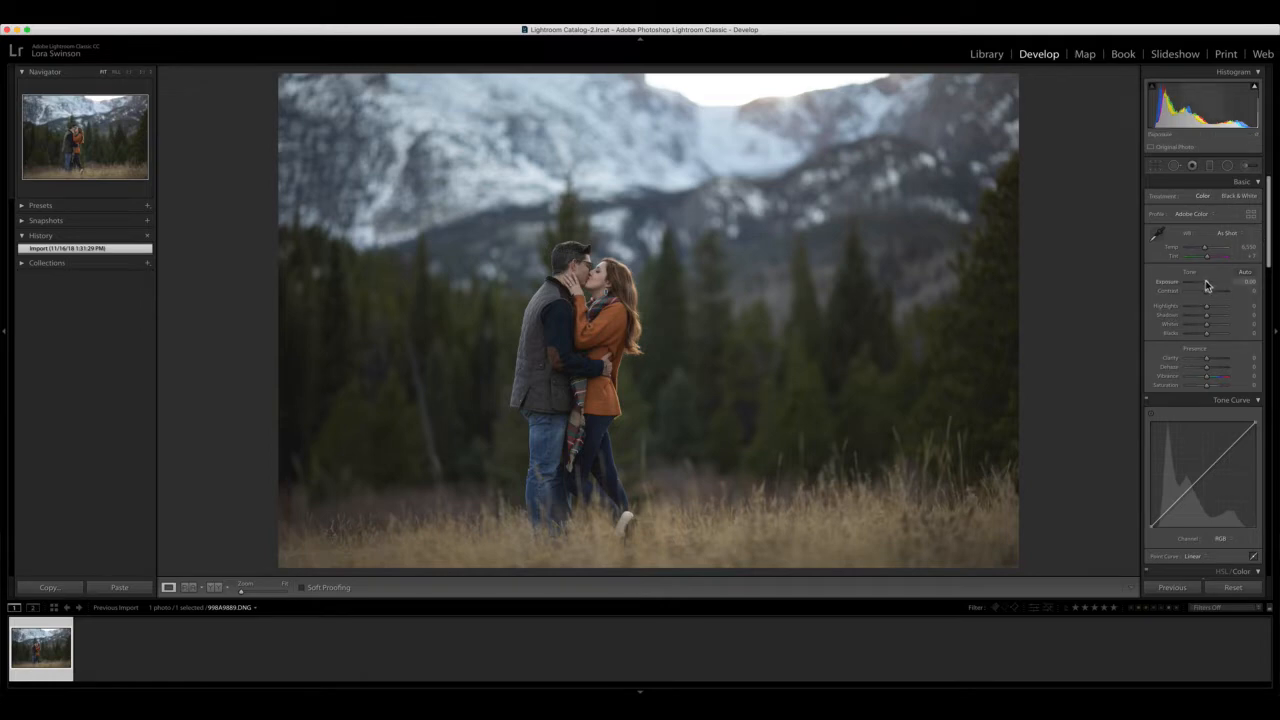
Raise the photo's Exposure to +0.40 and check the bright sky for highlight clipping.
{"action": "left_click_drag", "start_coordinate": [1206, 282], "coordinate": [1208, 282]}
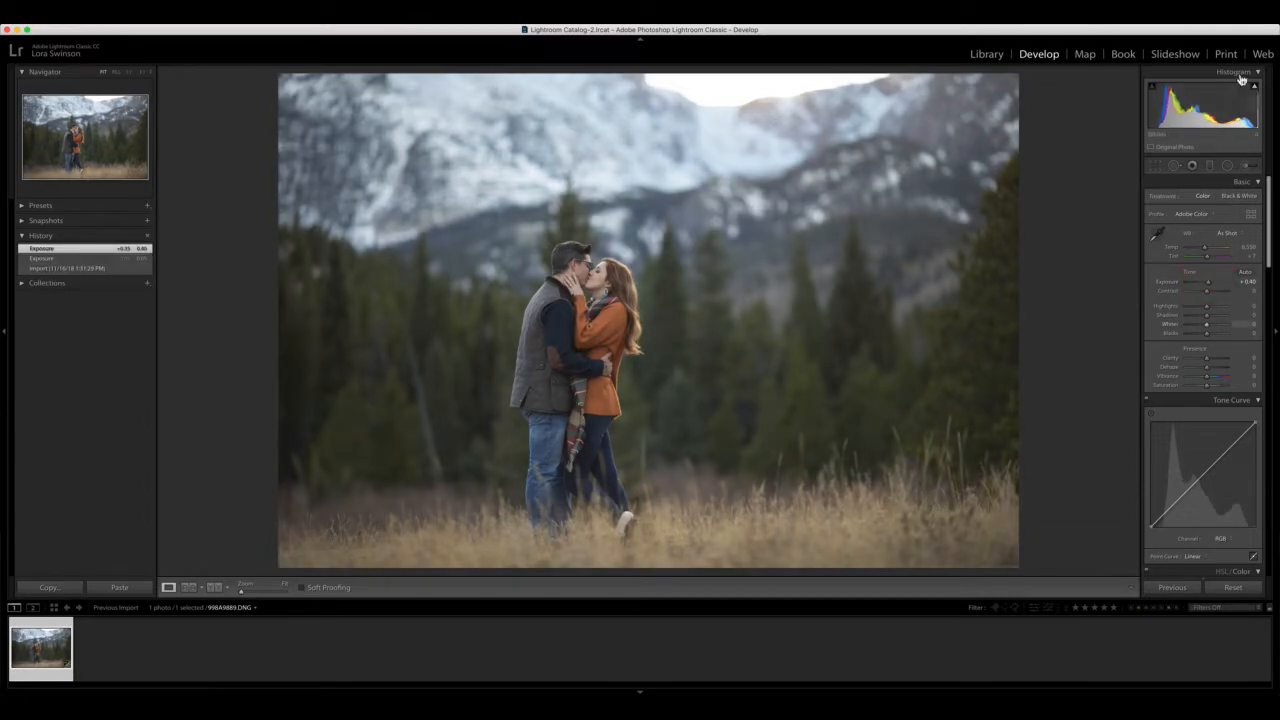
{"action": "key", "text": "j"}
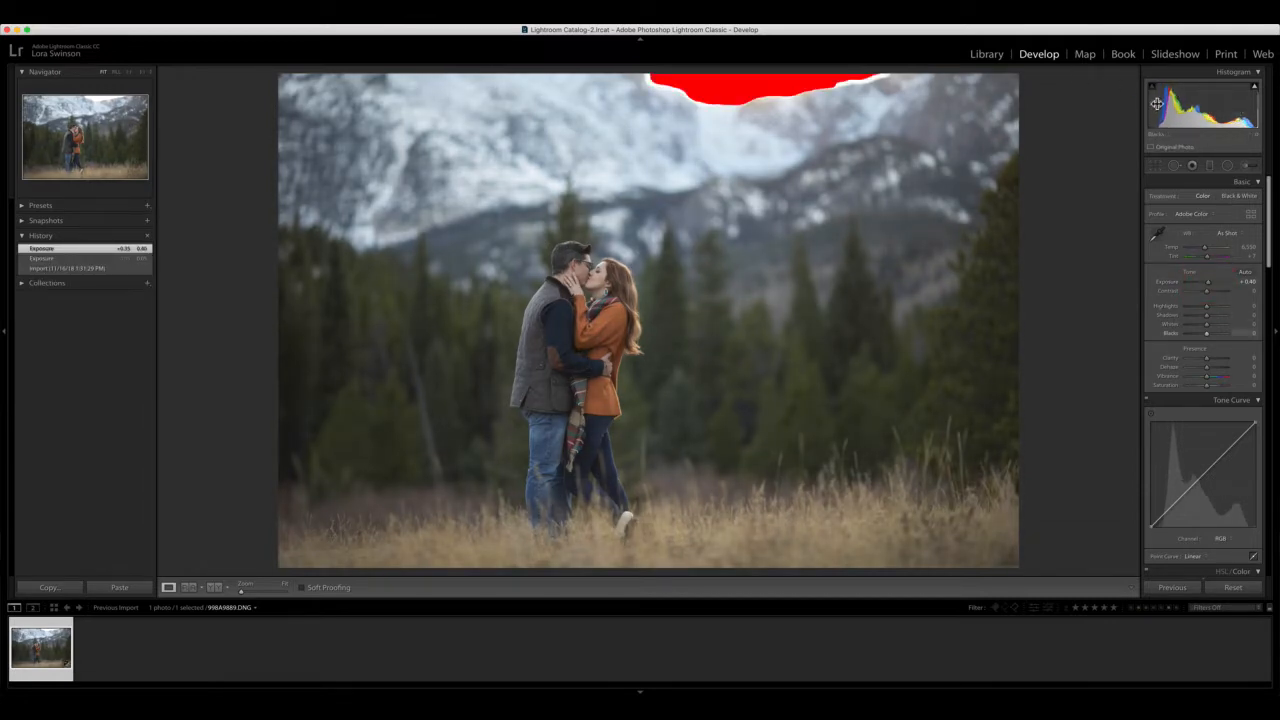
{"action": "left_click", "coordinate": [1249, 90]}
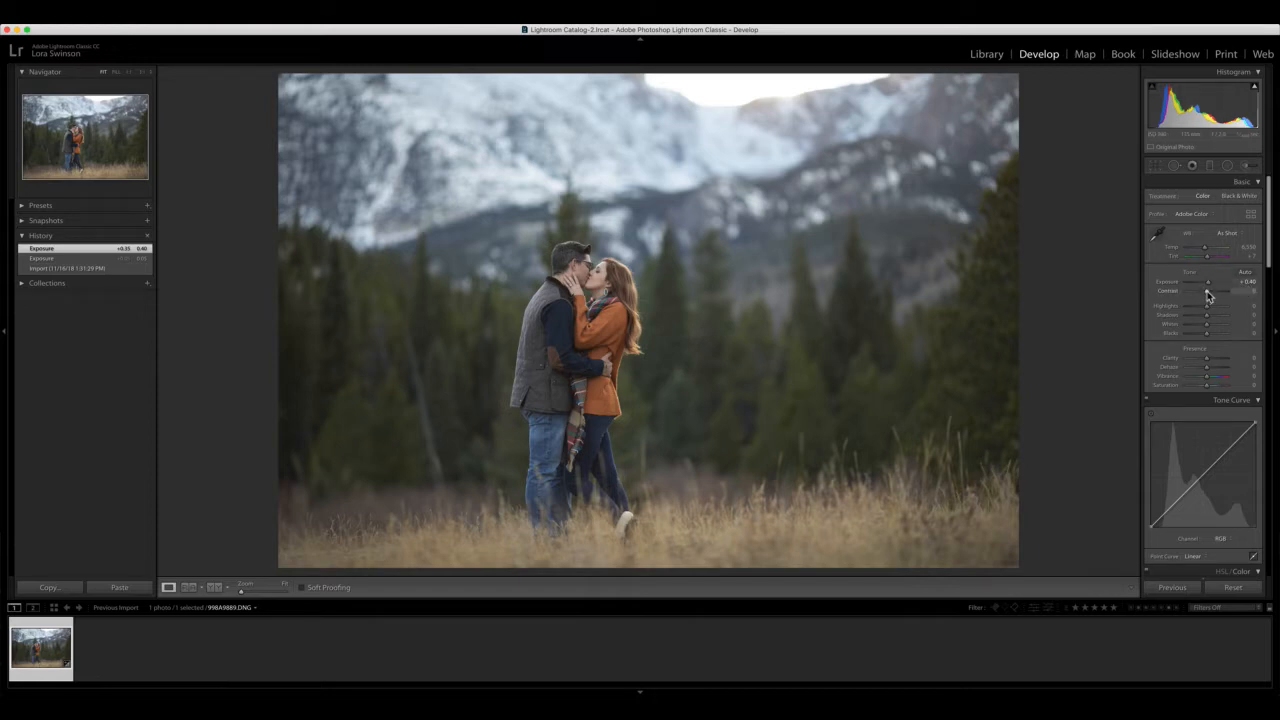
Set the photo's Contrast to +58, Highlights to -53 and Dehaze to +19.
{"action": "mouse_move", "coordinate": [1208, 296]}
{"action": "left_mouse_down"}
{"action": "mouse_move", "coordinate": [1232, 297]}
{"action": "mouse_move", "coordinate": [1220, 293]}
{"action": "left_mouse_up"}
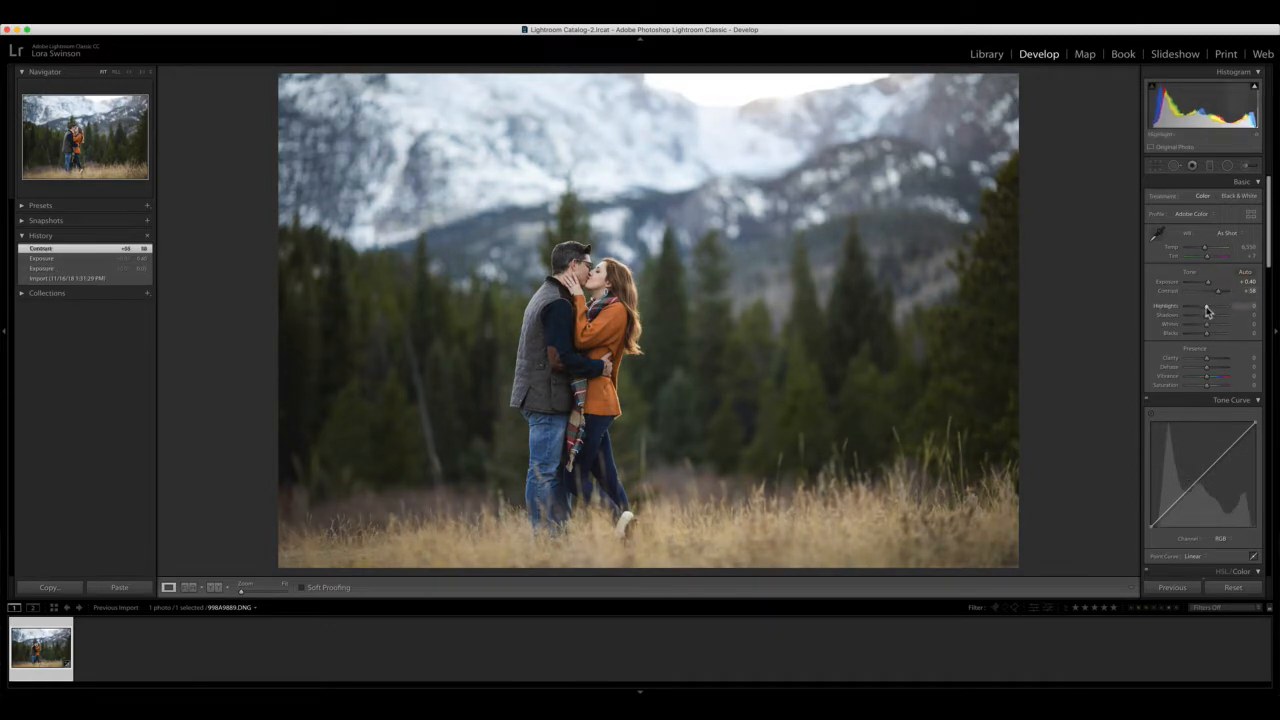
{"action": "left_click_drag", "start_coordinate": [1206, 308], "coordinate": [1194, 311]}
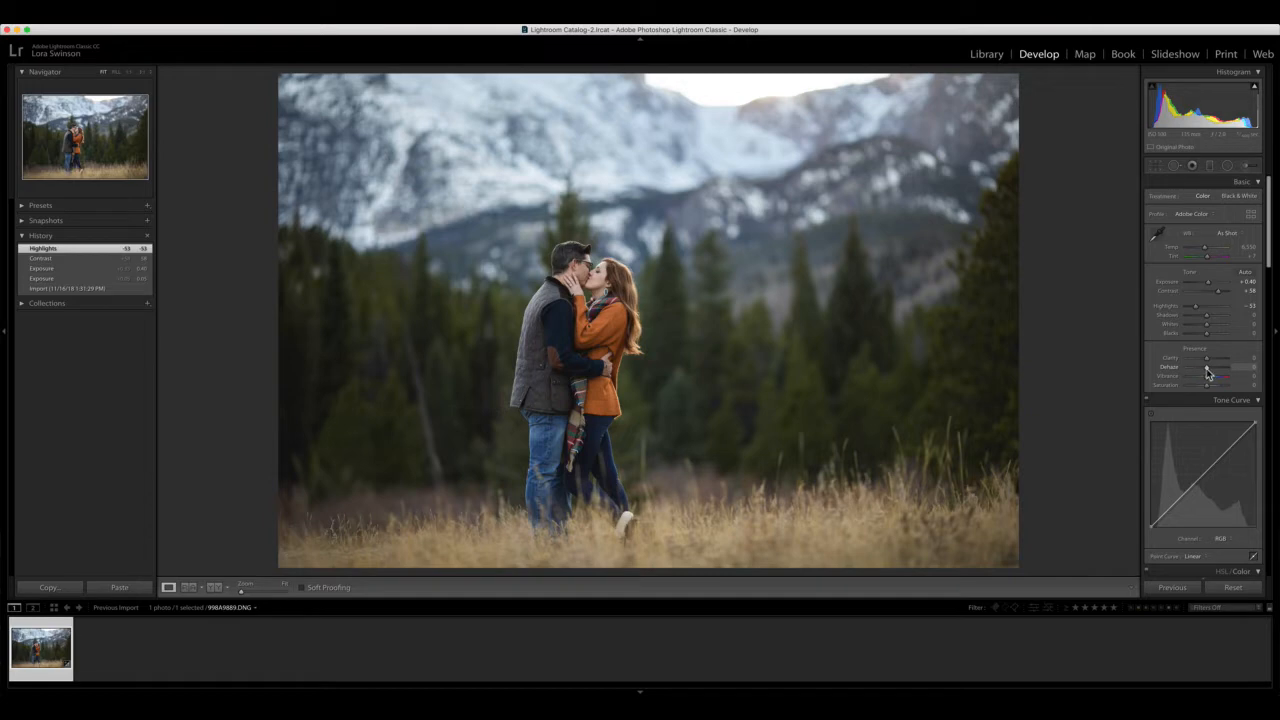
{"action": "left_click_drag", "start_coordinate": [1207, 372], "coordinate": [1208, 371]}
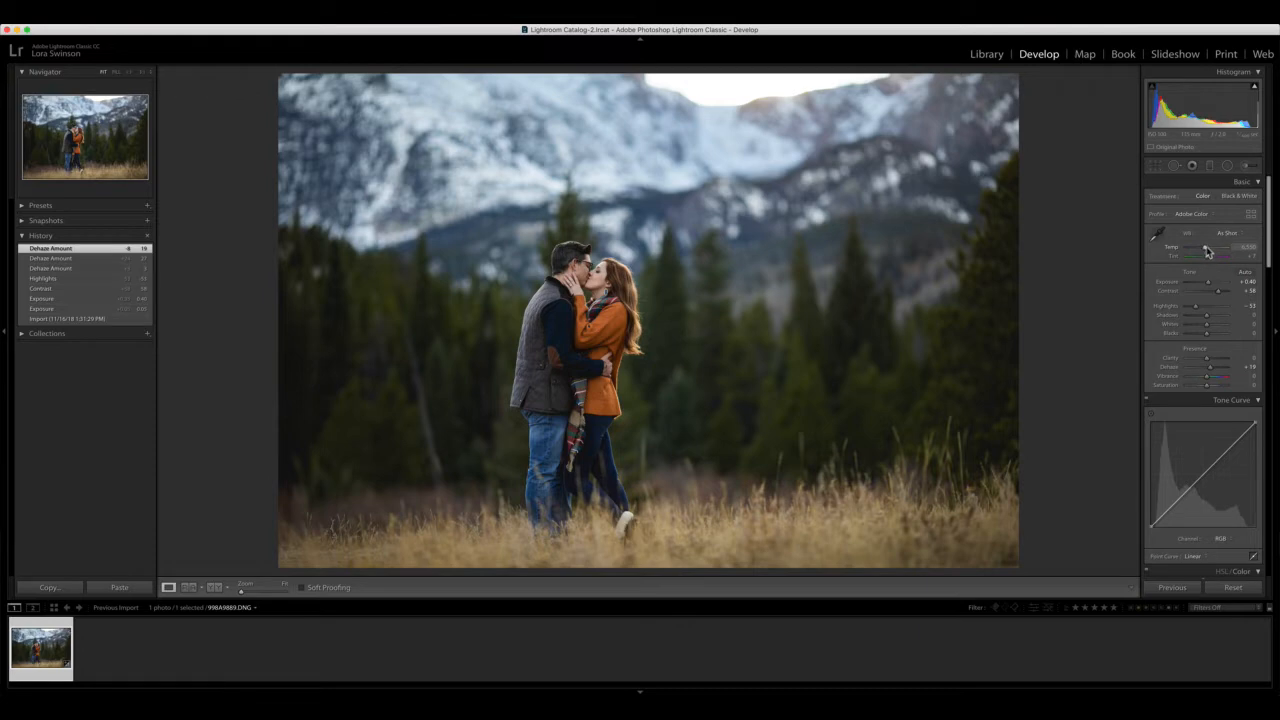
Set a custom white balance by sampling a neutral area of the snowy mountainside, and lower Temp to 7,541.
{"action": "left_click_drag", "start_coordinate": [1207, 252], "coordinate": [1212, 252]}
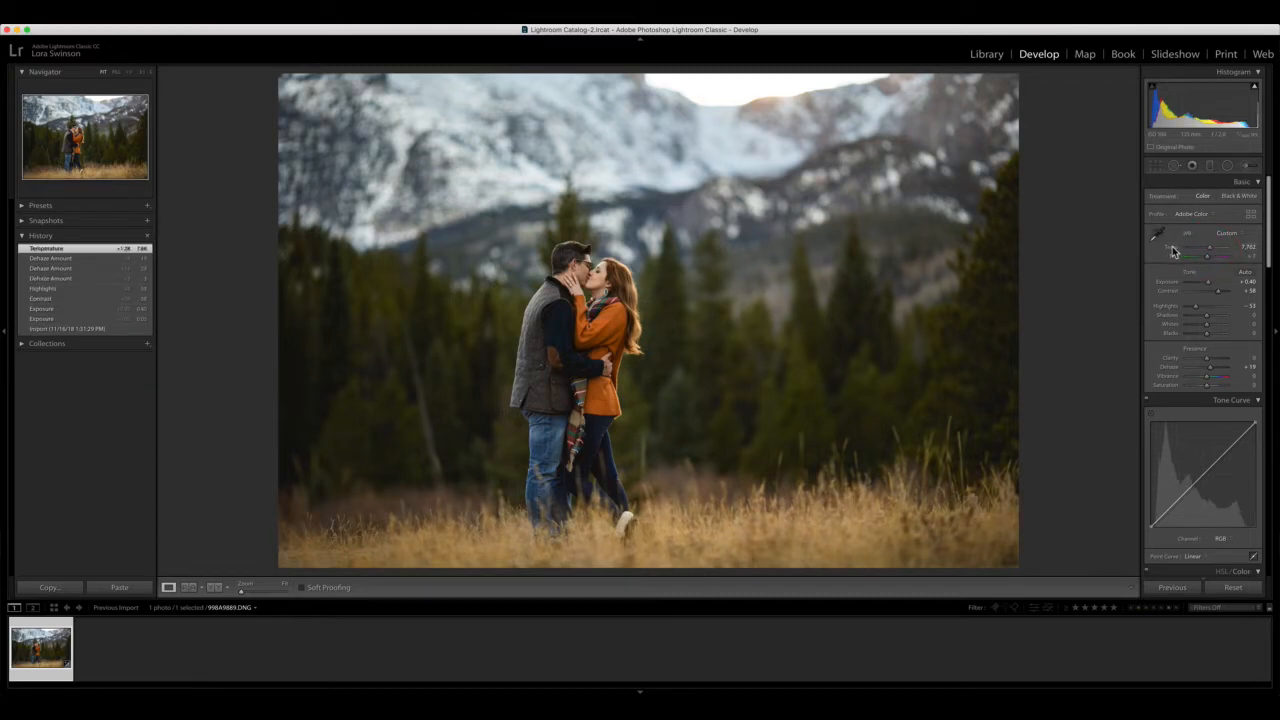
{"action": "double_click", "coordinate": [1172, 247]}
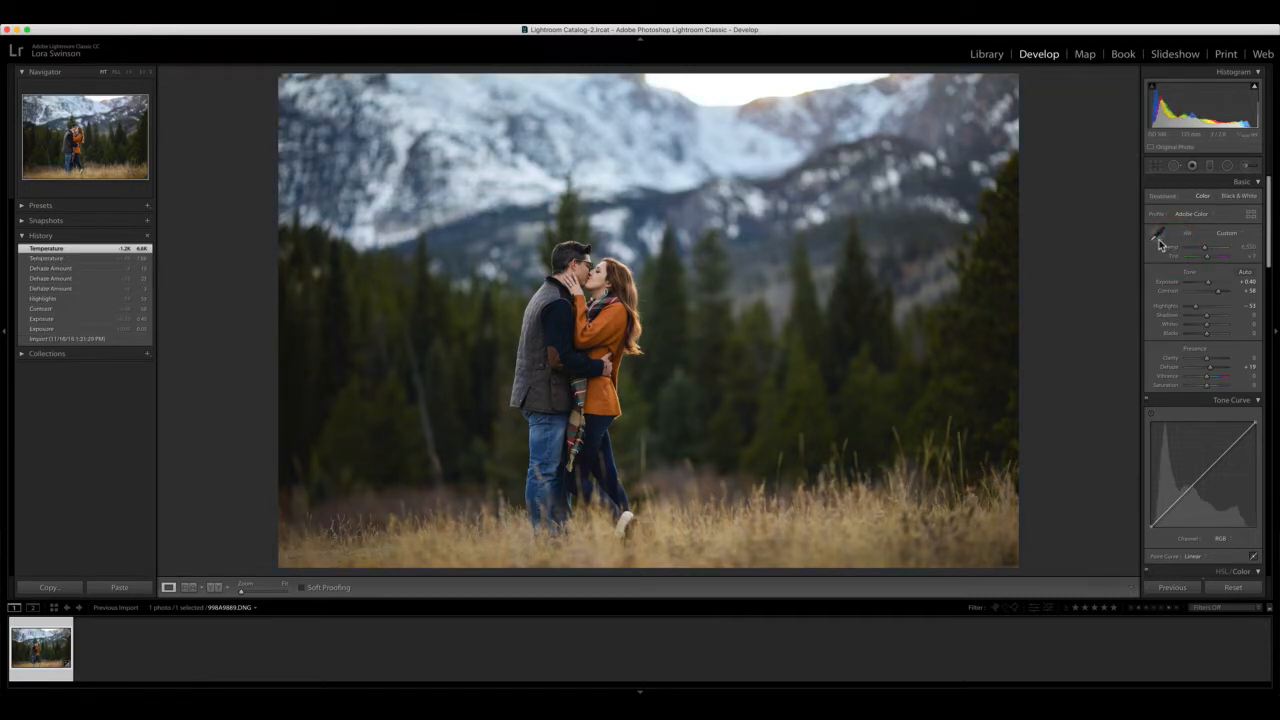
{"action": "left_click", "coordinate": [1159, 237]}
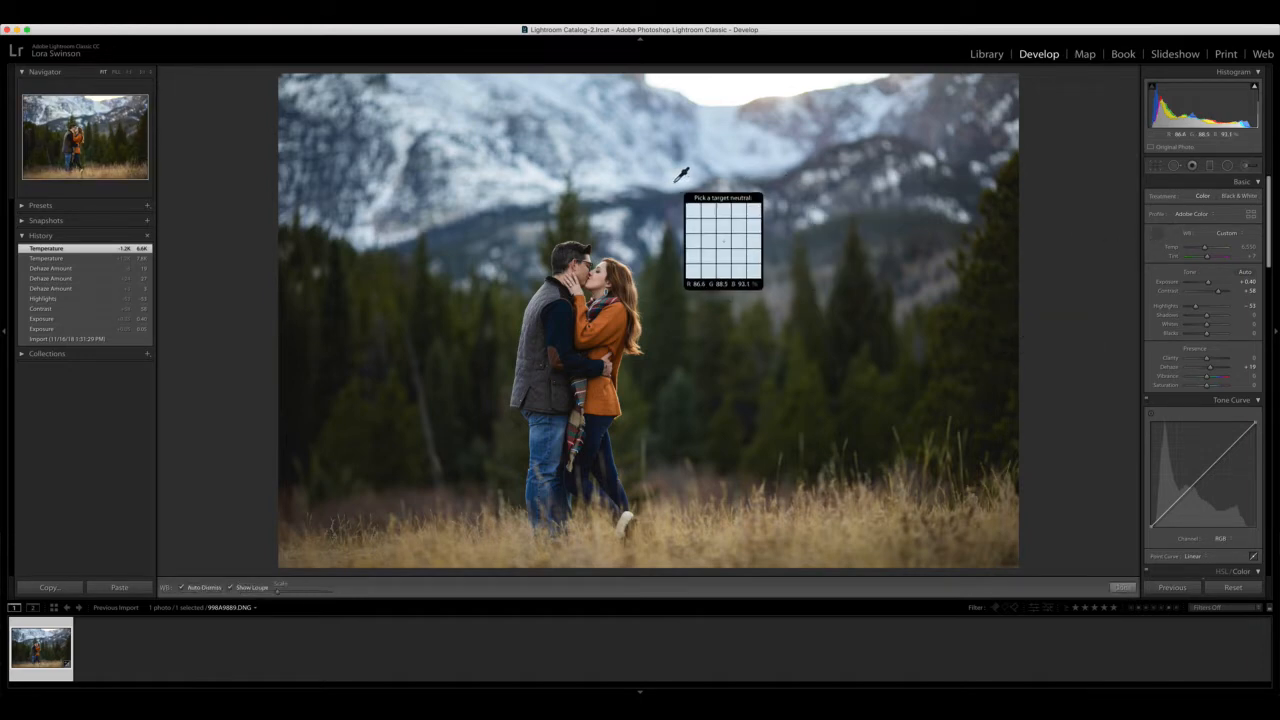
{"action": "left_click", "coordinate": [386, 196]}
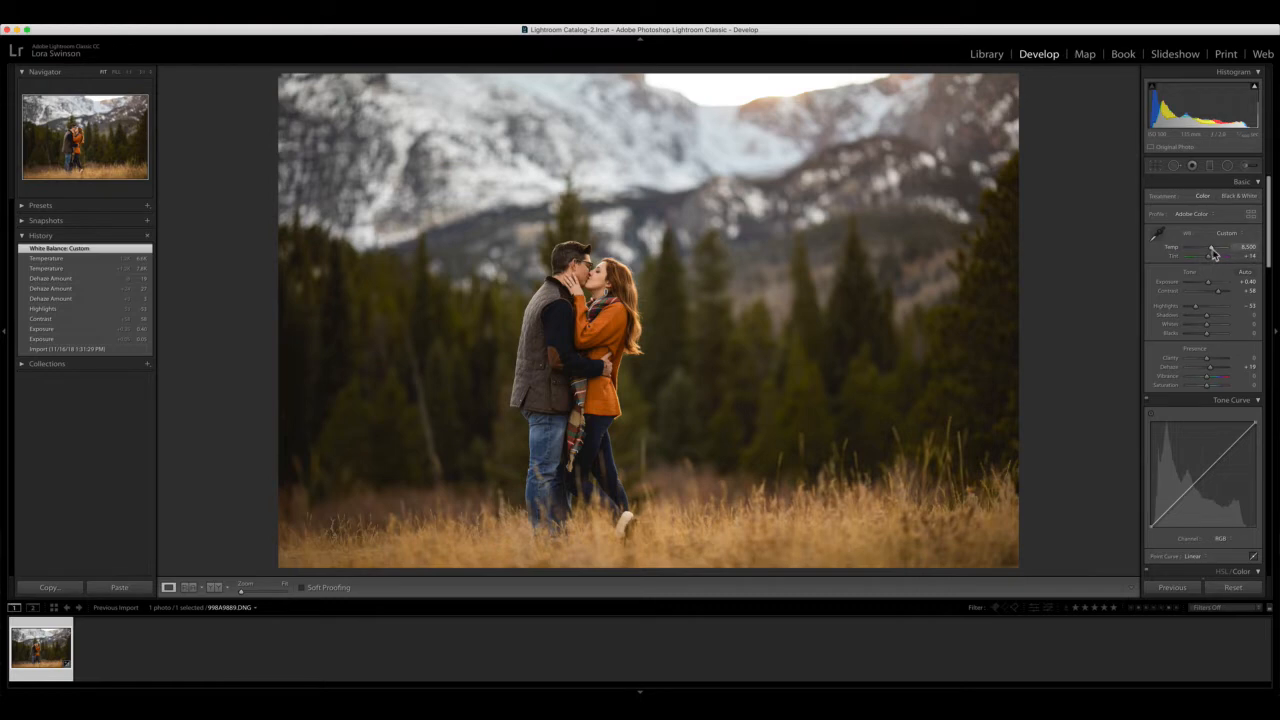
{"action": "left_click_drag", "start_coordinate": [1213, 253], "coordinate": [1209, 253]}
{"action": "left_click_drag", "start_coordinate": [1210, 252], "coordinate": [1208, 250]}
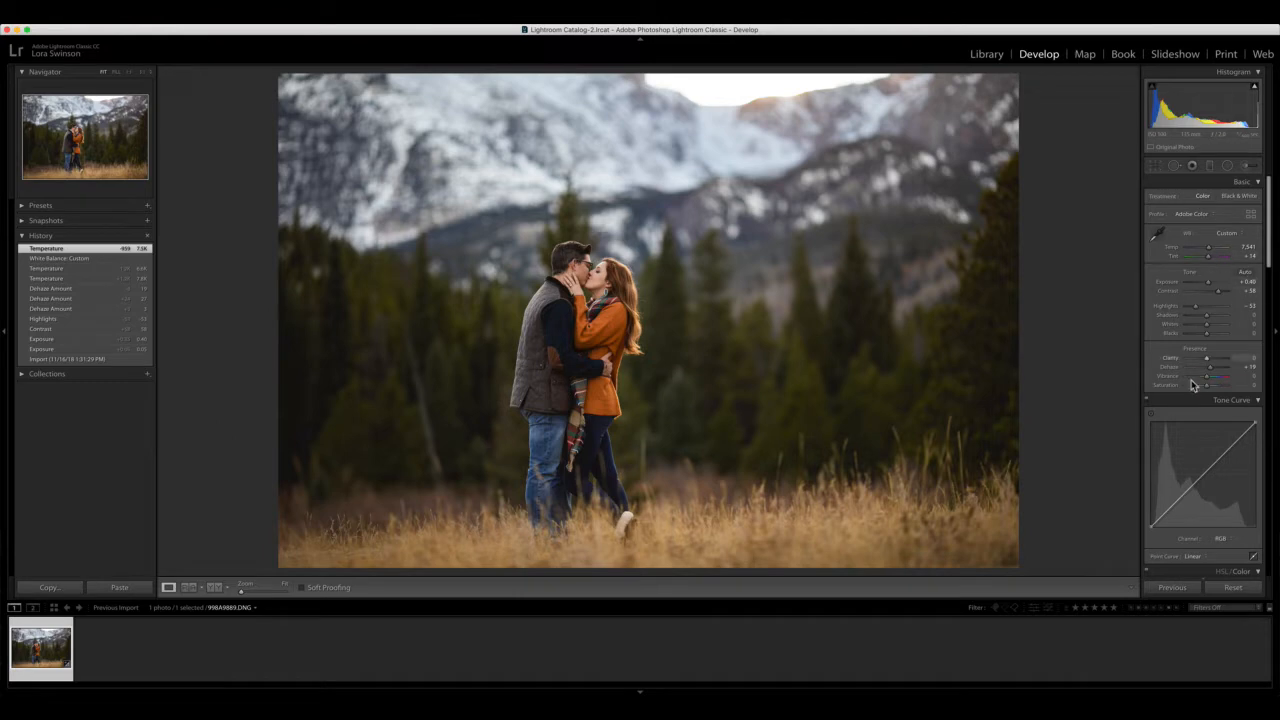
Compare the original import state with the latest temperature edit in the photo's history.
{"action": "left_click", "coordinate": [91, 360]}
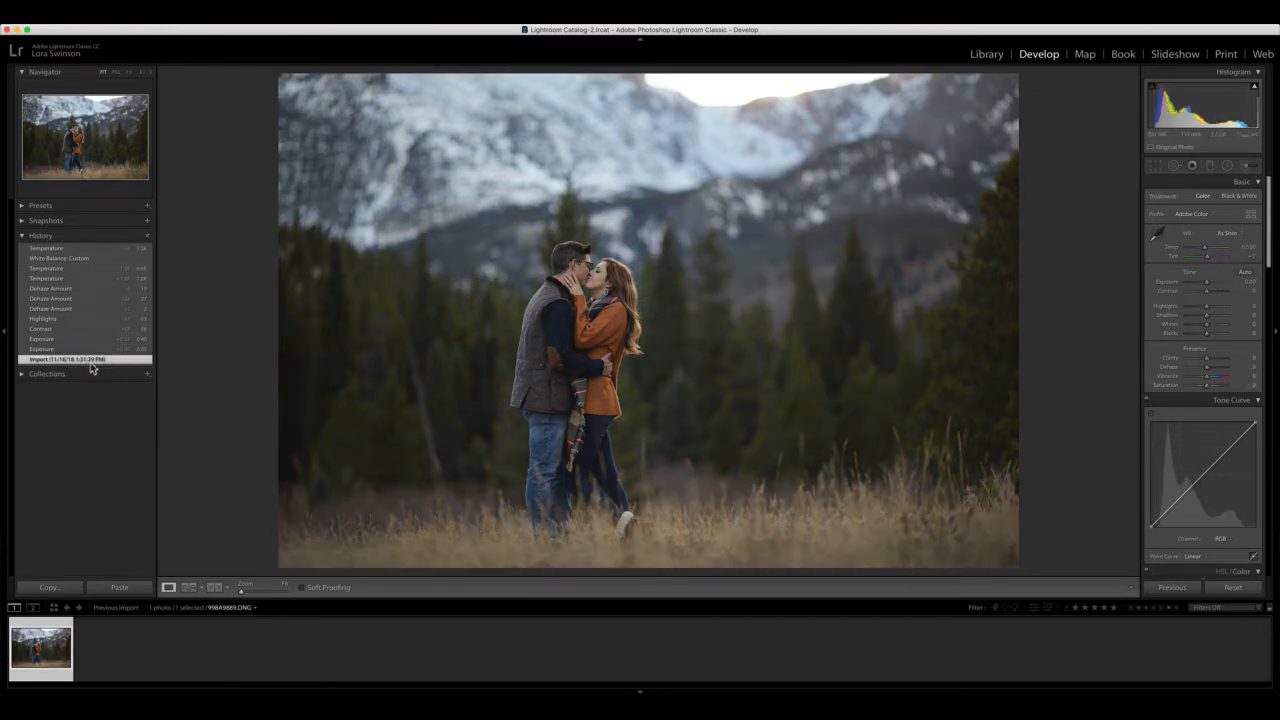
{"action": "left_click", "coordinate": [82, 248]}
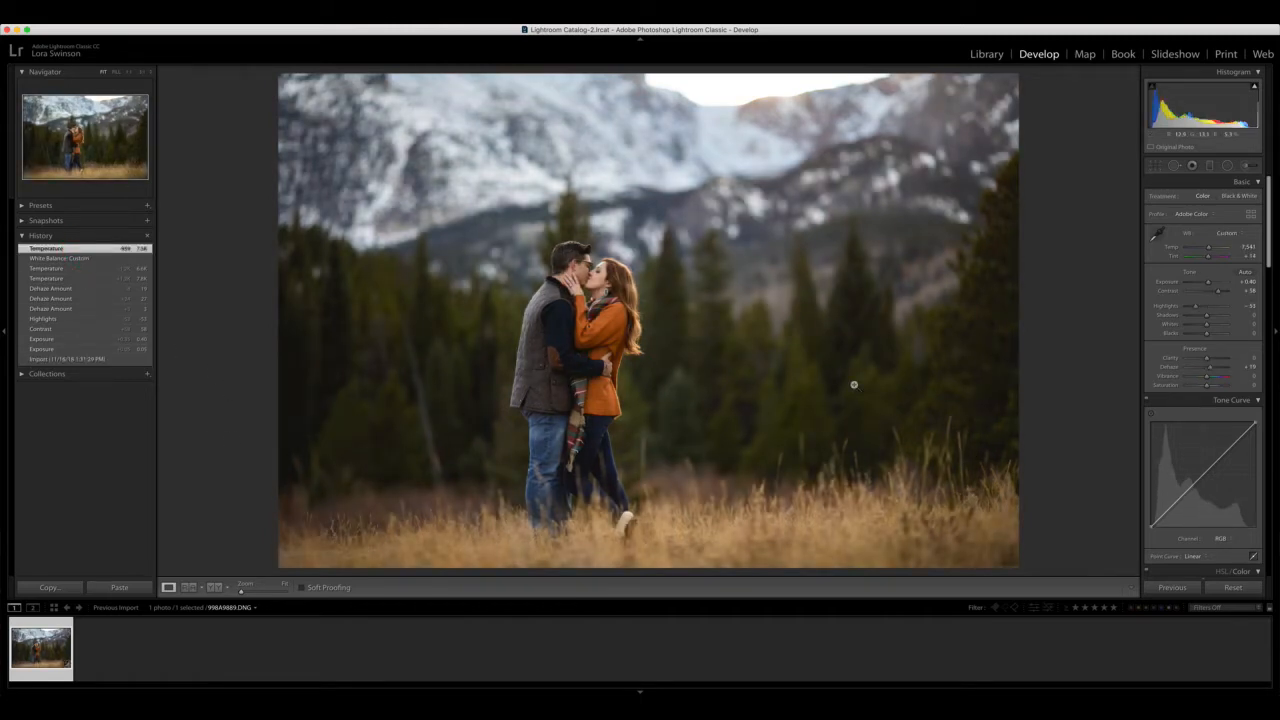
Raise the Green Saturation to +72 and leave the Green Luminance reset to 0.
{"action": "left_click_drag", "start_coordinate": [1270, 250], "coordinate": [1272, 343]}
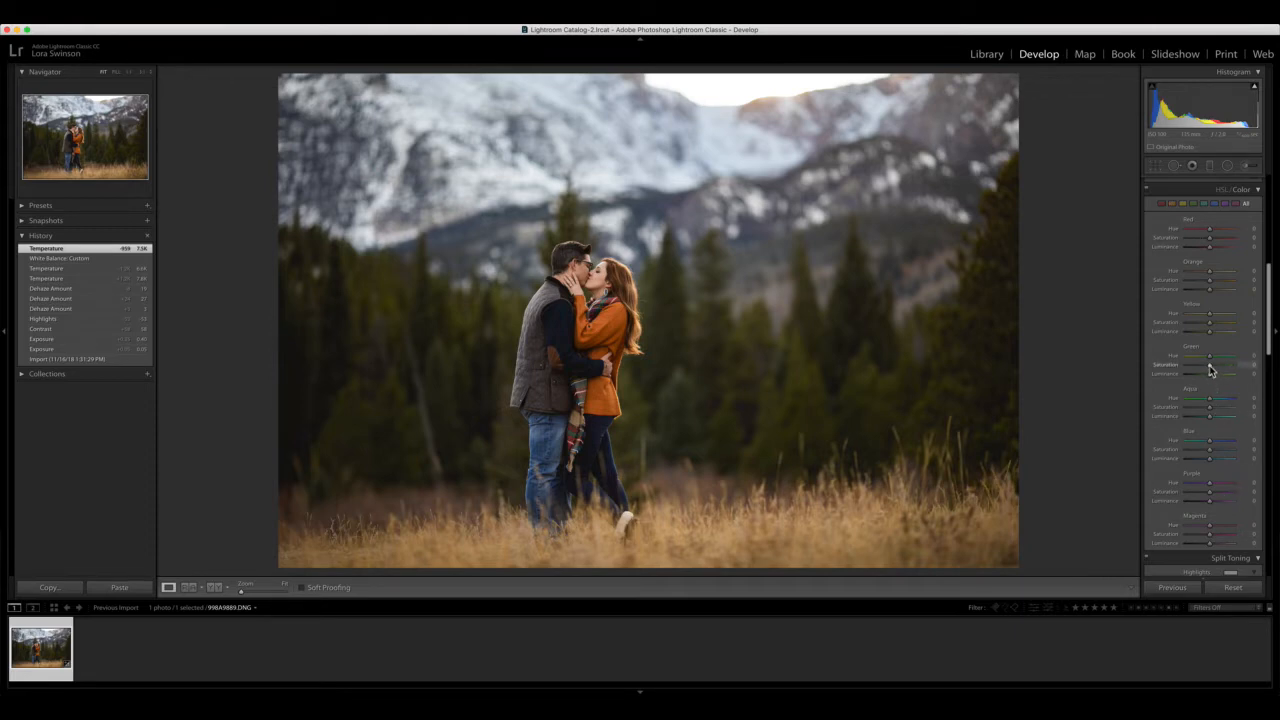
{"action": "mouse_move", "coordinate": [1209, 370]}
{"action": "left_mouse_down"}
{"action": "mouse_move", "coordinate": [1126, 378]}
{"action": "mouse_move", "coordinate": [1228, 369]}
{"action": "left_mouse_up"}
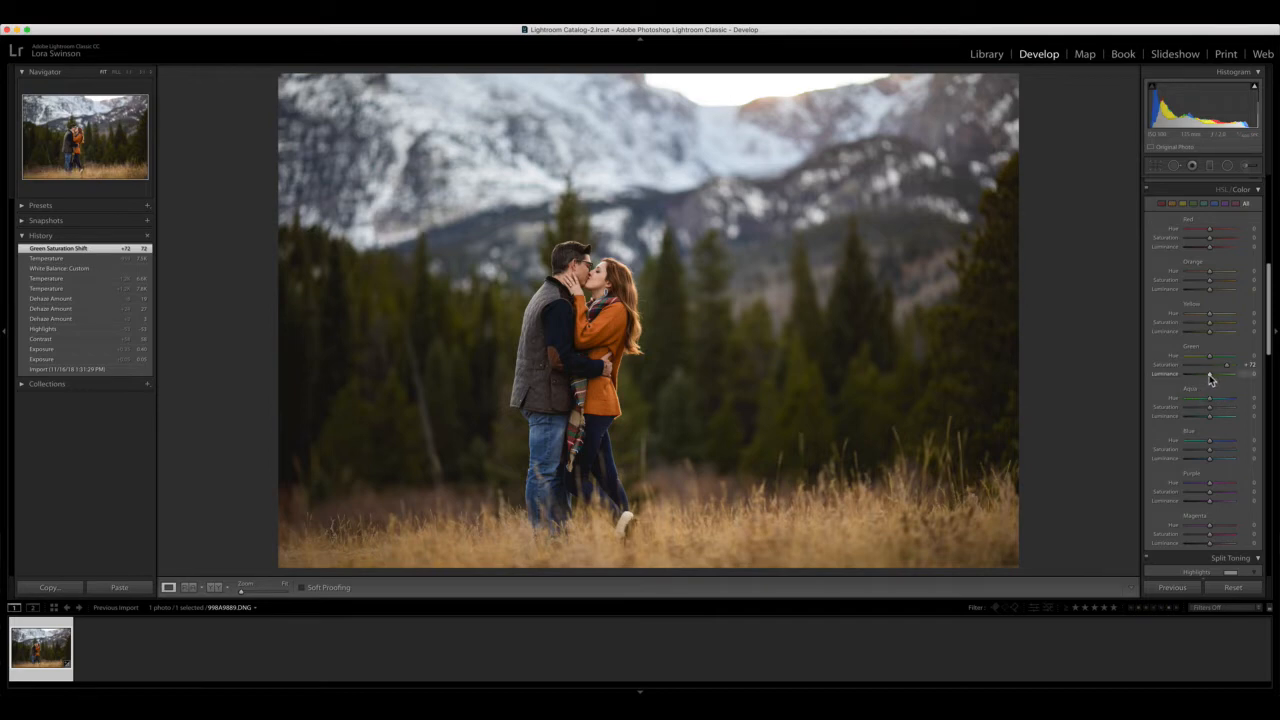
{"action": "mouse_move", "coordinate": [1208, 379]}
{"action": "left_mouse_down"}
{"action": "mouse_move", "coordinate": [1158, 382]}
{"action": "mouse_move", "coordinate": [1270, 380]}
{"action": "mouse_move", "coordinate": [1167, 380]}
{"action": "mouse_move", "coordinate": [1205, 377]}
{"action": "left_mouse_up"}
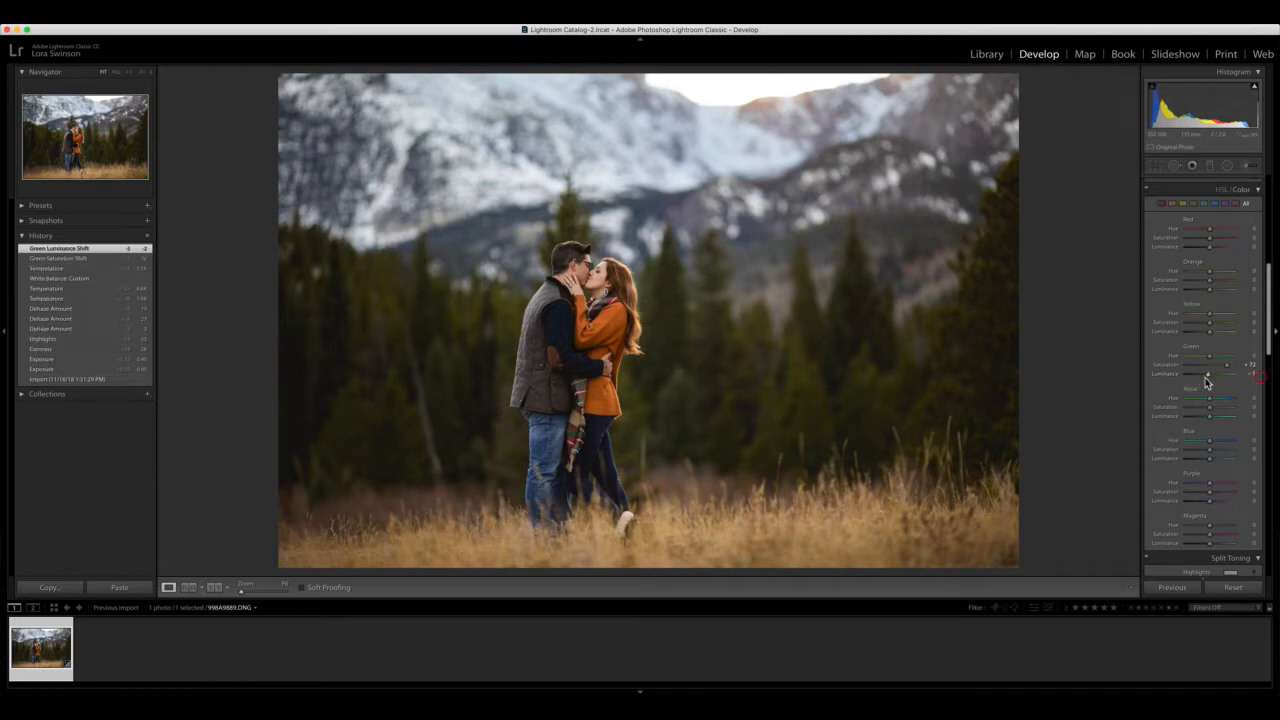
{"action": "double_click", "coordinate": [1168, 373]}
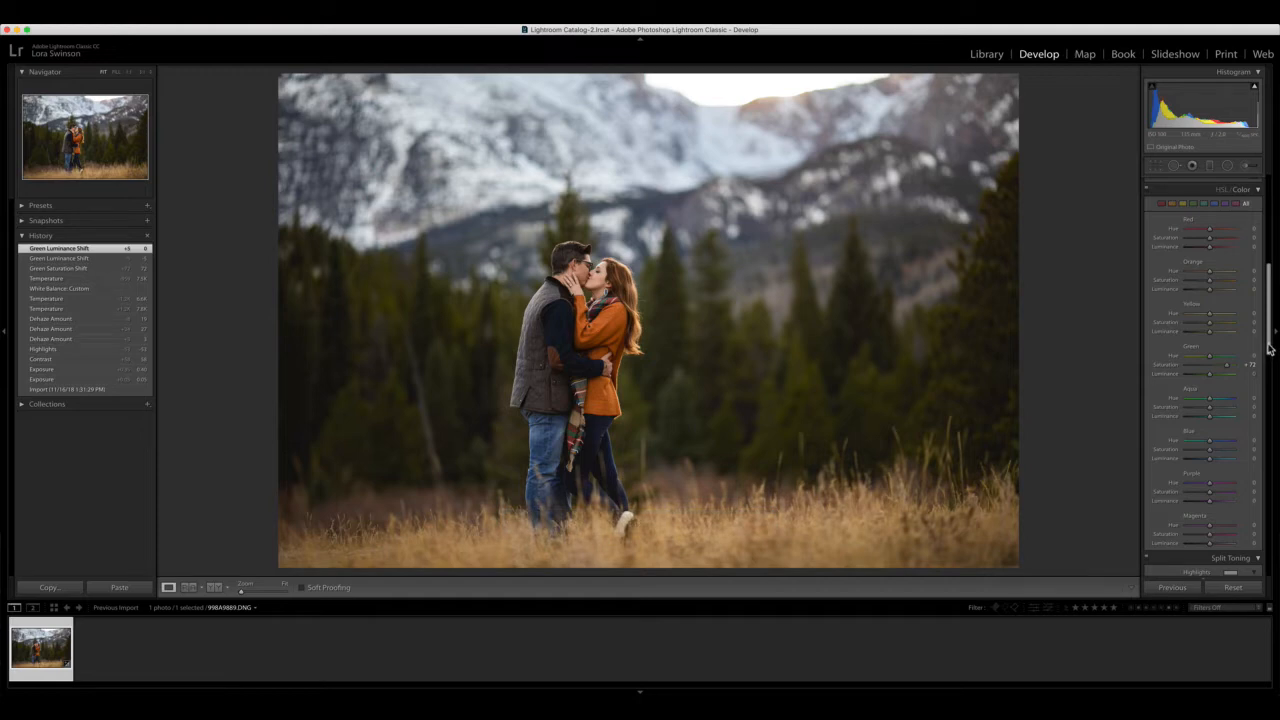
Add an oval Radial Filter and position it over the couple.
{"action": "left_click_drag", "start_coordinate": [1268, 348], "coordinate": [1272, 217]}
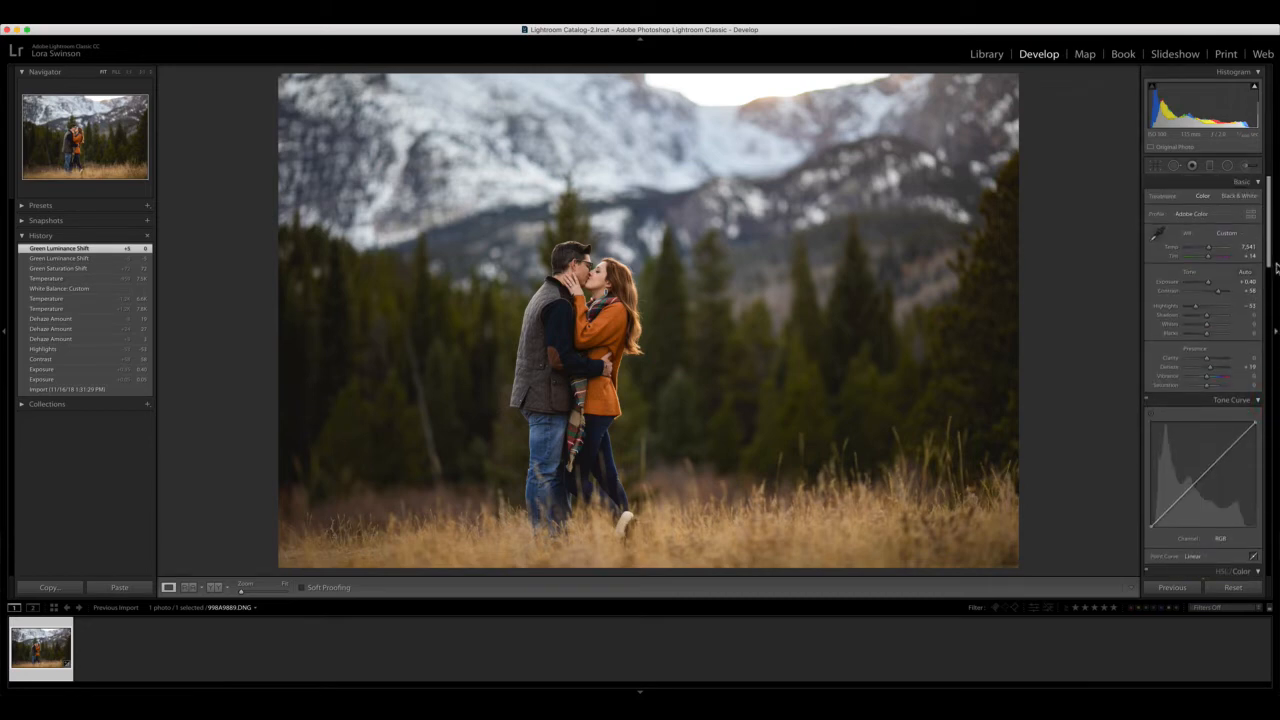
{"action": "left_click", "coordinate": [1228, 167]}
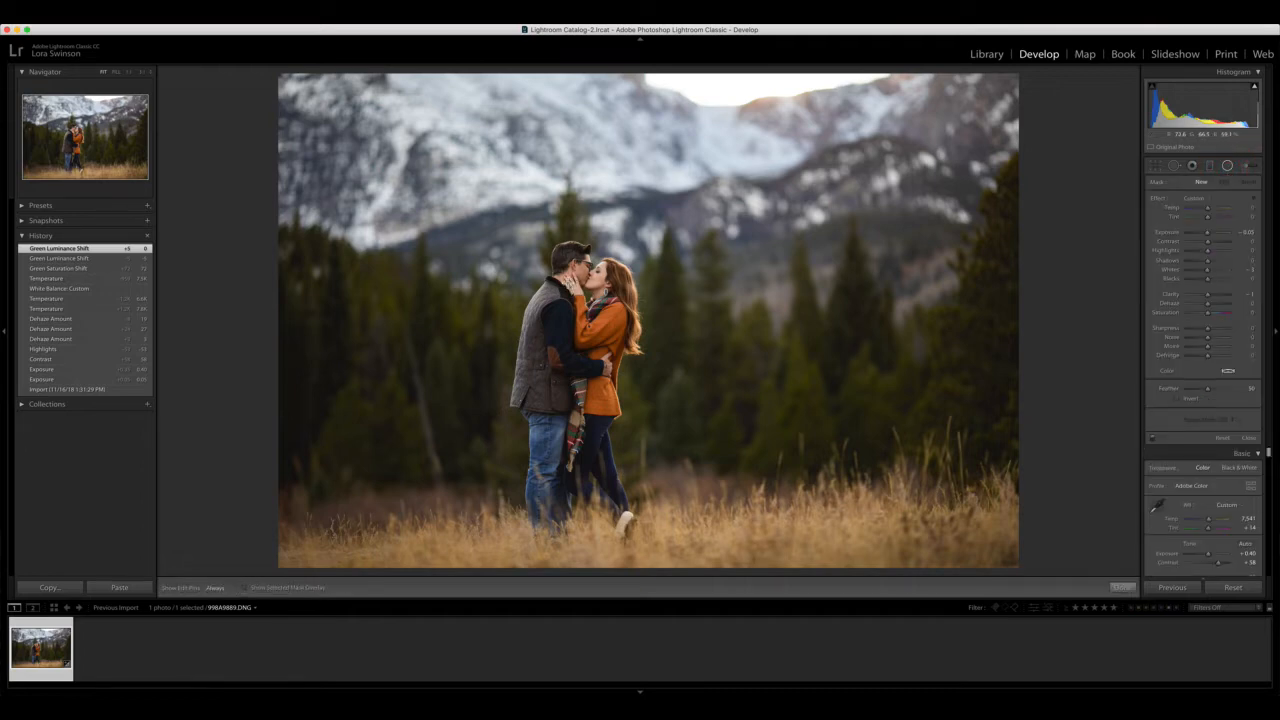
{"action": "left_click_drag", "start_coordinate": [567, 285], "coordinate": [647, 430]}
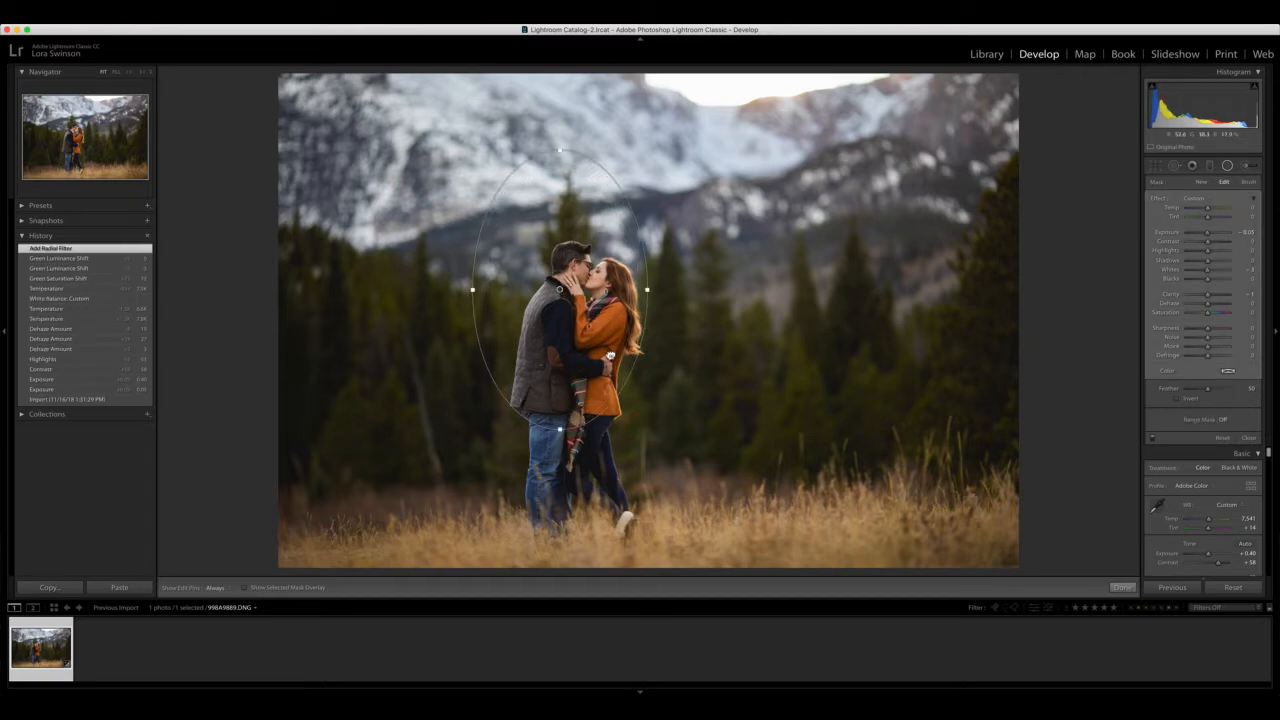
{"action": "left_click_drag", "start_coordinate": [610, 356], "coordinate": [620, 392]}
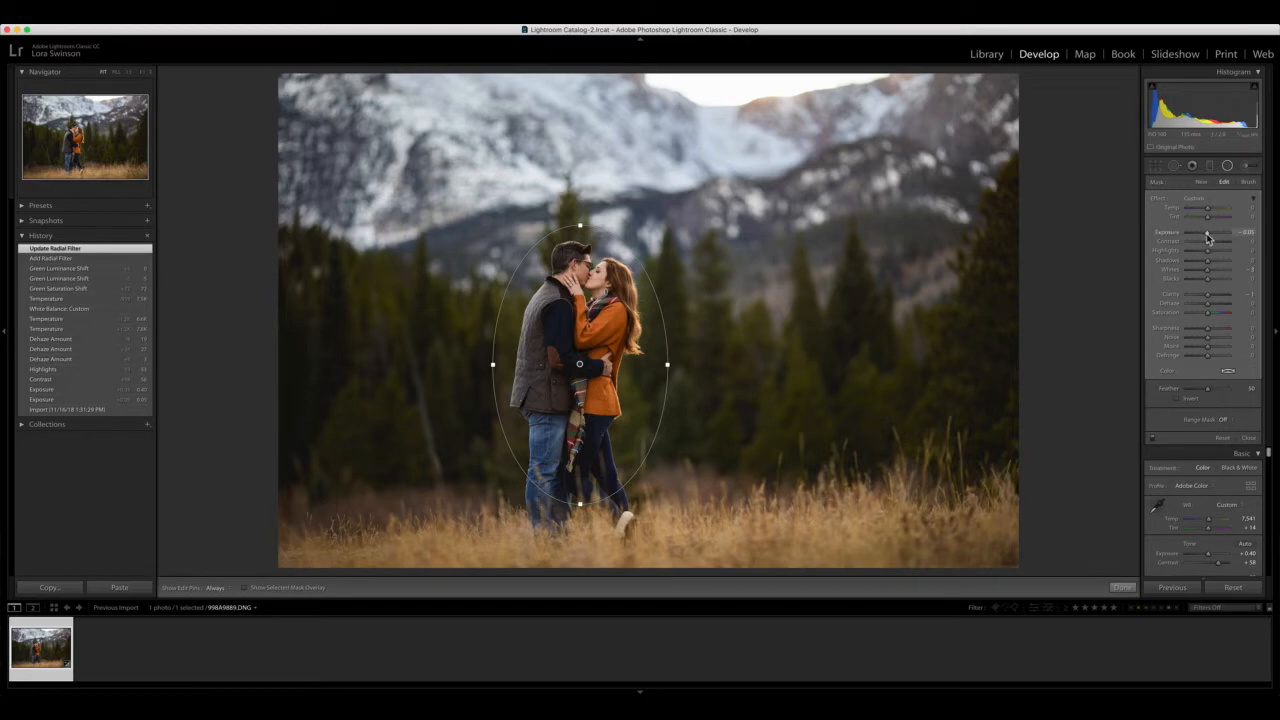
Darken the area outside the radial filter with Exposure -0.44 and set its Contrast to 11.
{"action": "left_click_drag", "start_coordinate": [1205, 237], "coordinate": [1203, 238]}
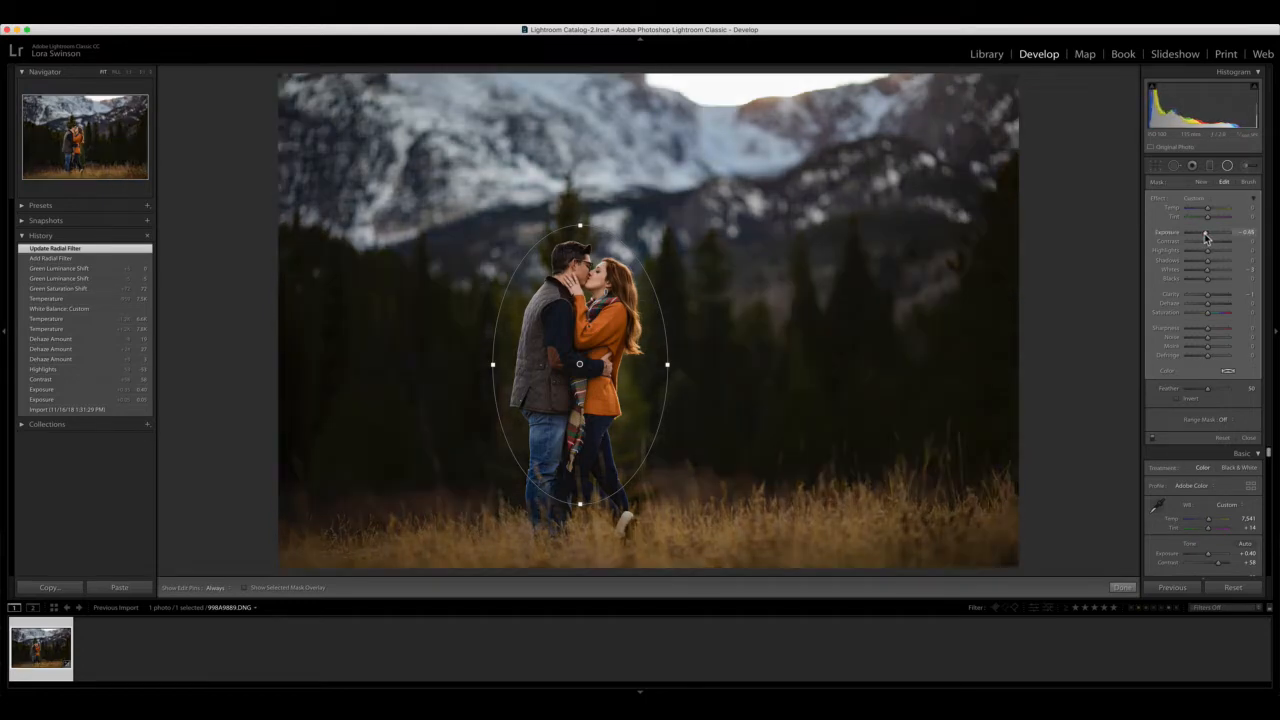
{"action": "left_click_drag", "start_coordinate": [1204, 237], "coordinate": [1205, 237]}
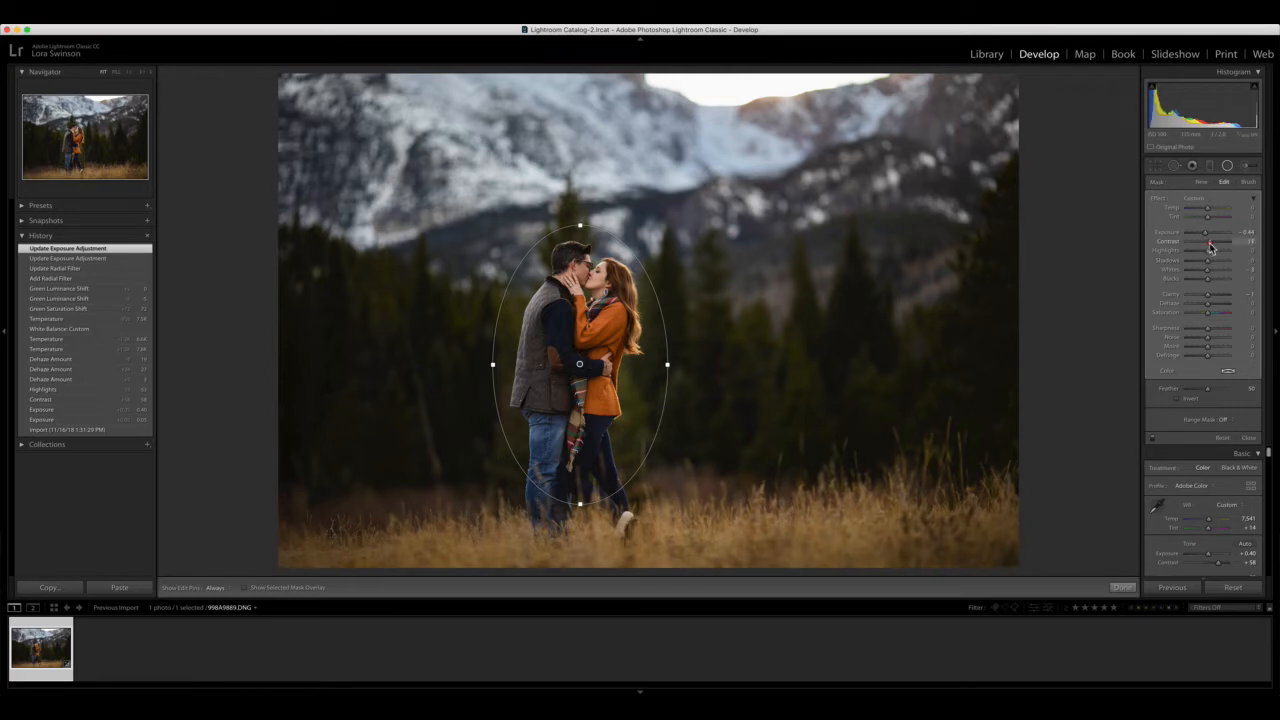
{"action": "left_click_drag", "start_coordinate": [1210, 247], "coordinate": [1206, 243]}
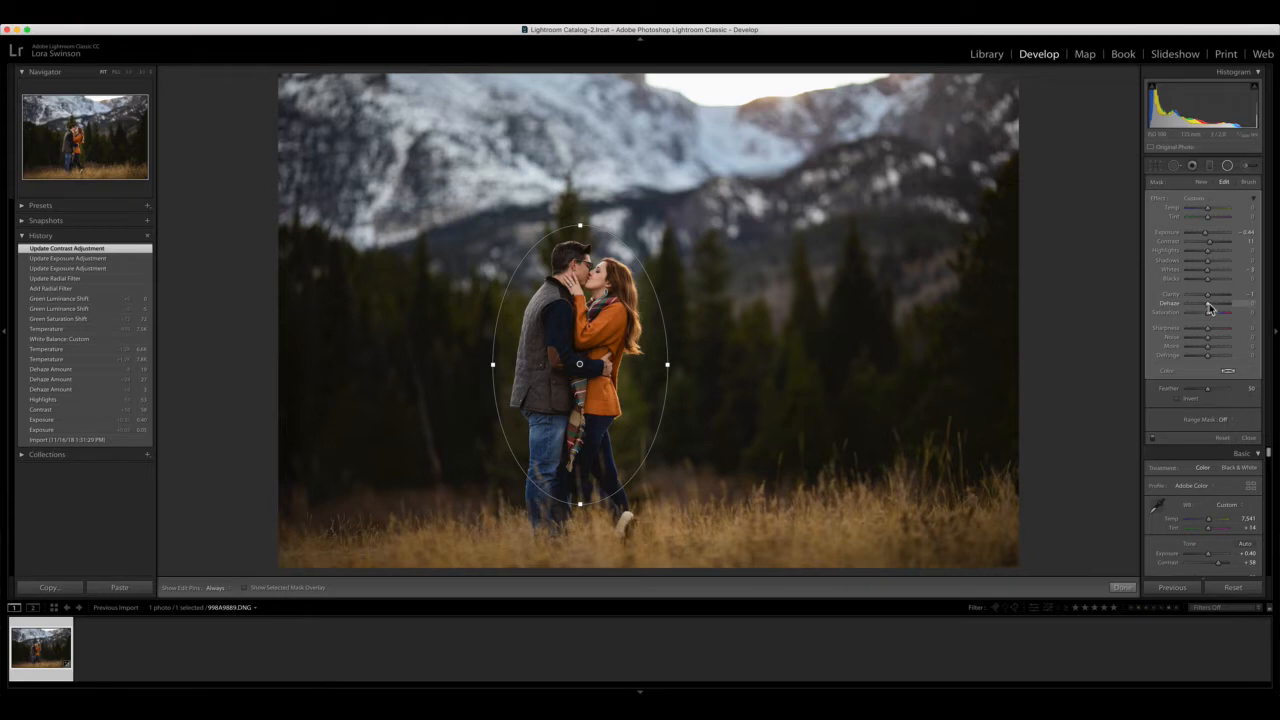
Try a Dehaze adjustment on the radial filter, and reset both its Dehaze and Clarity to 0.
{"action": "left_click_drag", "start_coordinate": [1208, 303], "coordinate": [1211, 306]}
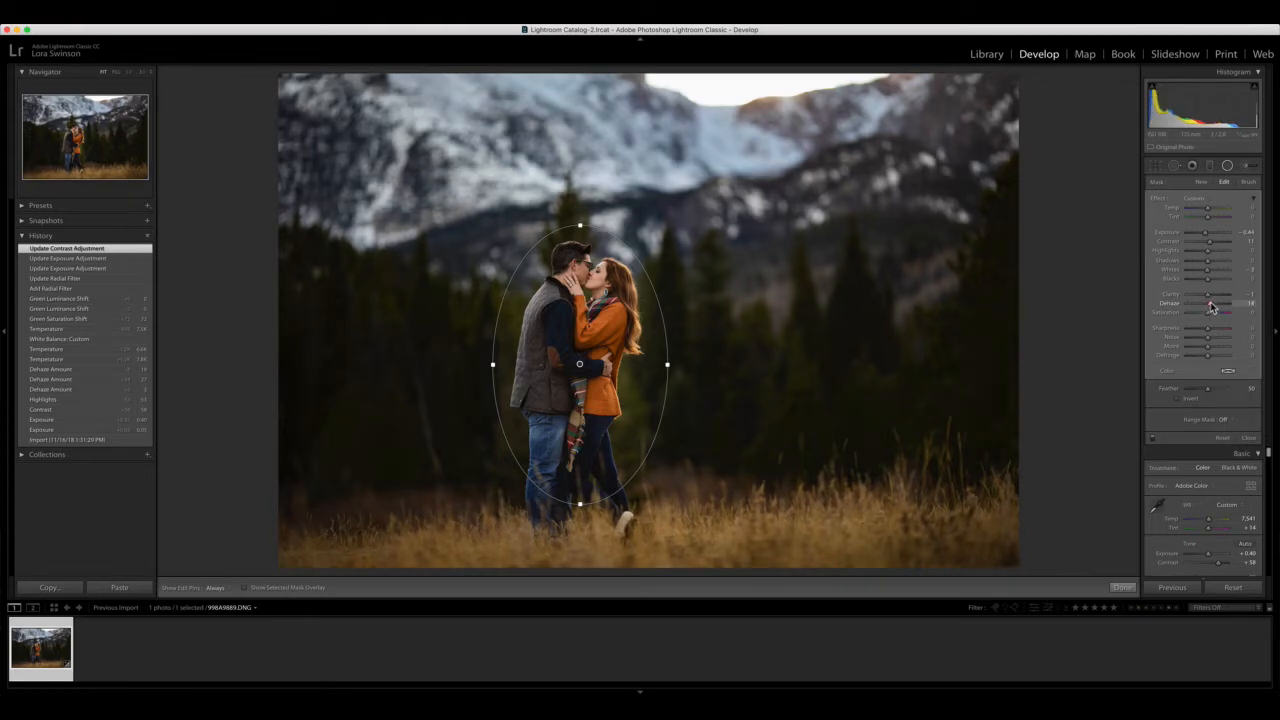
{"action": "left_click_drag", "start_coordinate": [1210, 306], "coordinate": [1209, 305]}
{"action": "double_click", "coordinate": [1172, 303]}
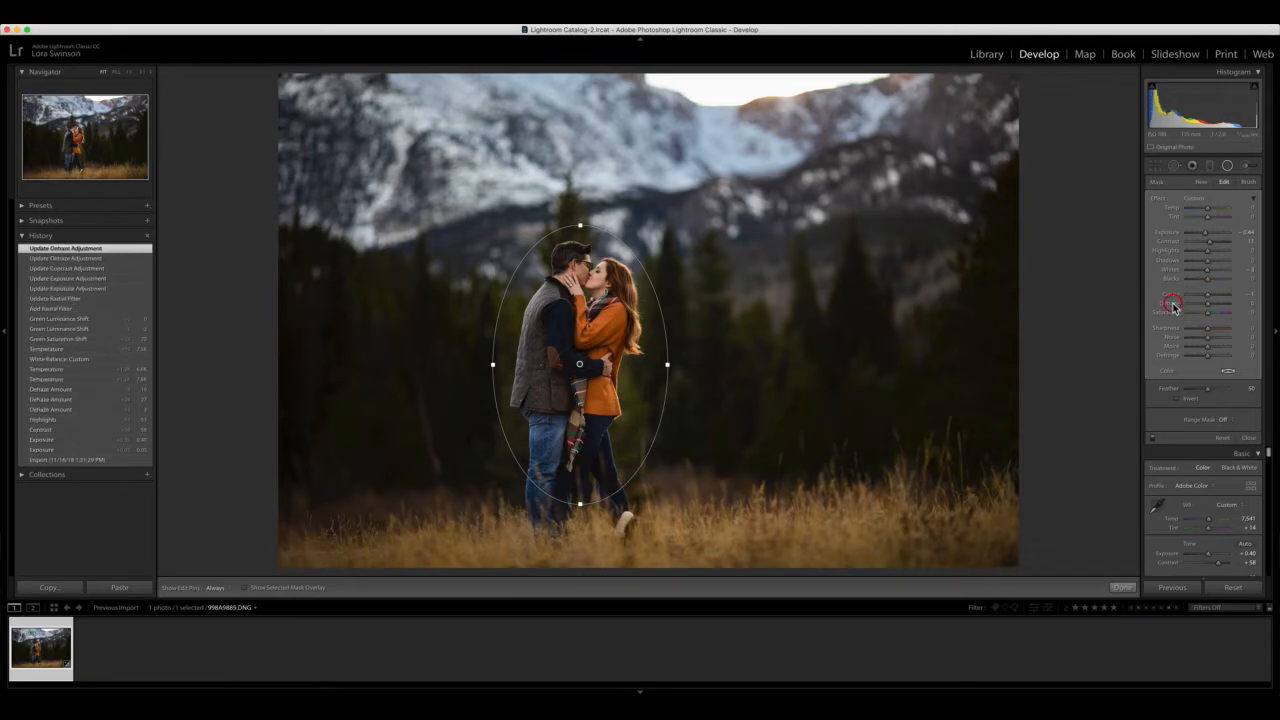
{"action": "double_click", "coordinate": [1170, 295]}
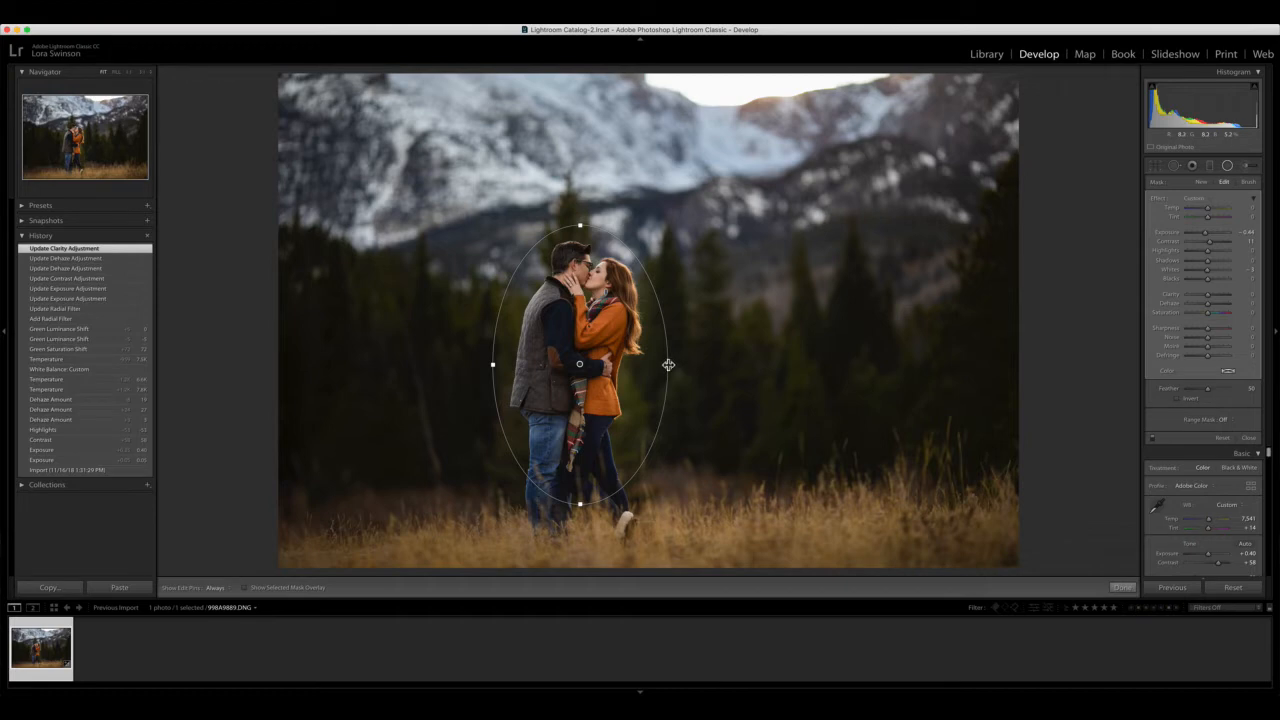
Reshape the radial filter into a wide ellipse around the couple and the nearby trees, and finish editing it.
{"action": "left_click_drag", "start_coordinate": [668, 365], "coordinate": [911, 366]}
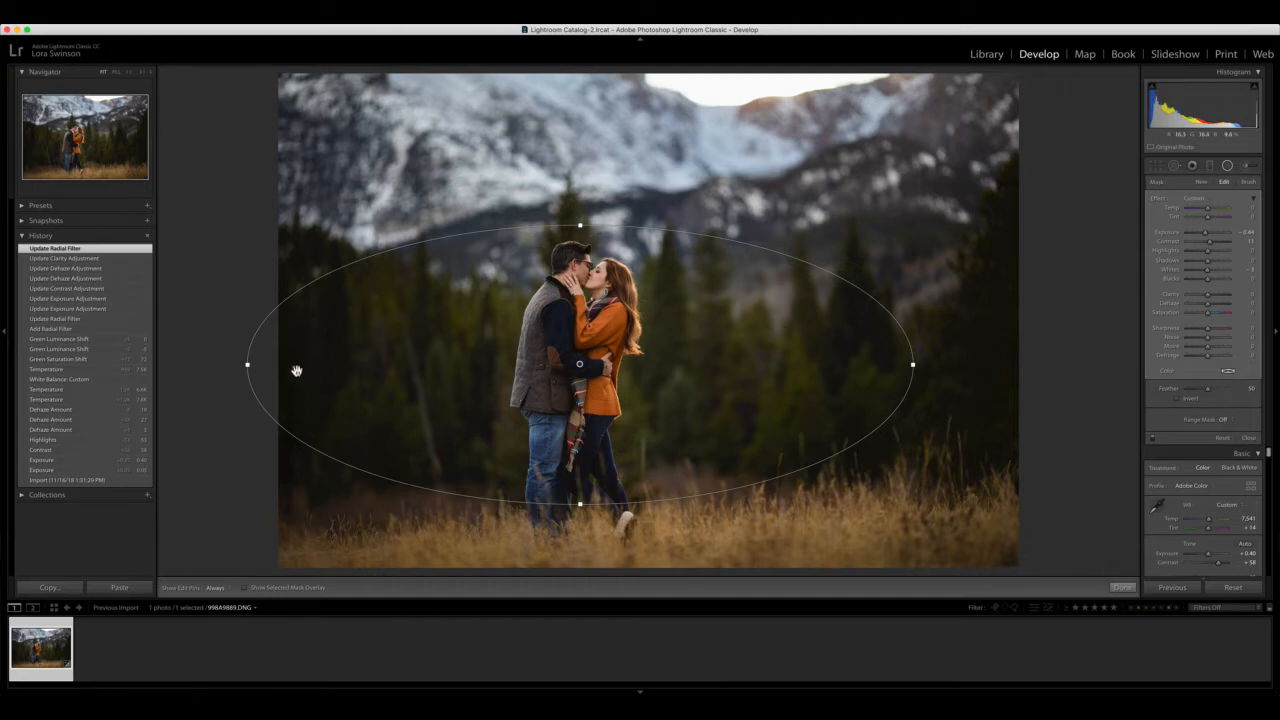
{"action": "left_click_drag", "start_coordinate": [277, 364], "coordinate": [447, 380]}
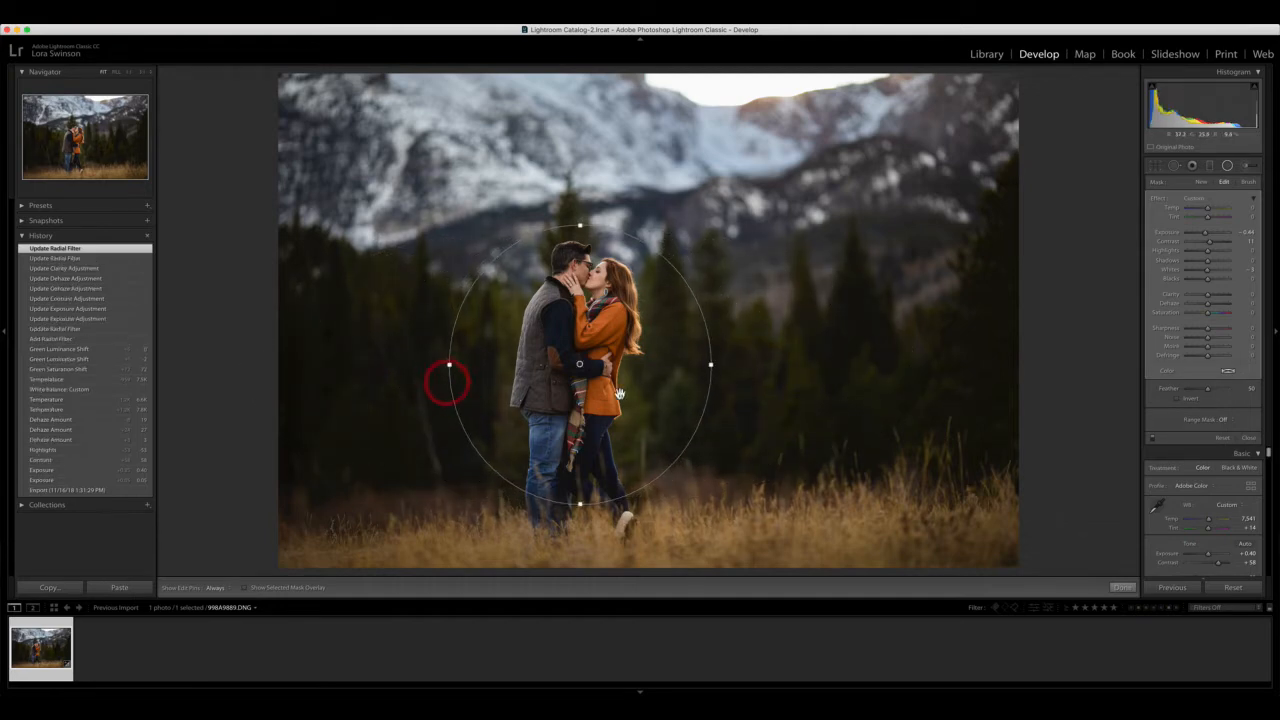
{"action": "left_click_drag", "start_coordinate": [633, 360], "coordinate": [656, 348]}
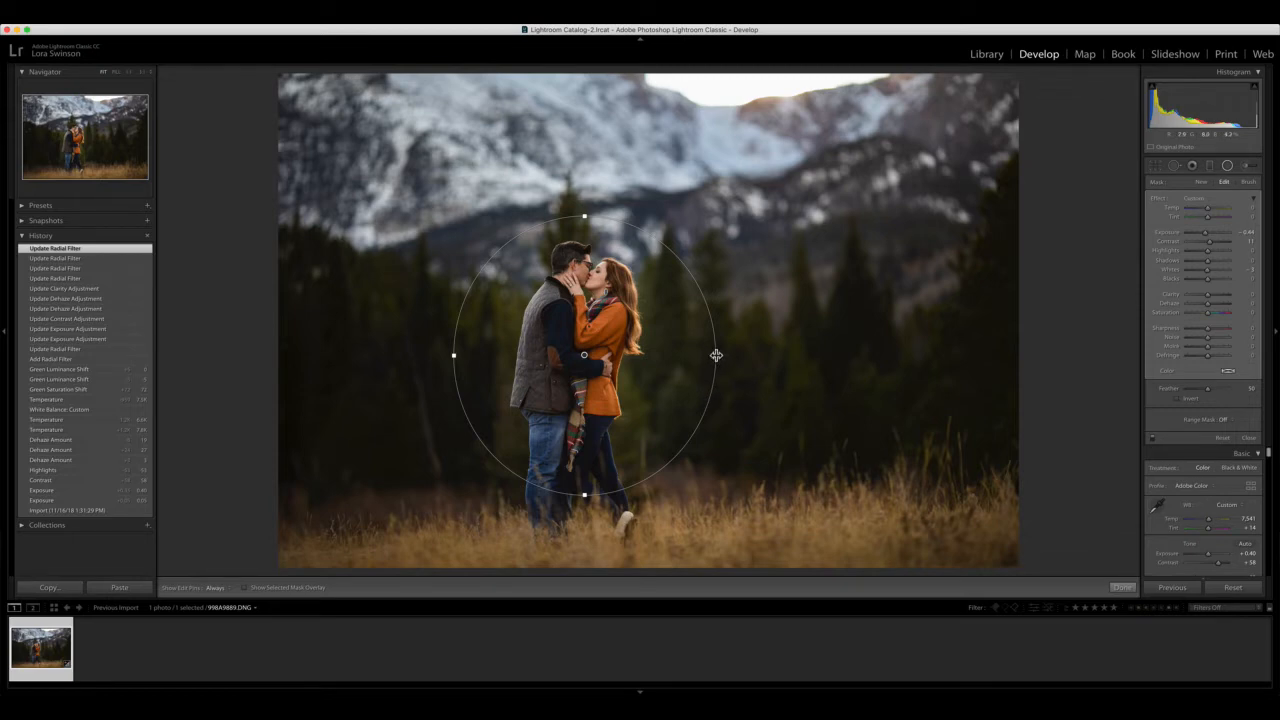
{"action": "left_click_drag", "start_coordinate": [716, 355], "coordinate": [877, 354]}
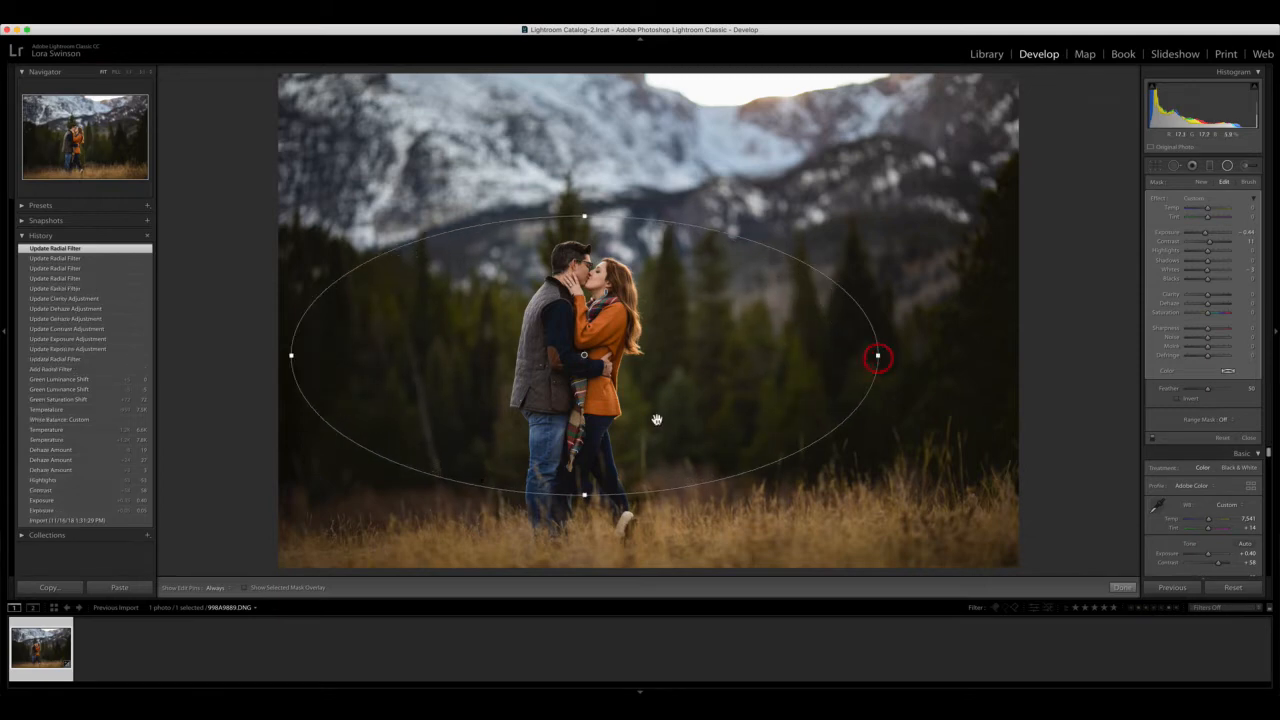
{"action": "left_click_drag", "start_coordinate": [585, 498], "coordinate": [587, 518]}
{"action": "left_click_drag", "start_coordinate": [679, 410], "coordinate": [679, 413]}
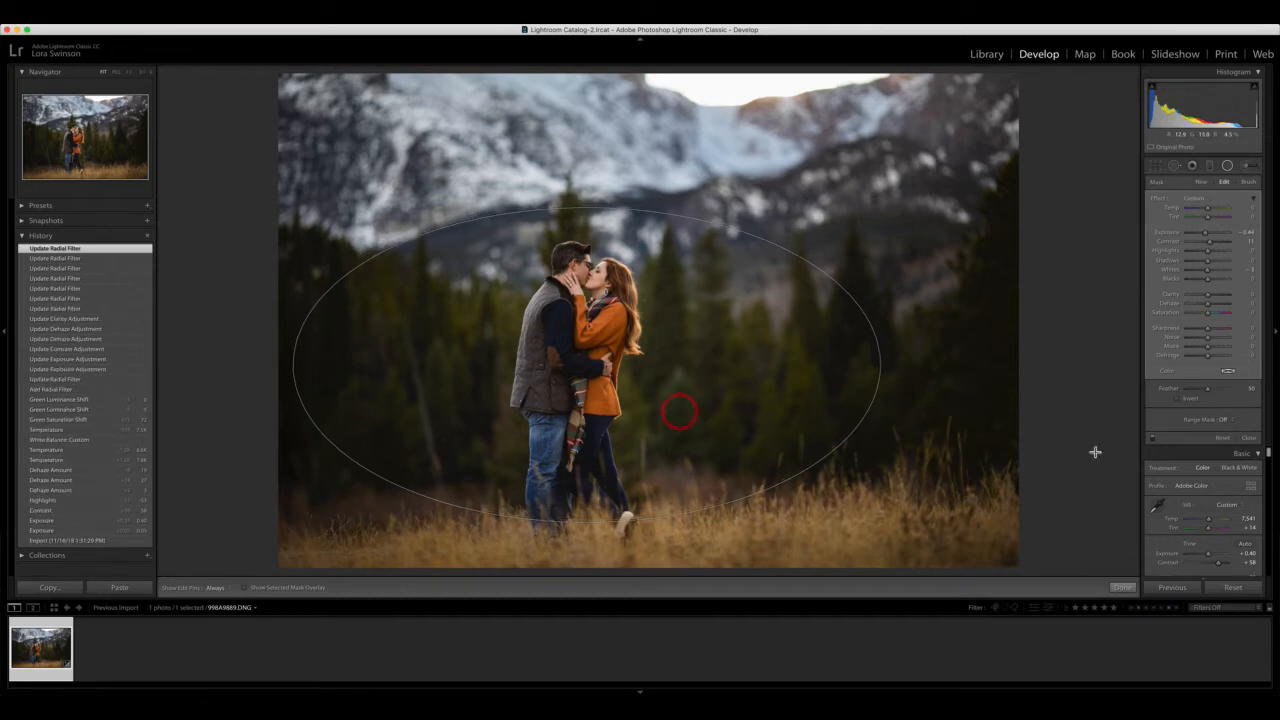
{"action": "left_click", "coordinate": [1123, 588]}
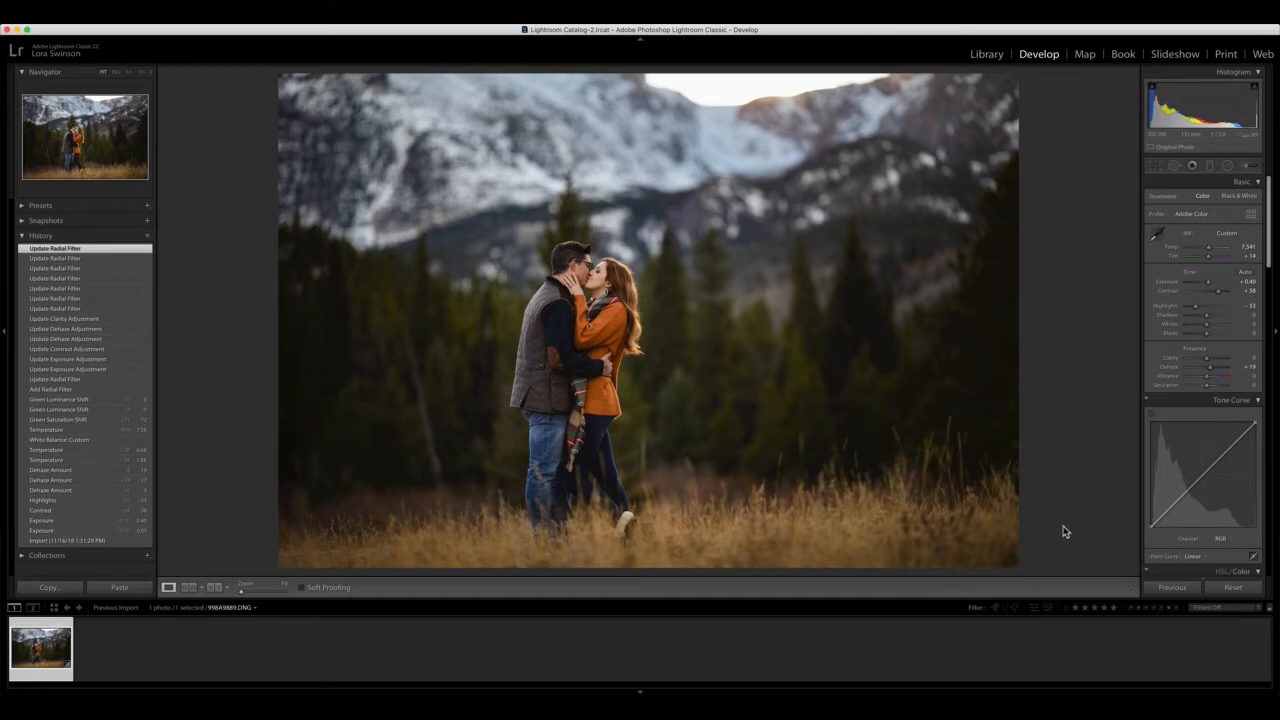
Send the edited photo to Photoshop for further editing.
{"action": "key", "text": "super"}
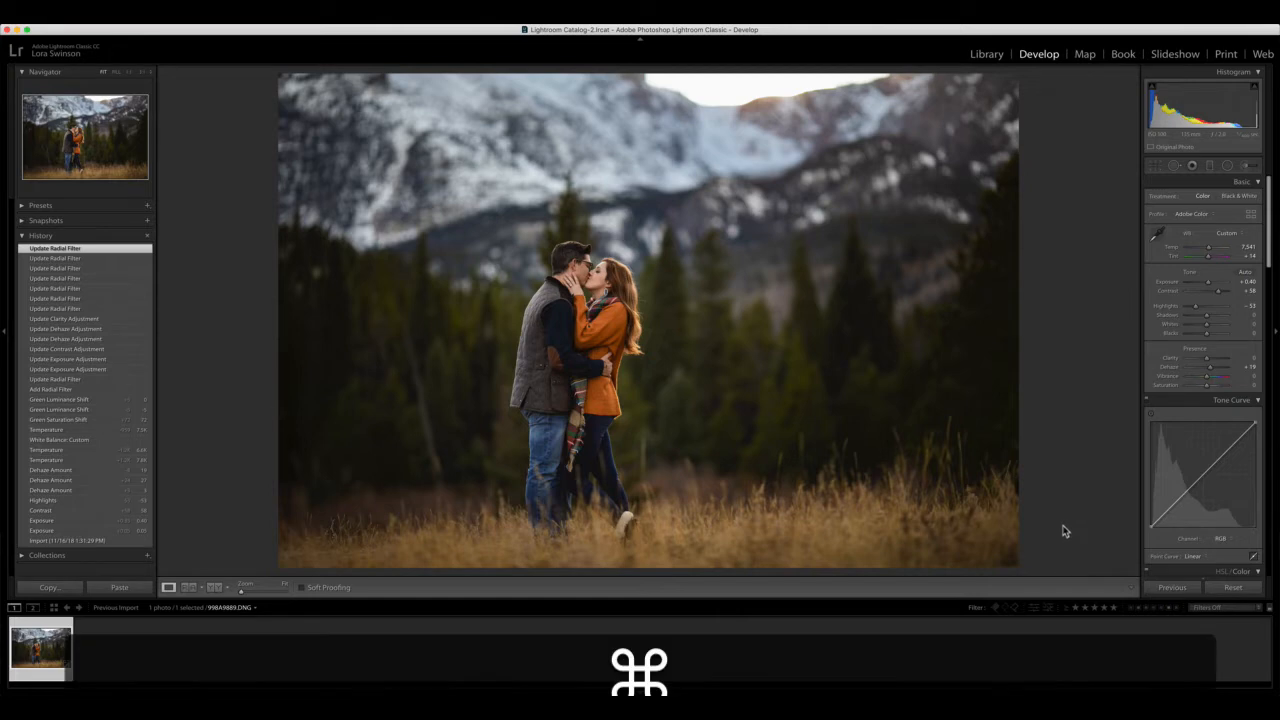
{"action": "key", "text": "super+f"}
{"action": "key", "text": "super+e"}
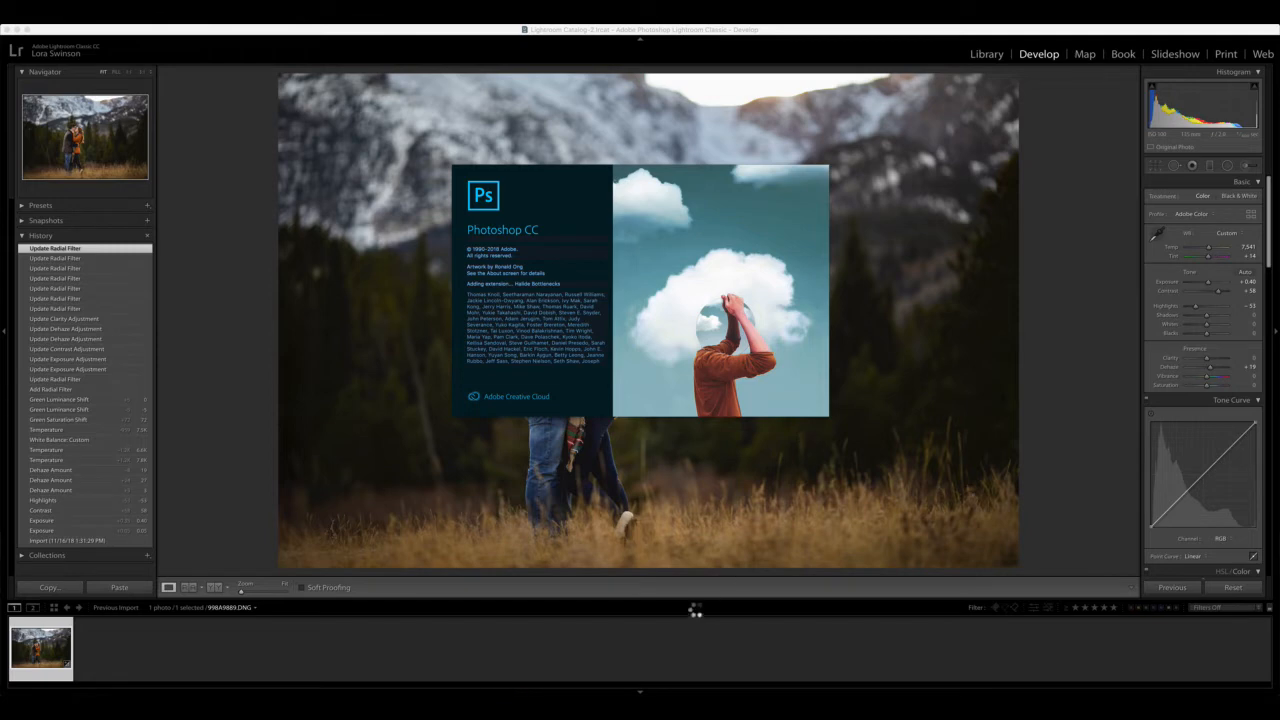
{"action": "left_click", "coordinate": [1073, 29]}
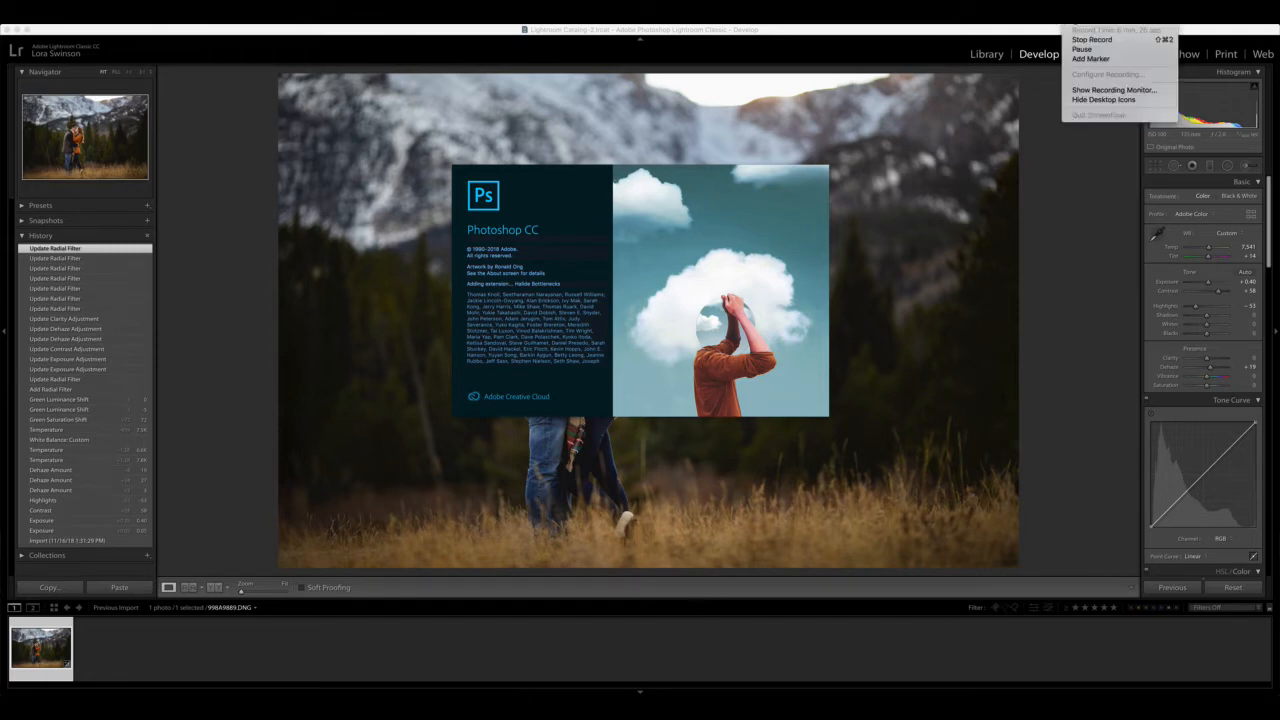
{"action": "left_click", "coordinate": [1090, 39]}
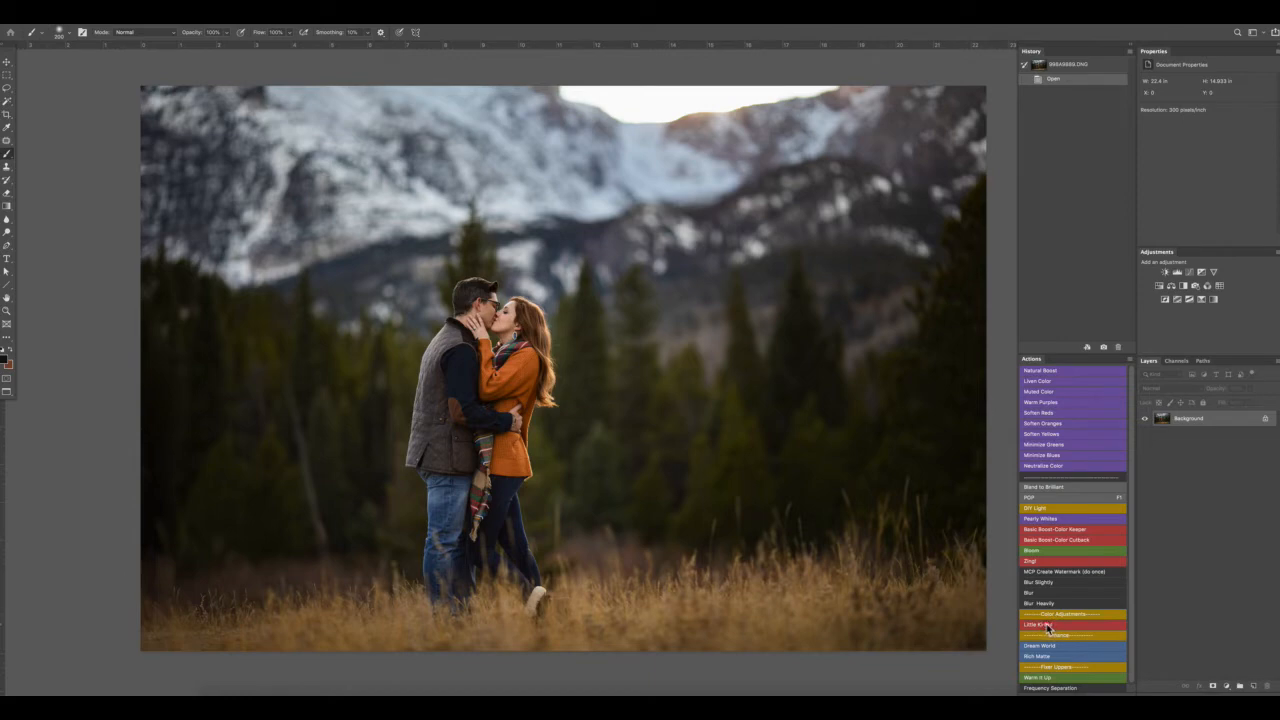
Run the Little Kicker action on the photo and compare the image with and without its layer group.
{"action": "left_click", "coordinate": [1047, 627]}
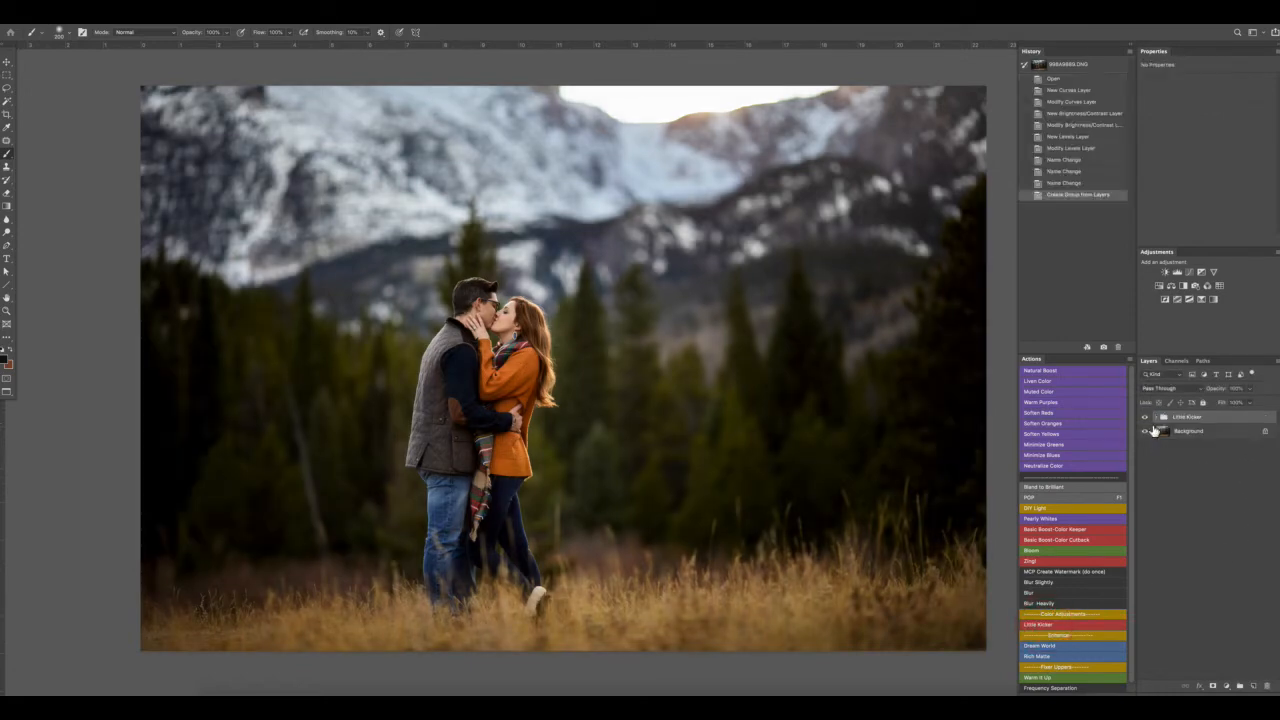
{"action": "left_click", "coordinate": [1145, 418]}
{"action": "left_click", "coordinate": [1145, 418]}
Examine the settings of the Oomph, Light Kick and Dark Pop adjustment layers inside the Little Kicker group.
{"action": "left_click", "coordinate": [1156, 417]}
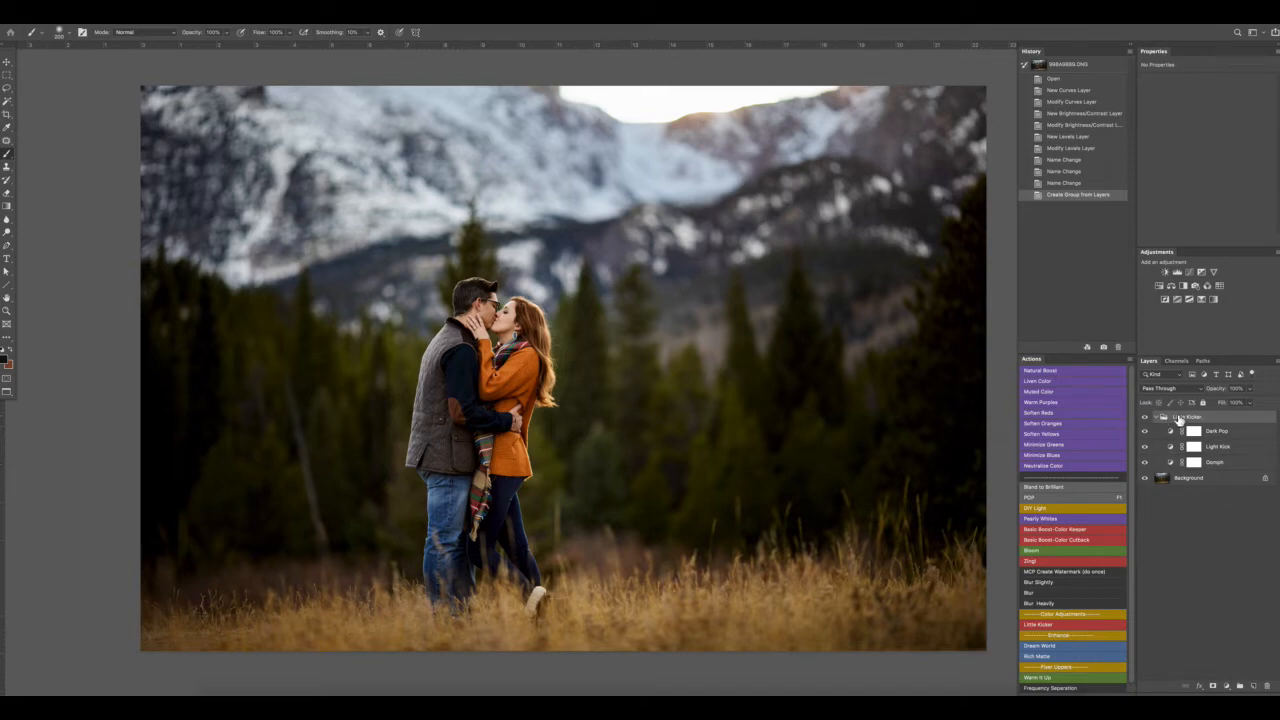
{"action": "left_click", "coordinate": [1173, 466]}
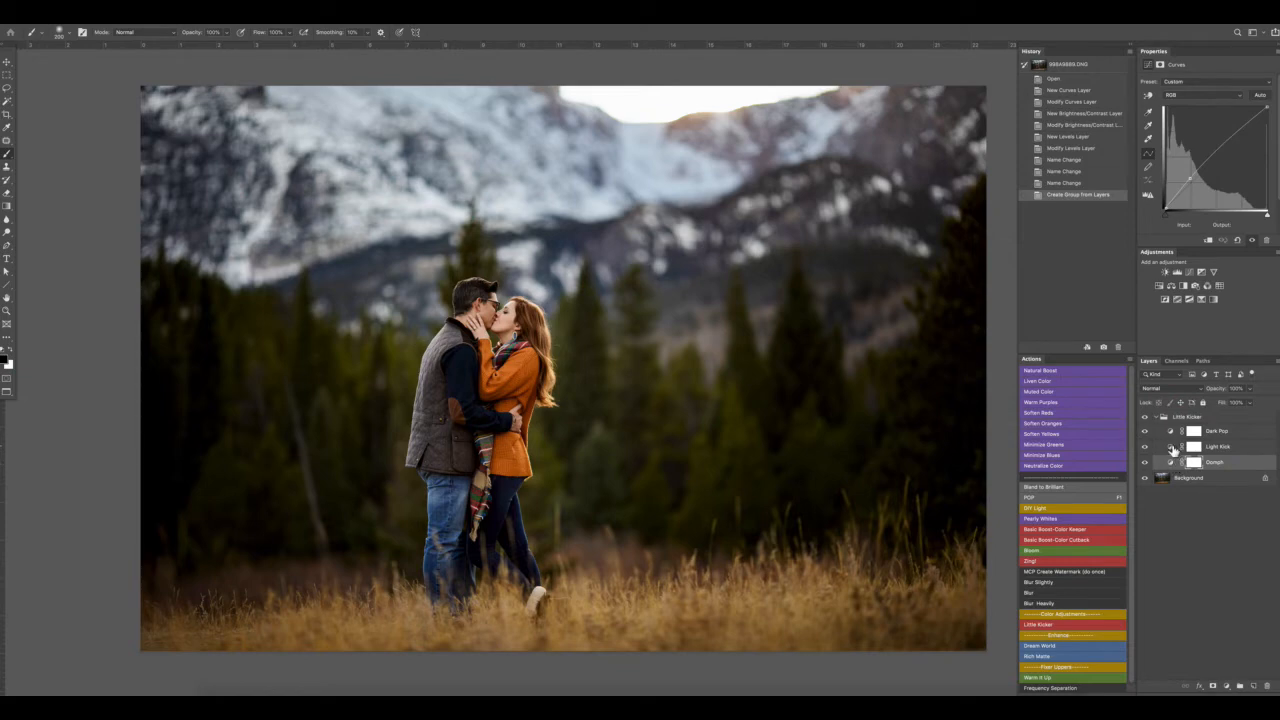
{"action": "left_click", "coordinate": [1173, 450]}
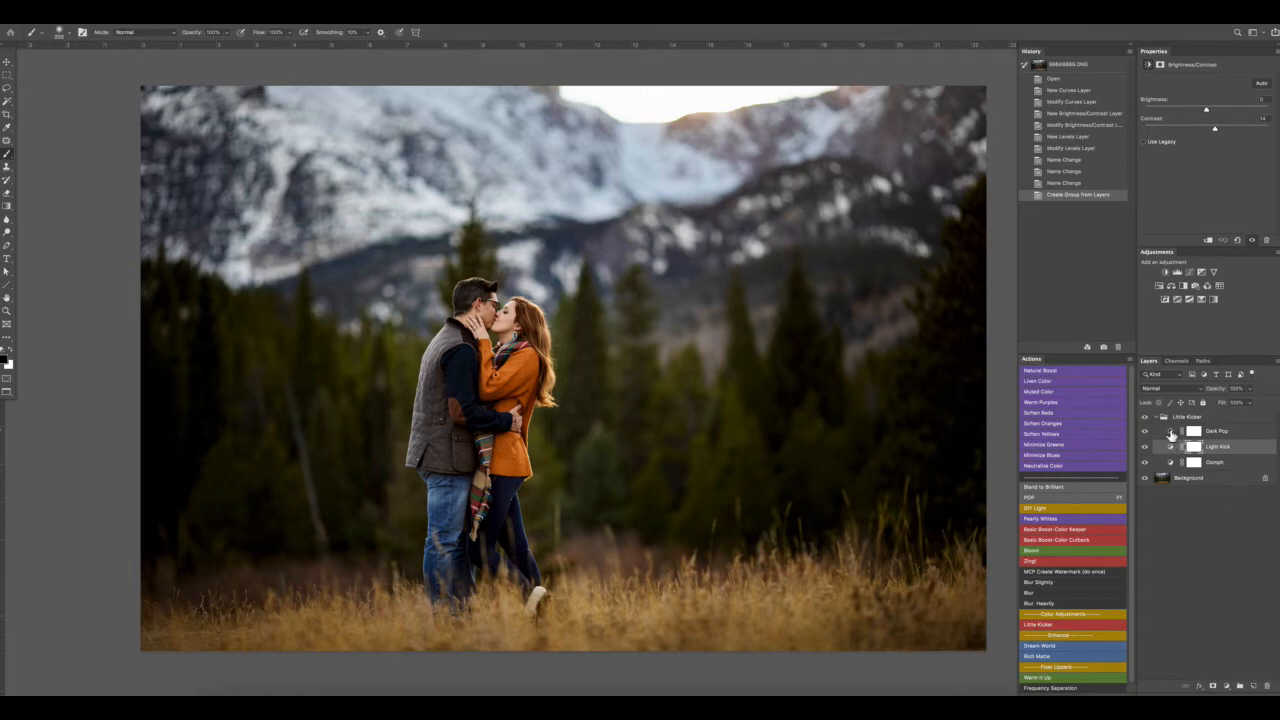
{"action": "left_click", "coordinate": [1172, 434]}
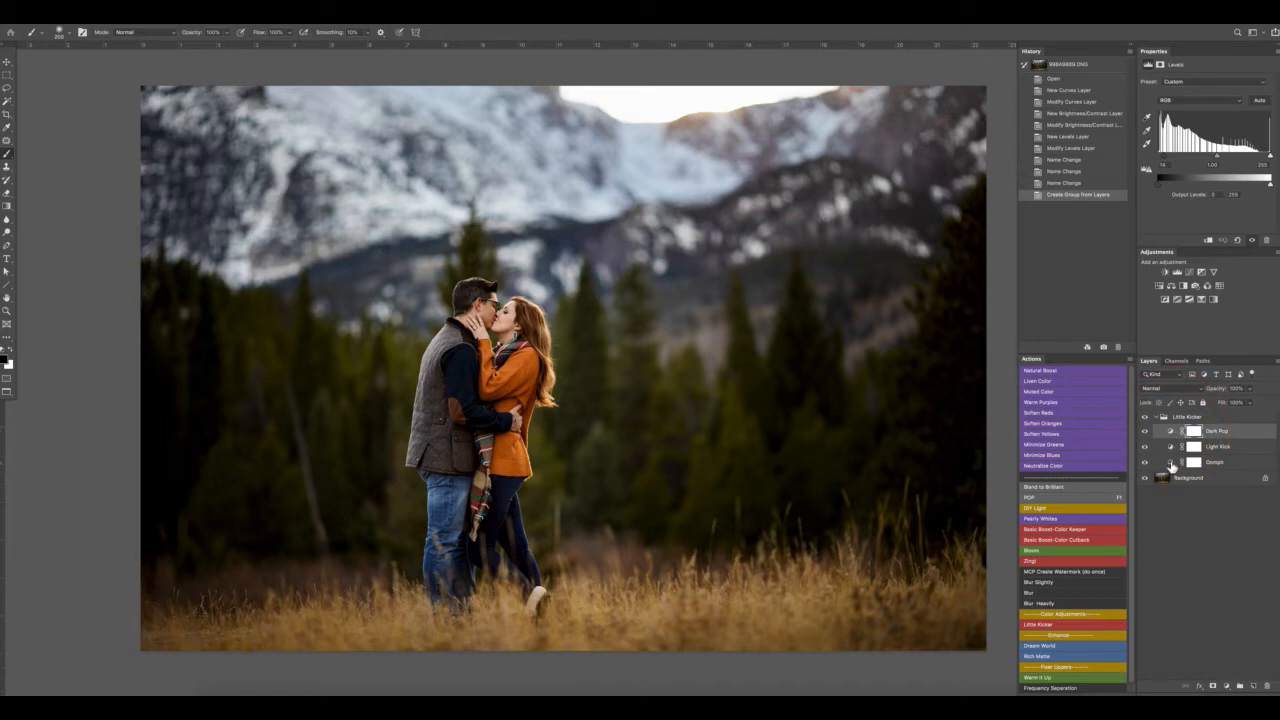
{"action": "left_click", "coordinate": [1171, 467]}
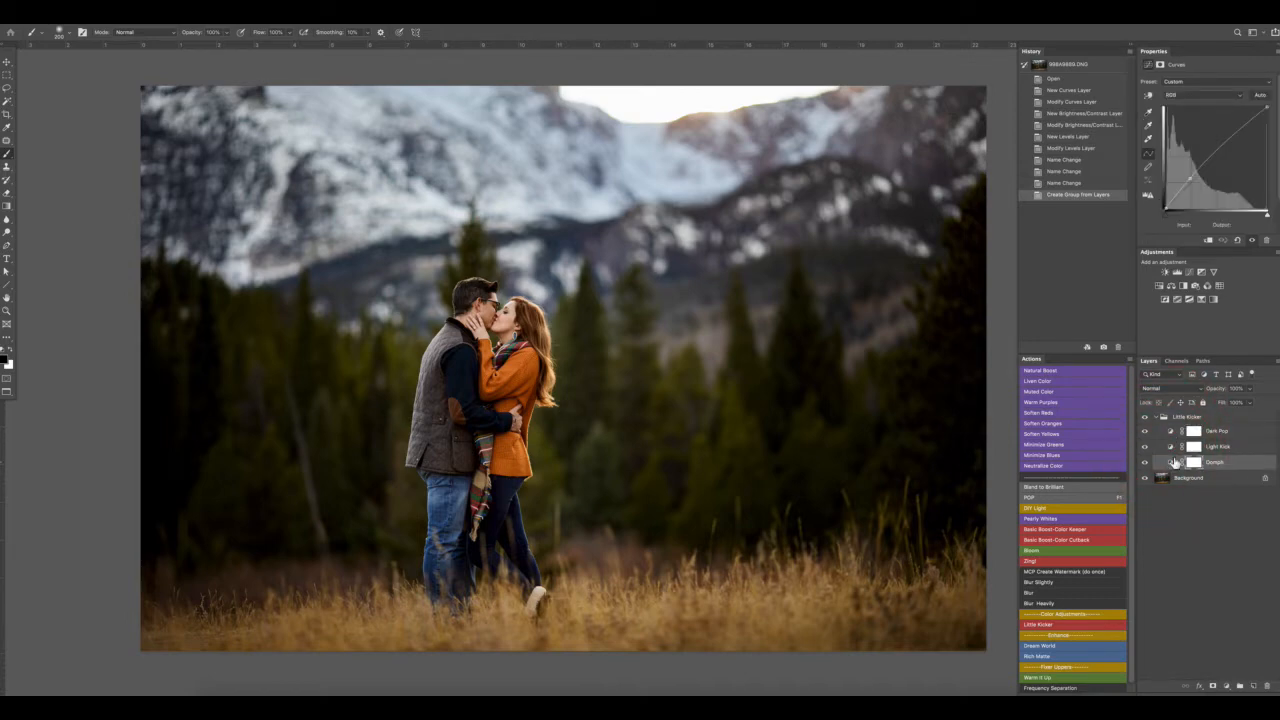
{"action": "left_click", "coordinate": [1190, 179]}
{"action": "left_click", "coordinate": [1162, 451]}
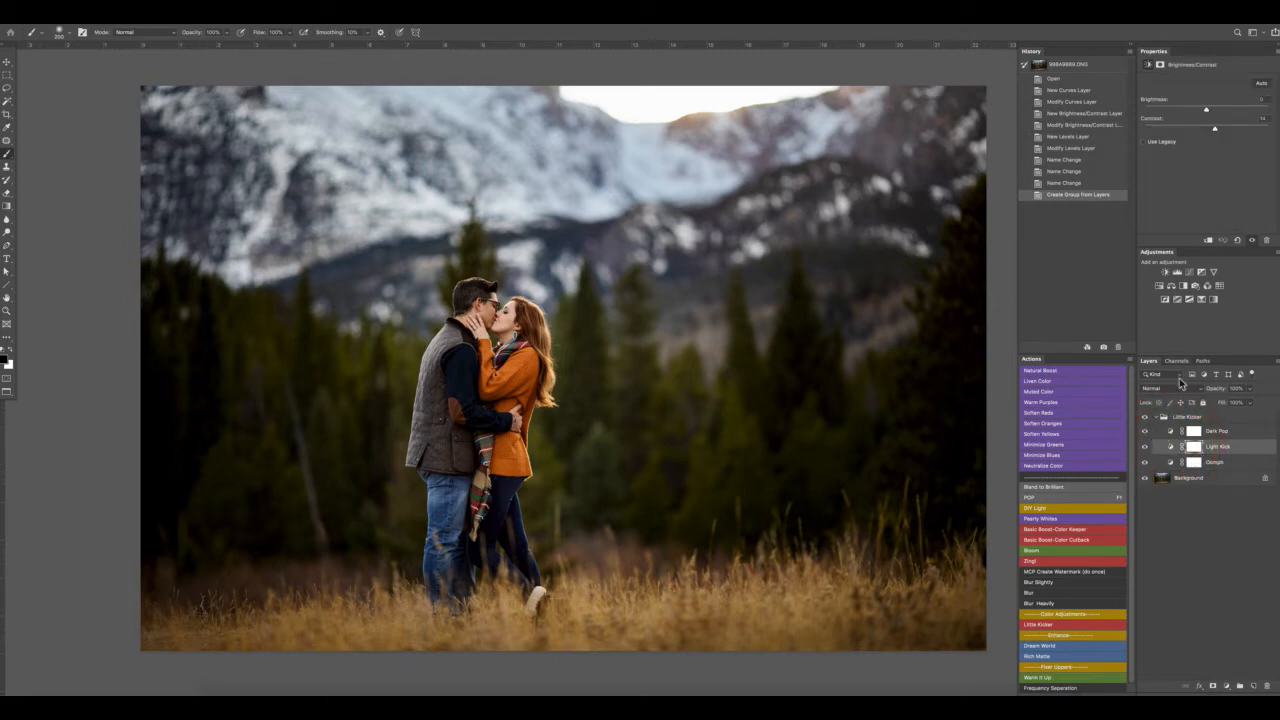
{"action": "left_click", "coordinate": [1164, 429]}
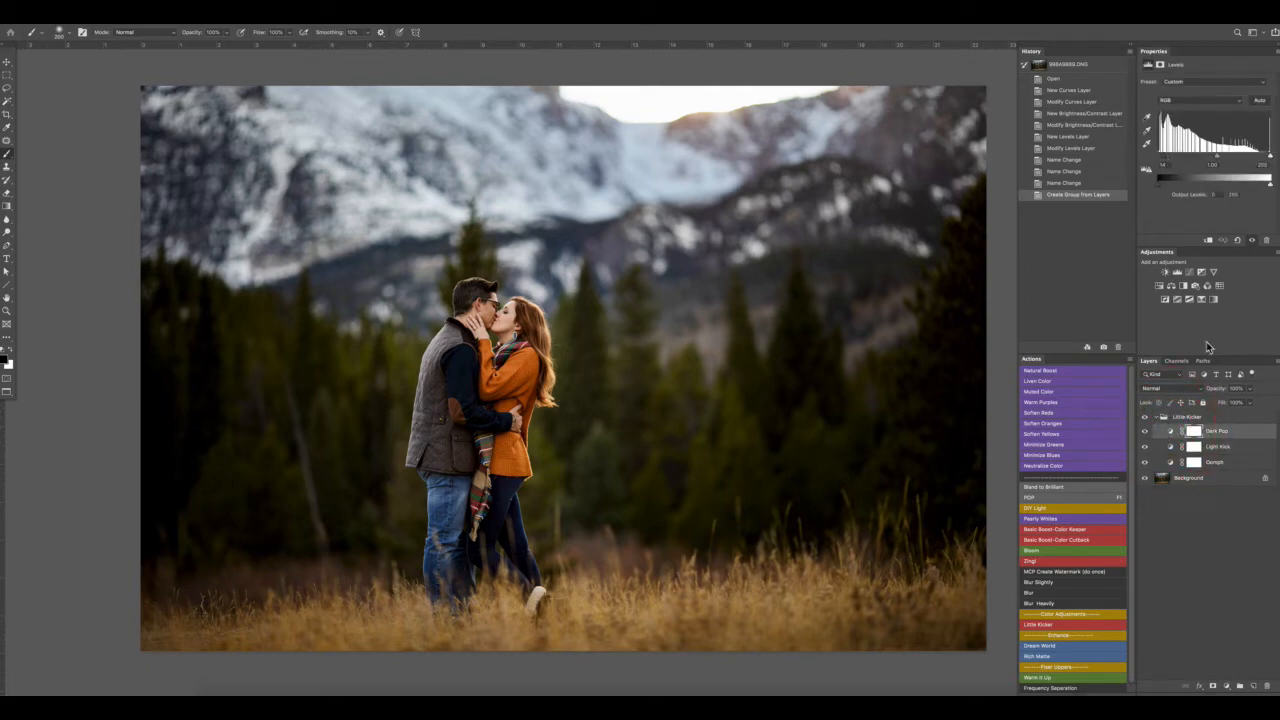
{"action": "left_click", "coordinate": [1160, 418]}
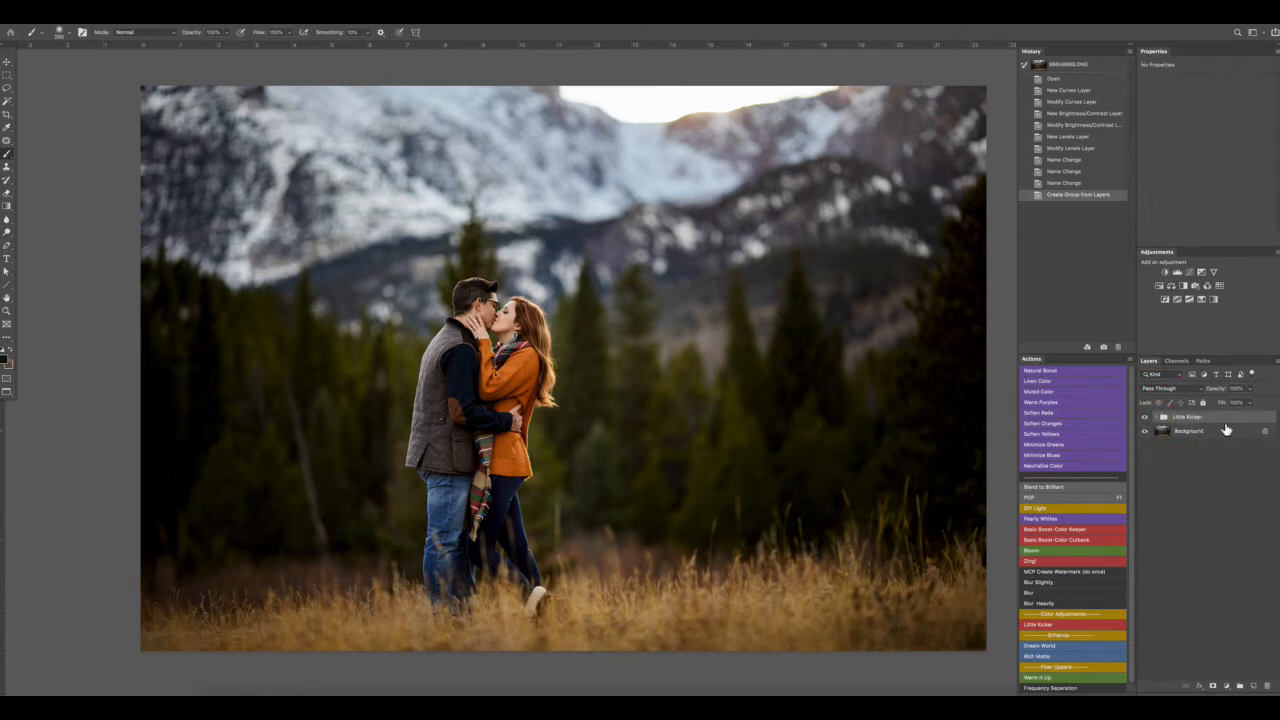
Reduce the Little Kicker group's opacity to 75% and compare the photo with and without it.
{"action": "left_click", "coordinate": [1250, 389]}
{"action": "mouse_move", "coordinate": [1249, 406]}
{"action": "left_mouse_down"}
{"action": "mouse_move", "coordinate": [1186, 402]}
{"action": "mouse_move", "coordinate": [1276, 405]}
{"action": "mouse_move", "coordinate": [1238, 409]}
{"action": "left_mouse_up"}
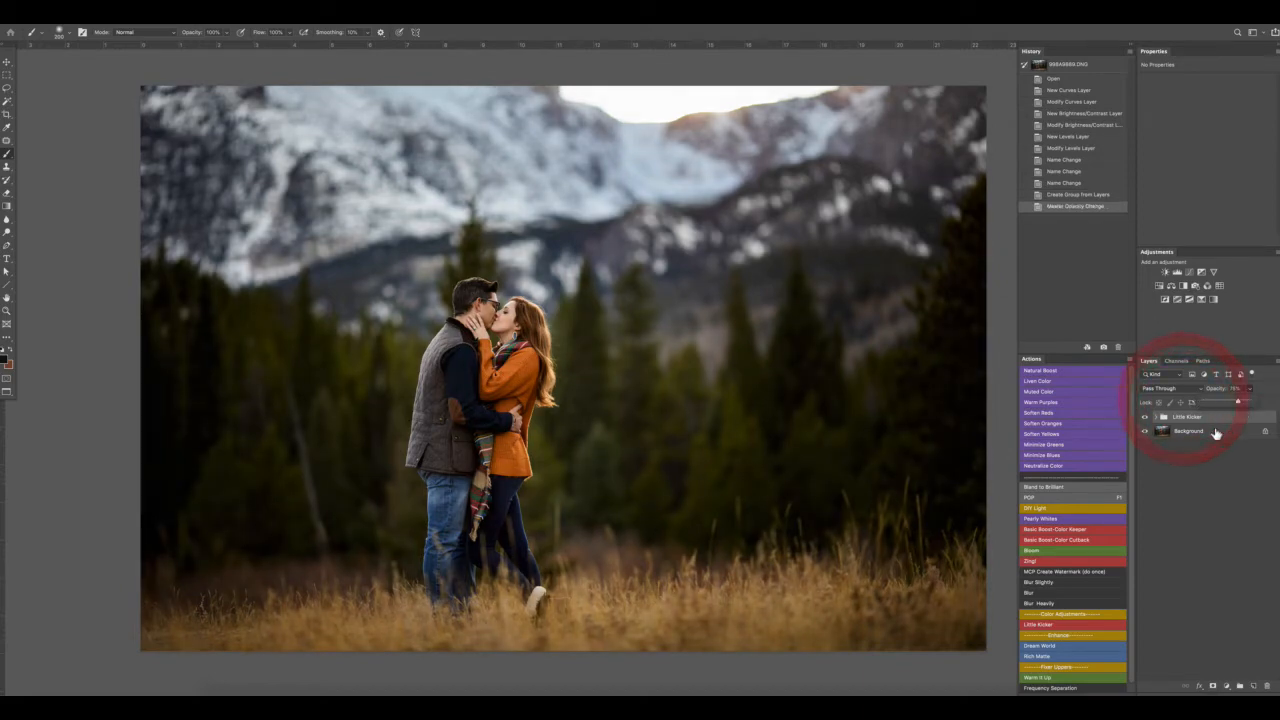
{"action": "left_click", "coordinate": [1146, 417]}
{"action": "left_click", "coordinate": [1146, 417]}
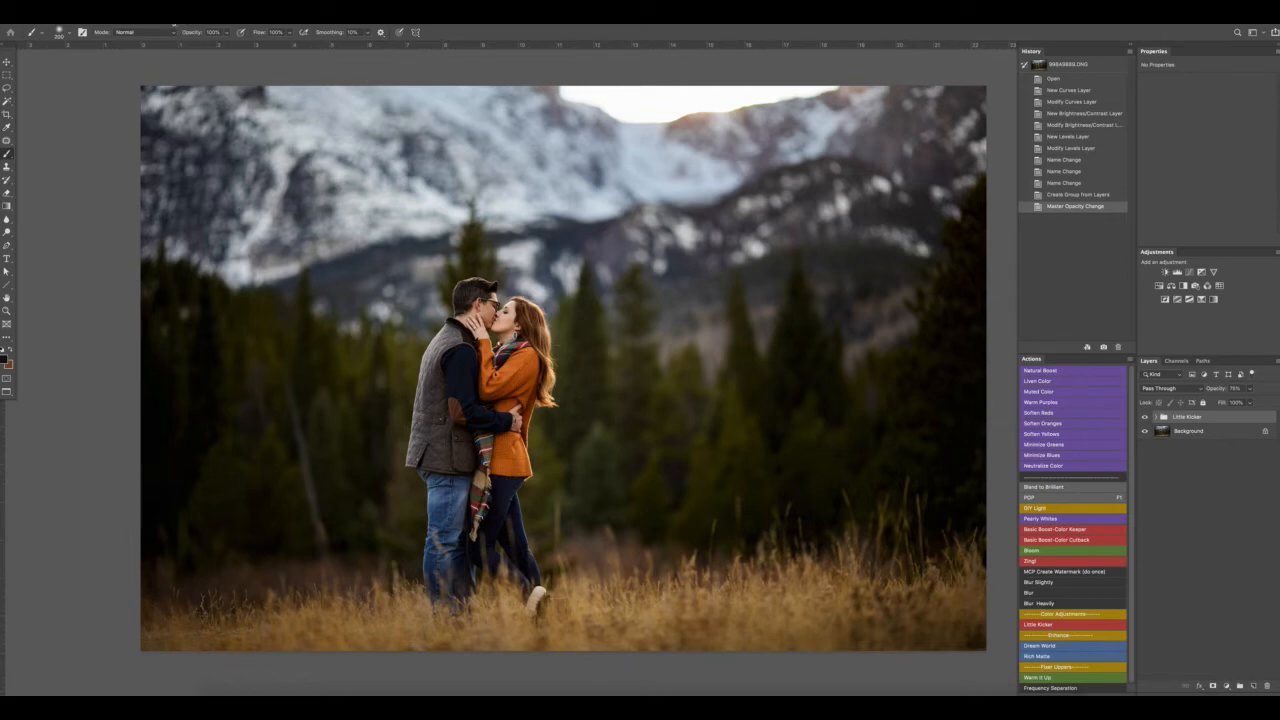
Flatten the image and copy the background onto a new layer.
{"action": "left_click", "coordinate": [163, 19]}
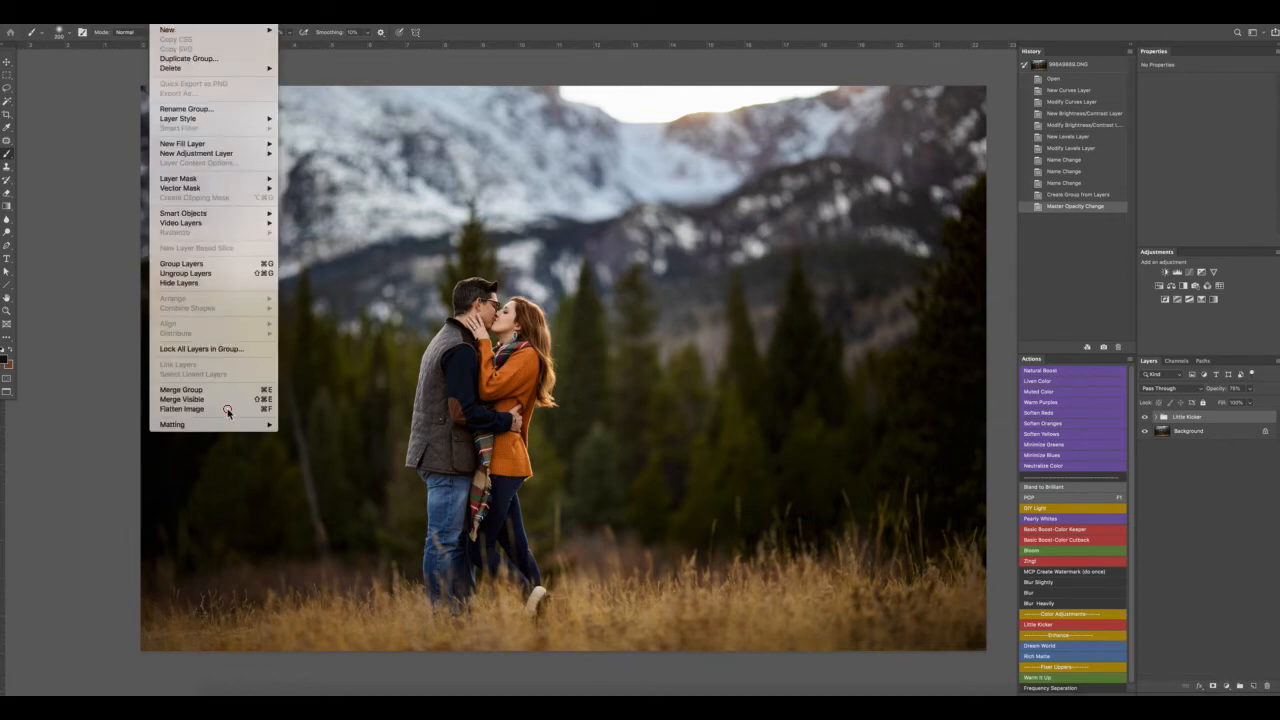
{"action": "left_click", "coordinate": [182, 408]}
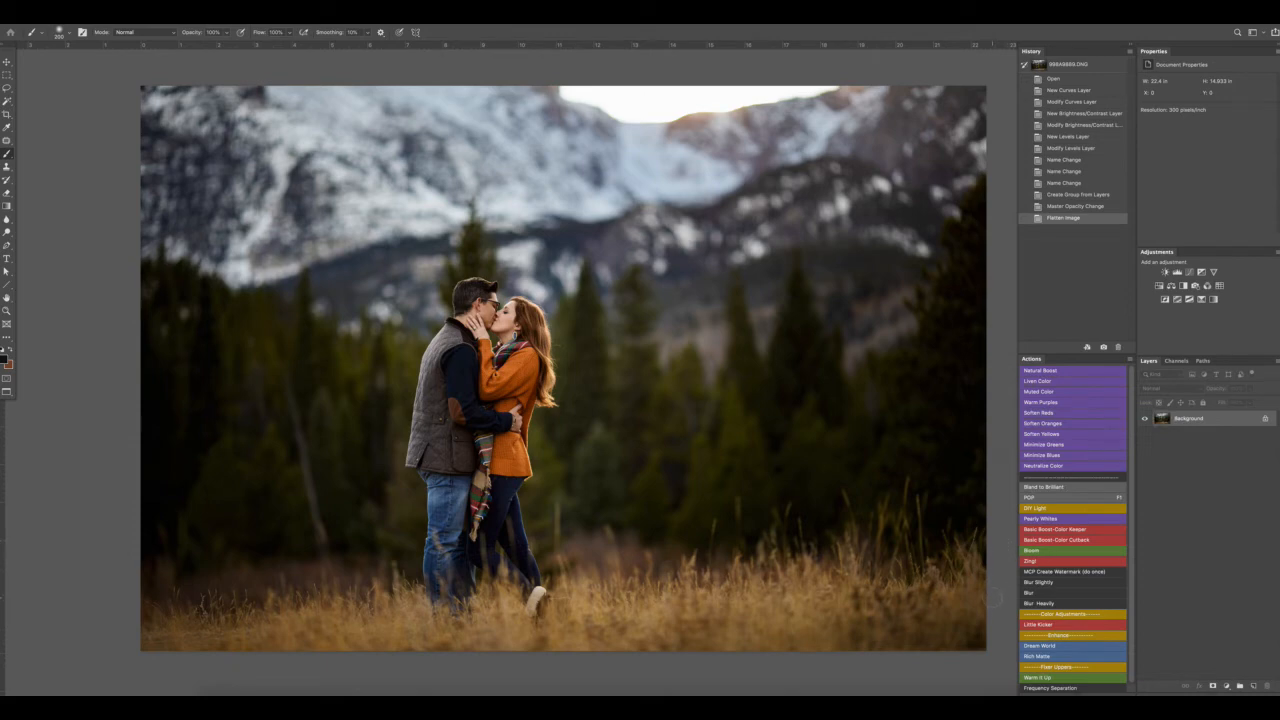
{"action": "key", "text": "super+j"}
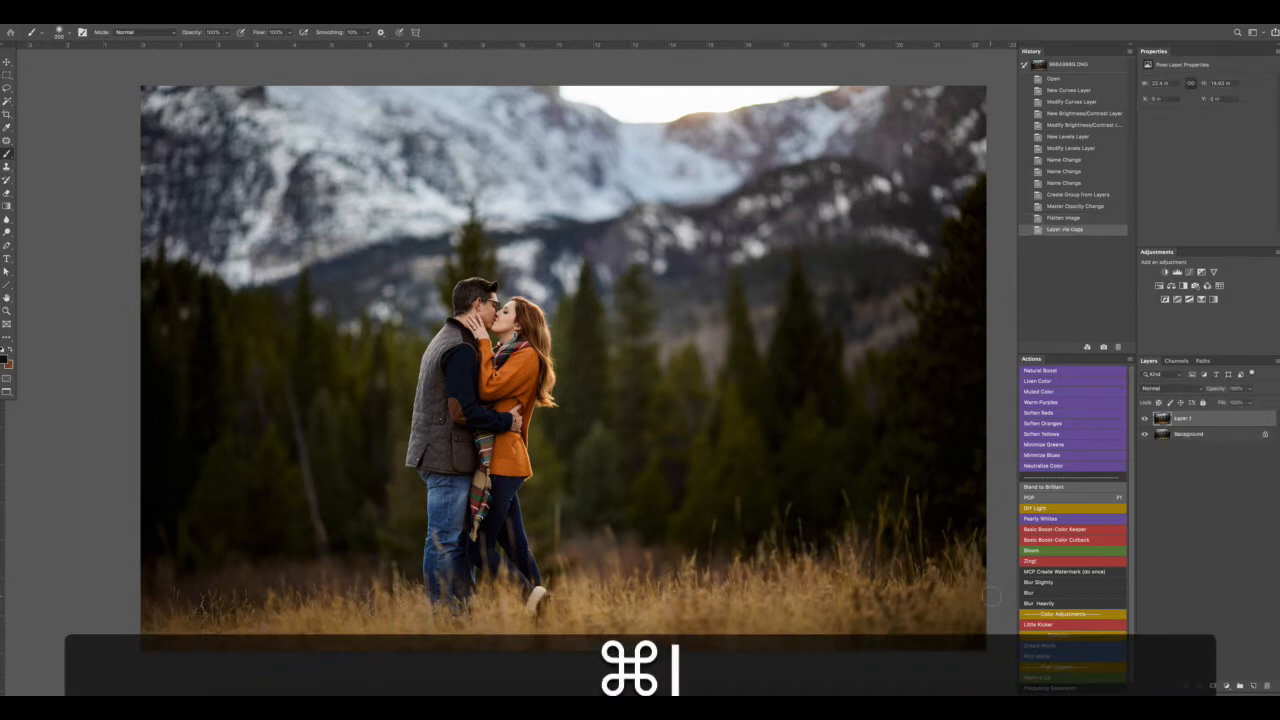
{"action": "left_click", "coordinate": [163, 18]}
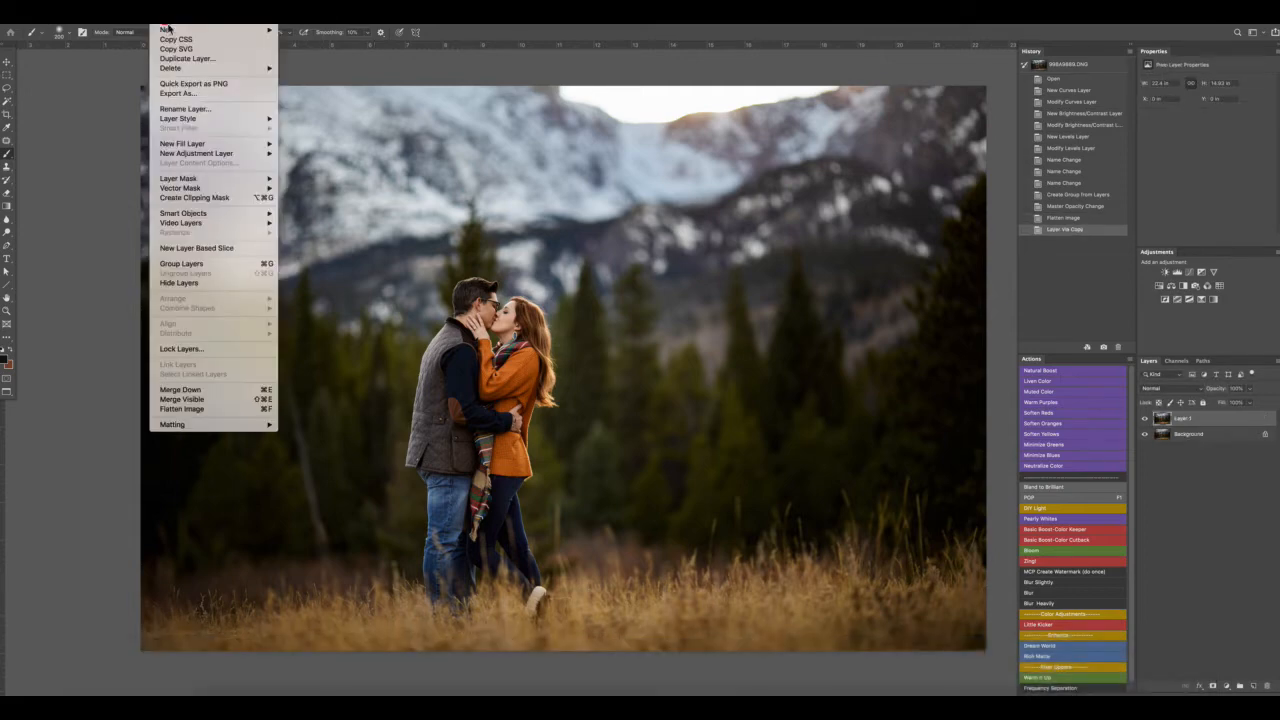
{"action": "left_click", "coordinate": [195, 59]}
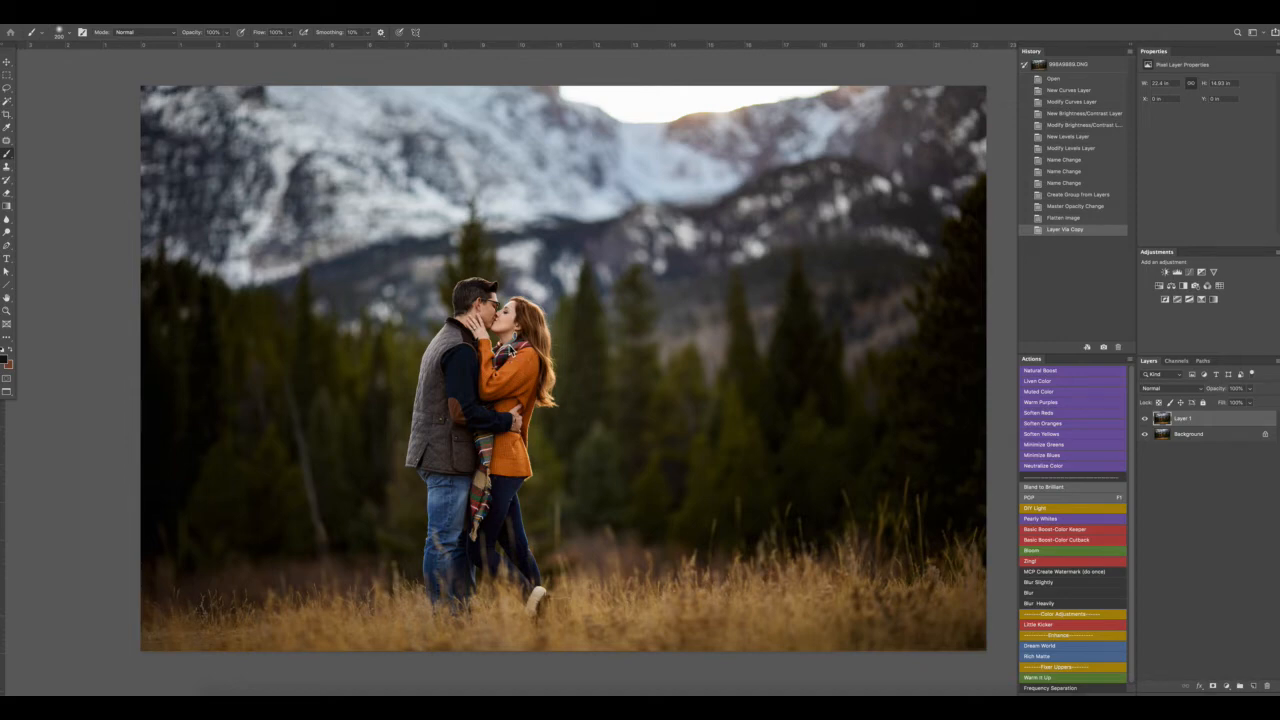
Smooth the skin on the copied layer with Portraiture 3, sampling the woman's face and using Normal smoothing, and compare before and after.
{"action": "left_click", "coordinate": [264, 18]}
{"action": "mouse_move", "coordinate": [242, 24]}
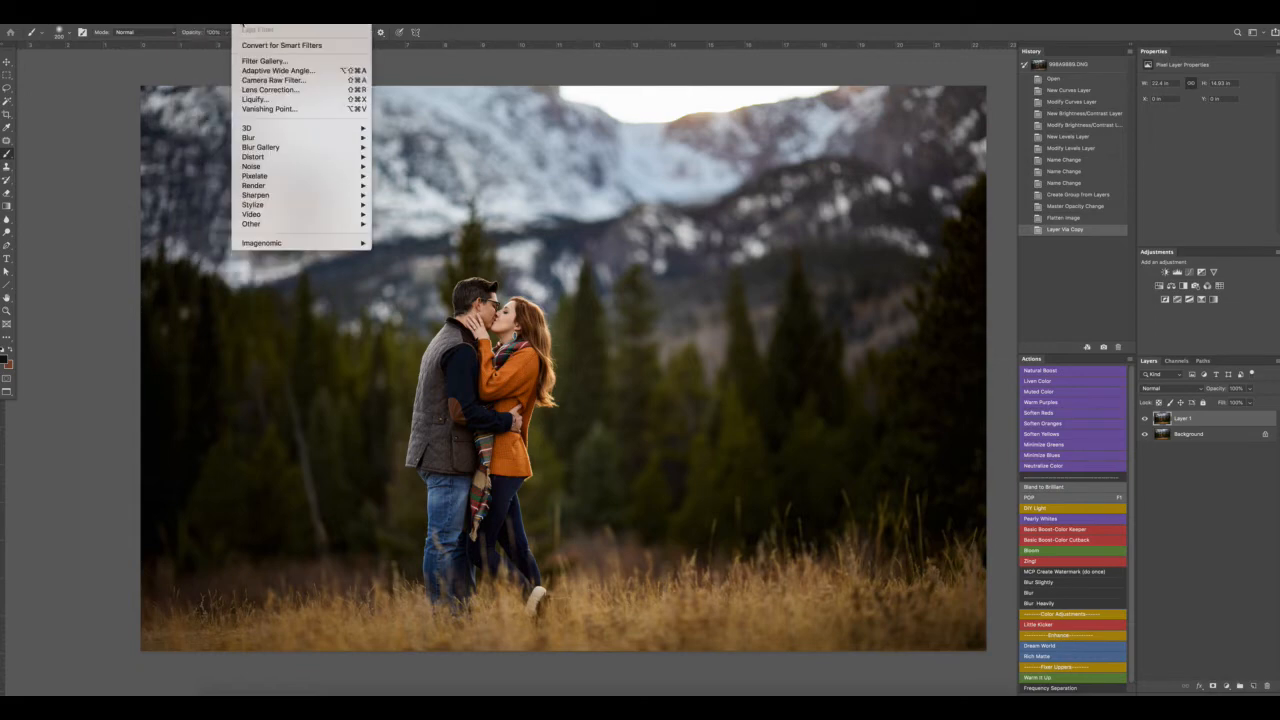
{"action": "mouse_move", "coordinate": [345, 245]}
{"action": "left_click", "coordinate": [403, 245]}
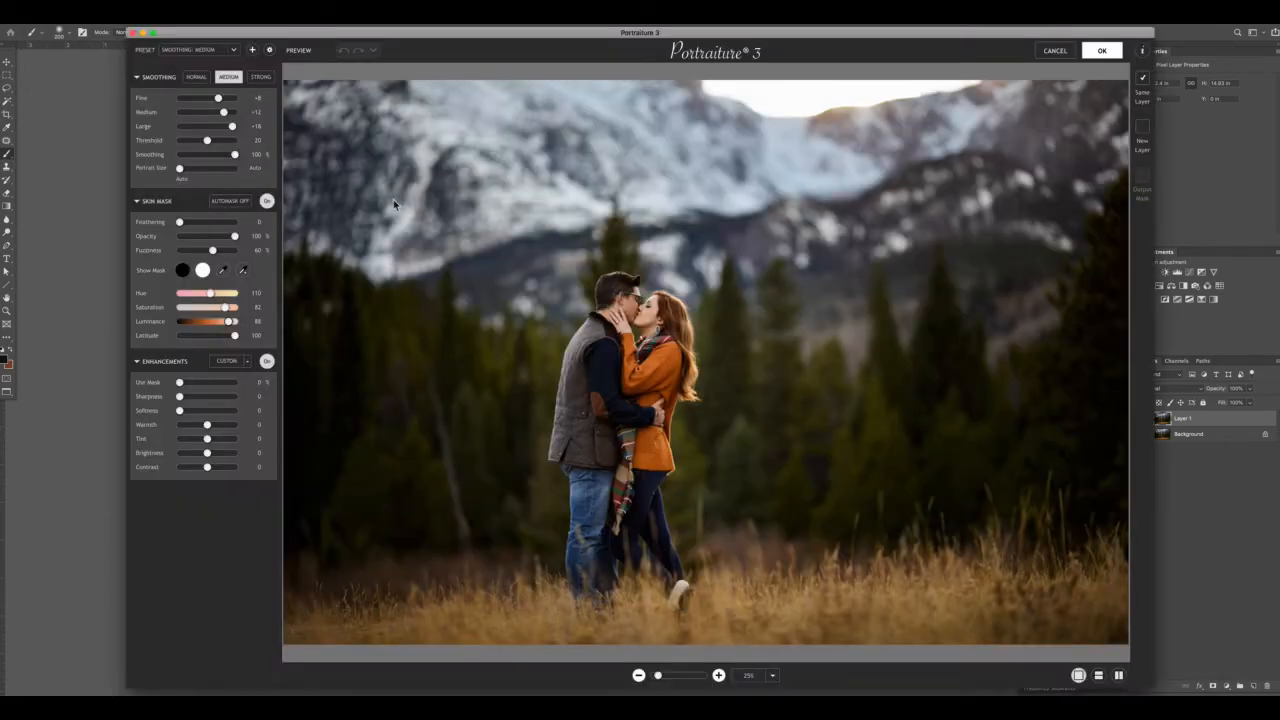
{"action": "left_click", "coordinate": [242, 269]}
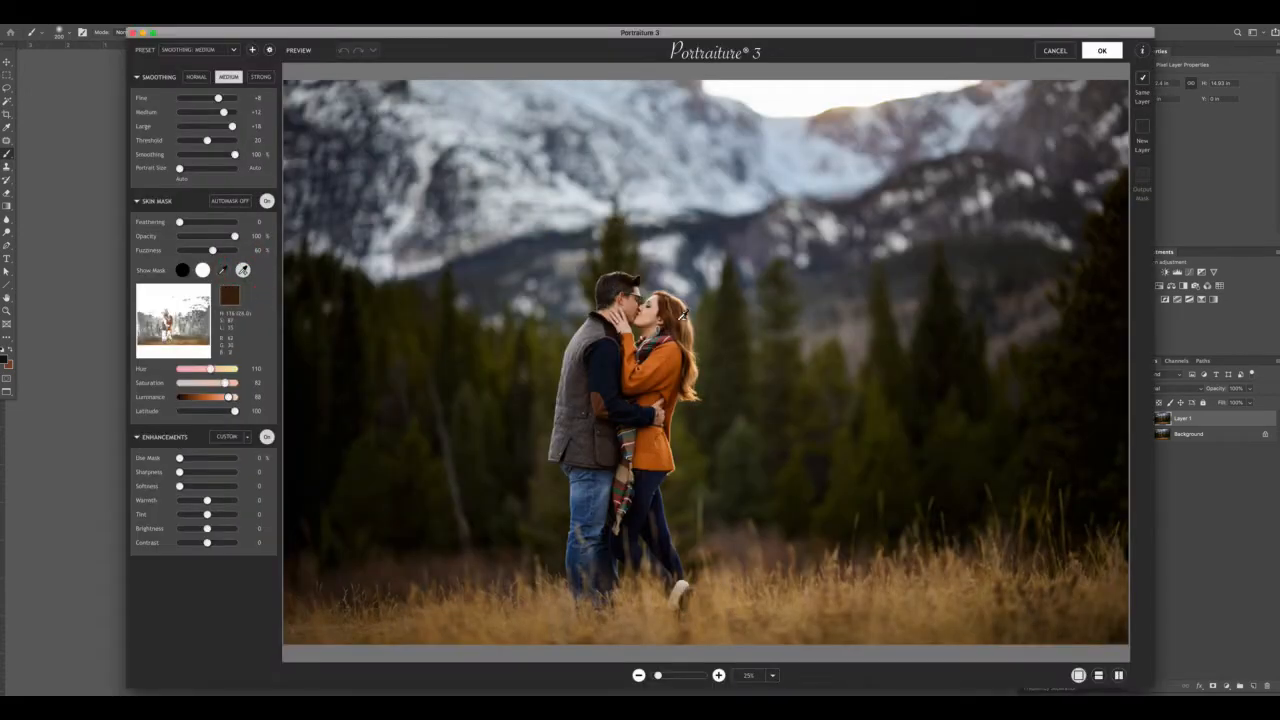
{"action": "left_click", "coordinate": [652, 308]}
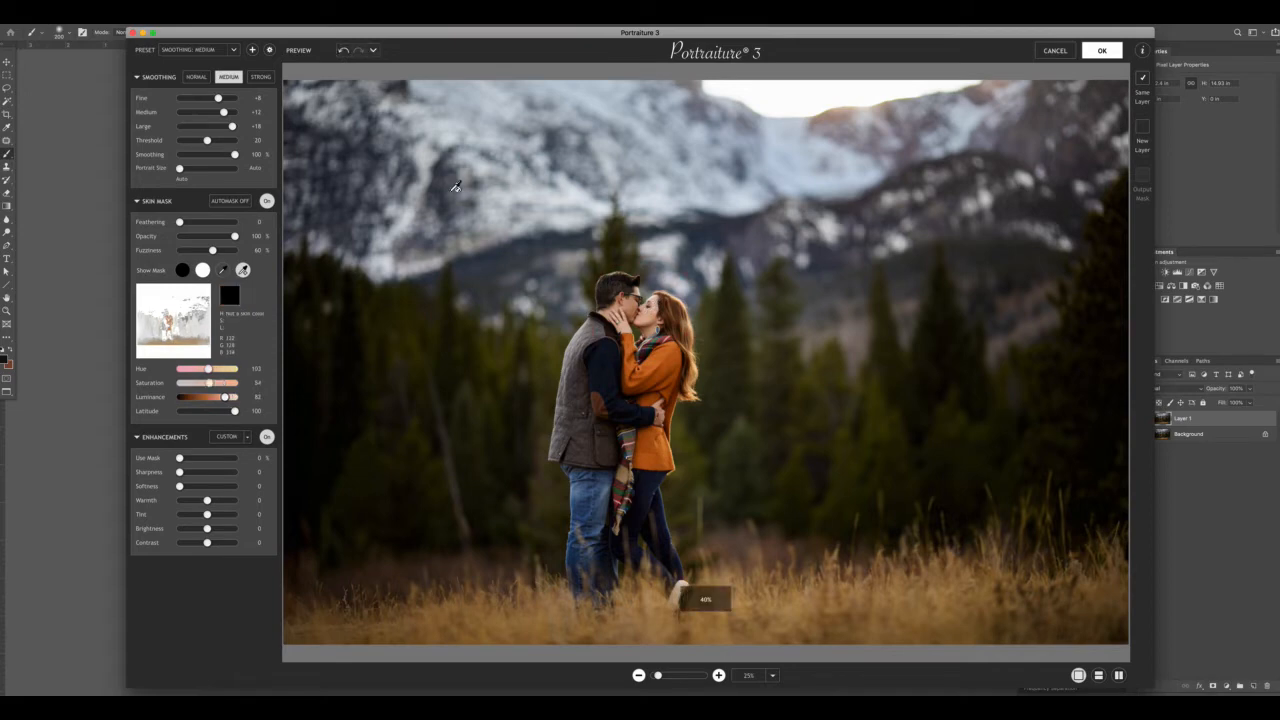
{"action": "left_click", "coordinate": [195, 78]}
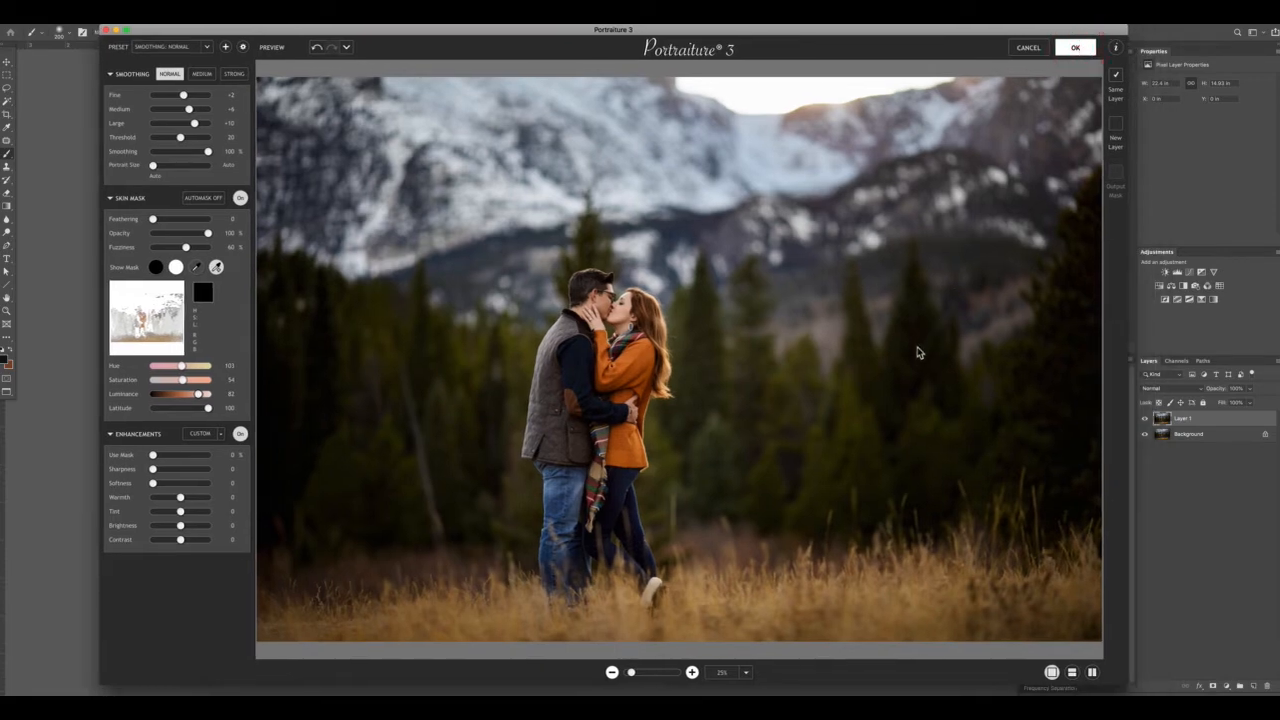
{"action": "key", "text": "Return"}
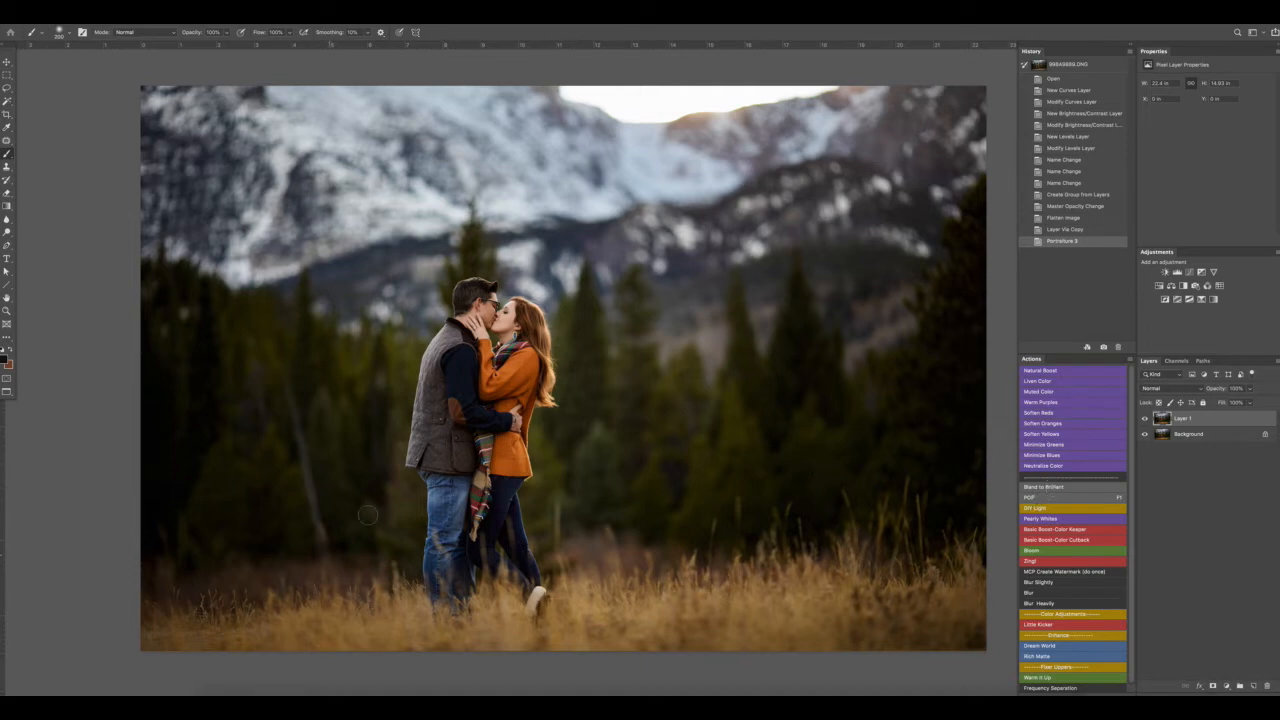
{"action": "left_click", "coordinate": [1146, 419]}
{"action": "left_click", "coordinate": [1146, 419]}
{"action": "left_click", "coordinate": [1146, 420]}
{"action": "left_click", "coordinate": [1146, 420]}
{"action": "left_click", "coordinate": [1146, 420]}
Add a layer mask to the smoothed layer and brush the smoothing off the background, grass and the couple's clothing.
{"action": "left_click", "coordinate": [1213, 688]}
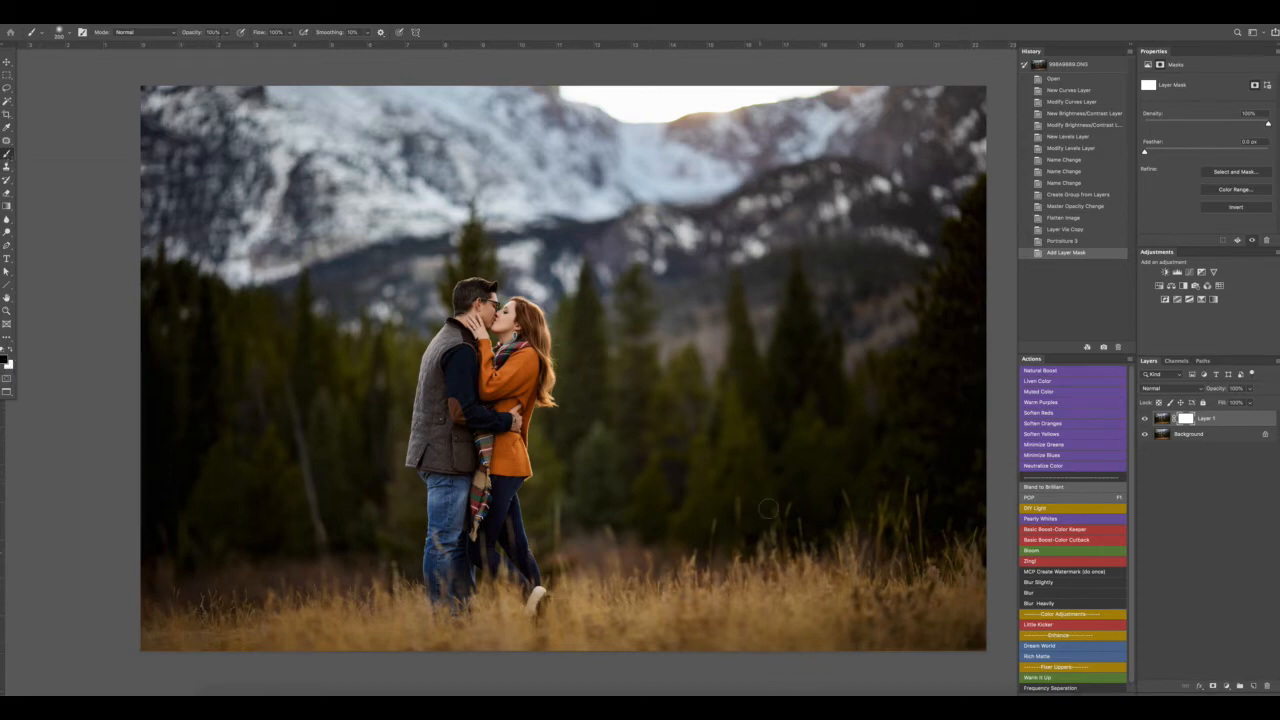
{"action": "key", "text": "bracketright"}
{"action": "key", "text": "bracketright"}
{"action": "key", "text": "bracketright"}
{"action": "key", "text": "bracketright"}
{"action": "key", "text": "bracketright"}
{"action": "key", "text": "bracketright"}
{"action": "key", "text": "bracketright"}
{"action": "left_click", "coordinate": [317, 200]}
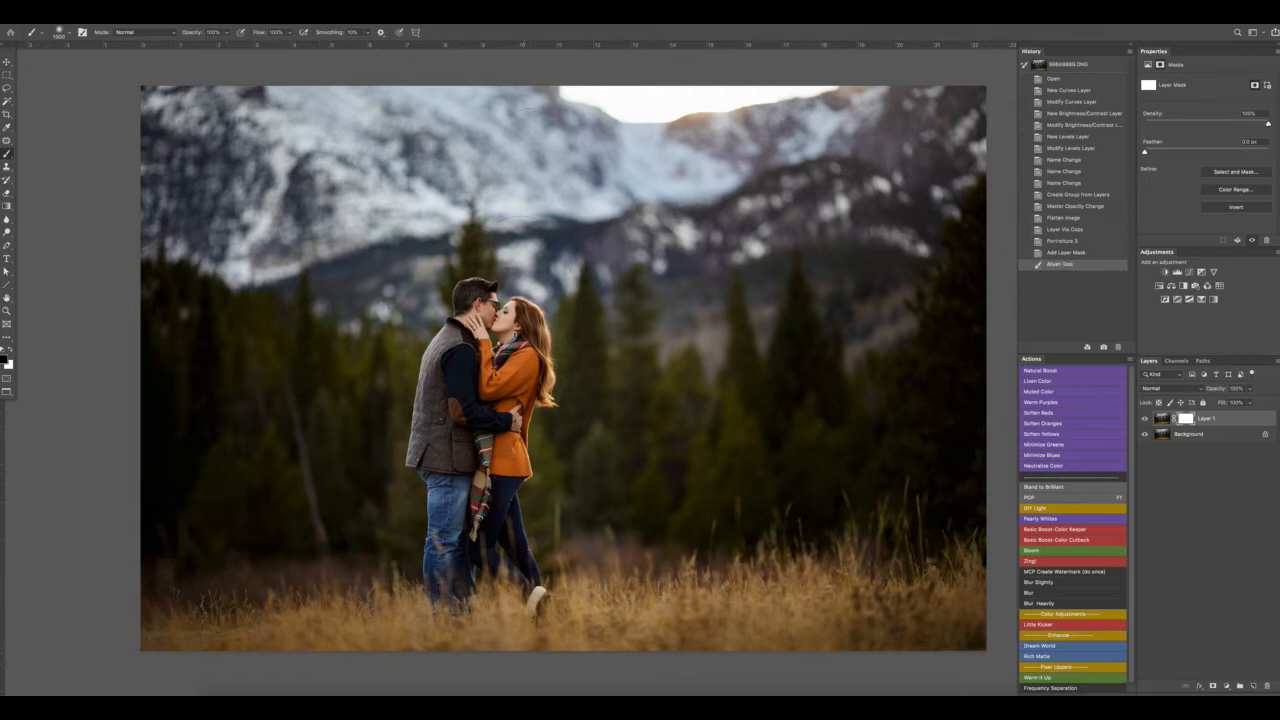
{"action": "key", "text": "bracketleft"}
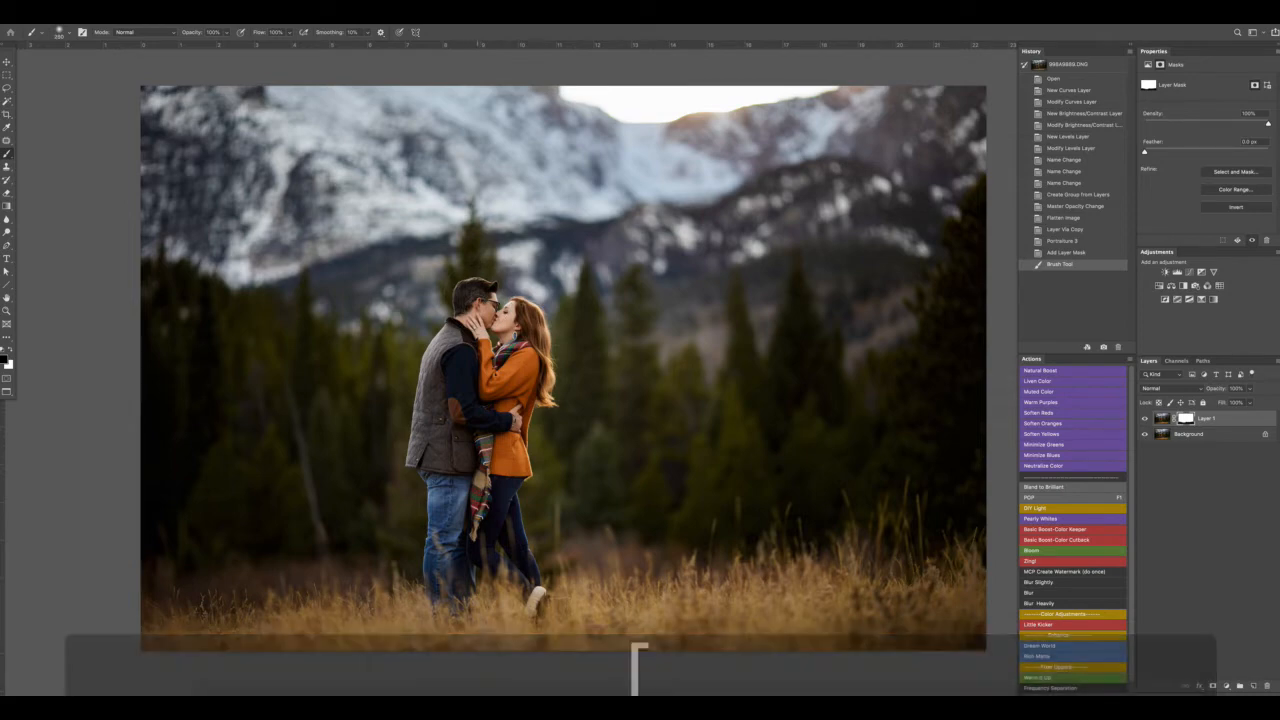
{"action": "left_click", "coordinate": [474, 590]}
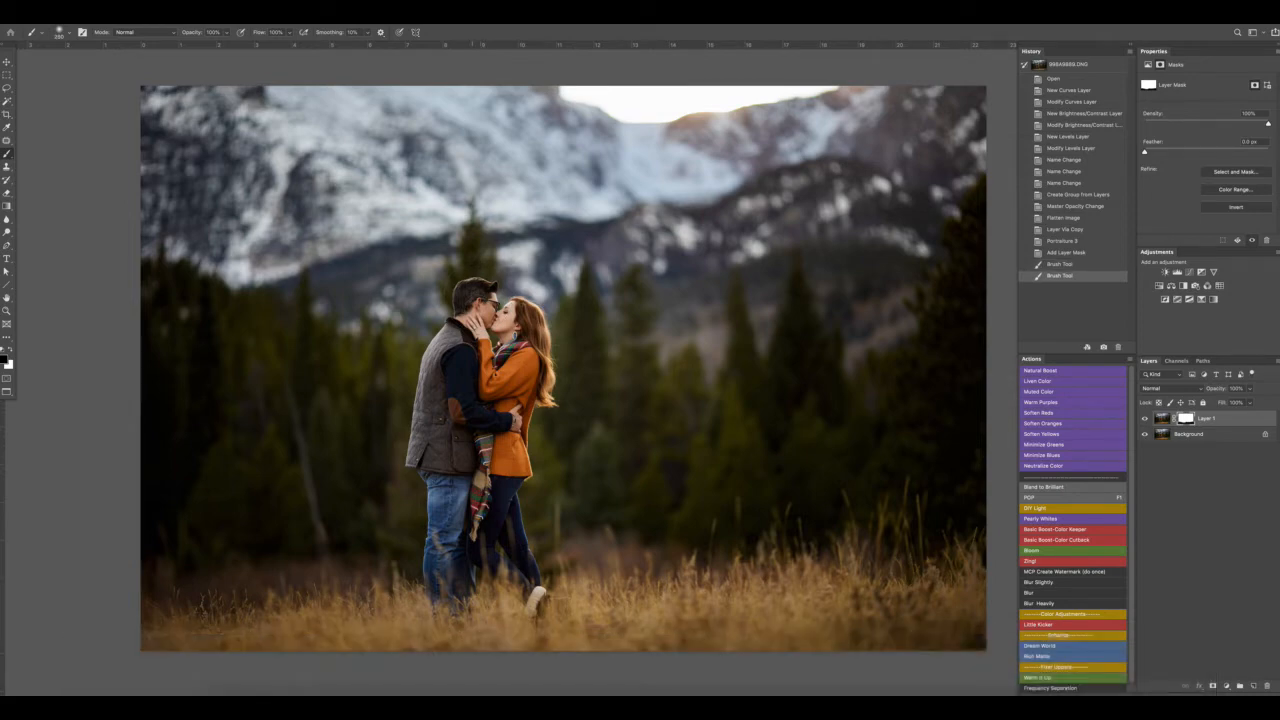
{"action": "left_click", "coordinate": [653, 415]}
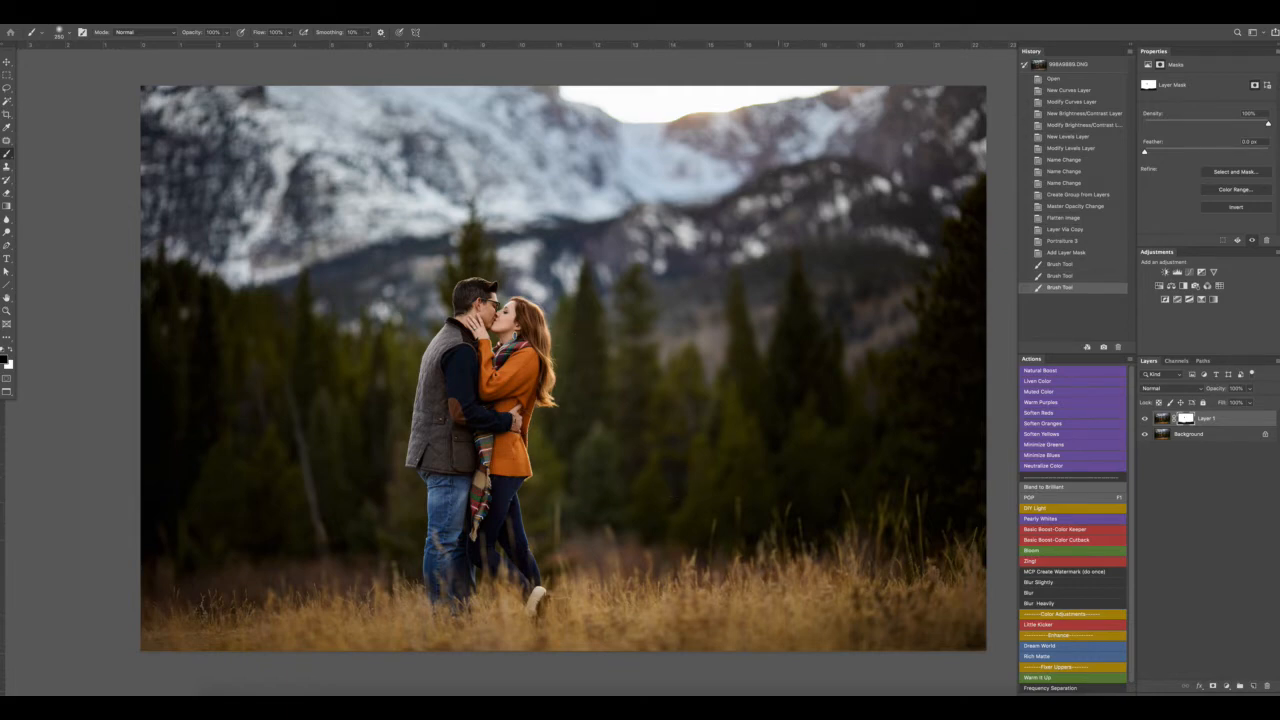
{"action": "left_click", "coordinate": [478, 440]}
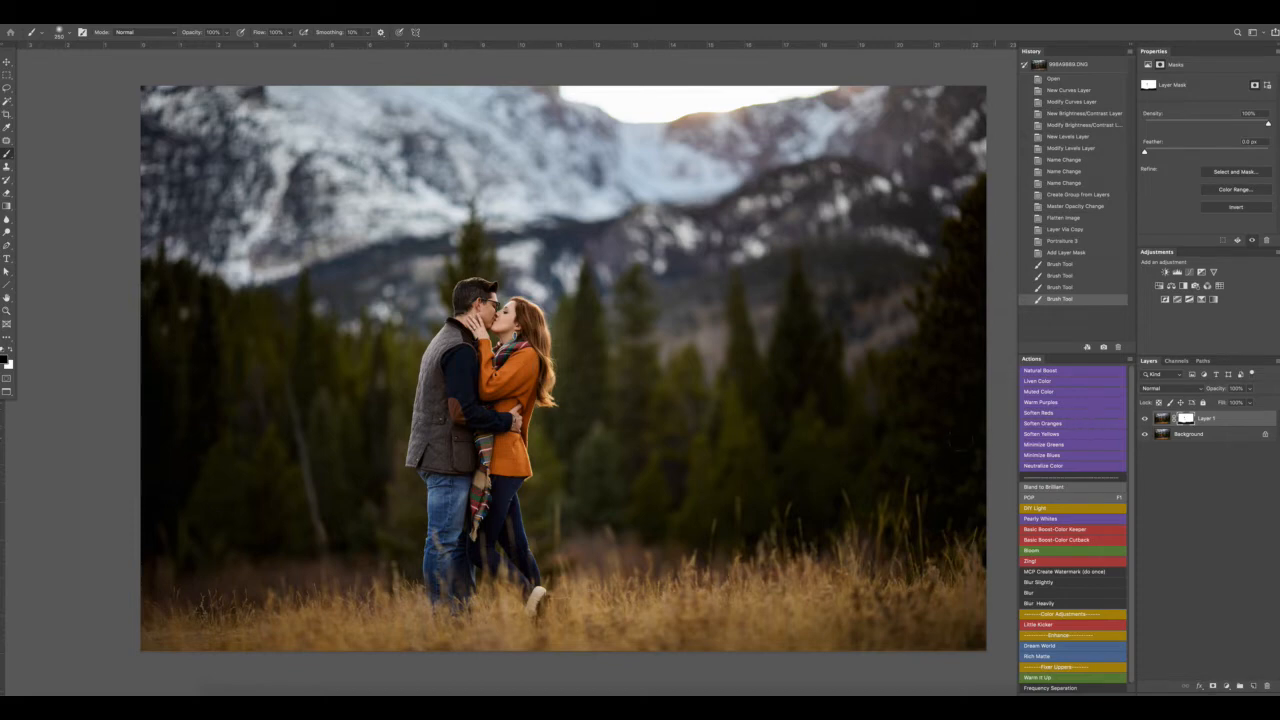
Flatten the image and sharpen it with Unsharp Mask, using the couple's faces as the preview area.
{"action": "left_click", "coordinate": [172, 14]}
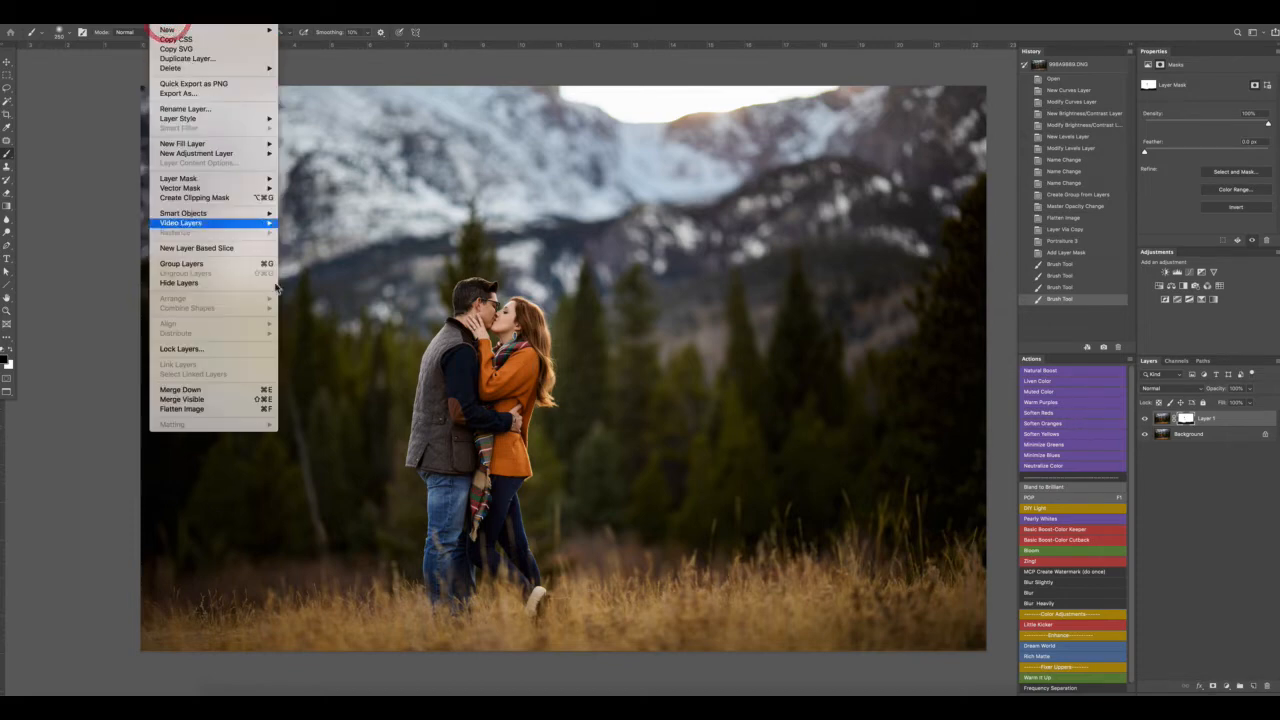
{"action": "left_click", "coordinate": [249, 410]}
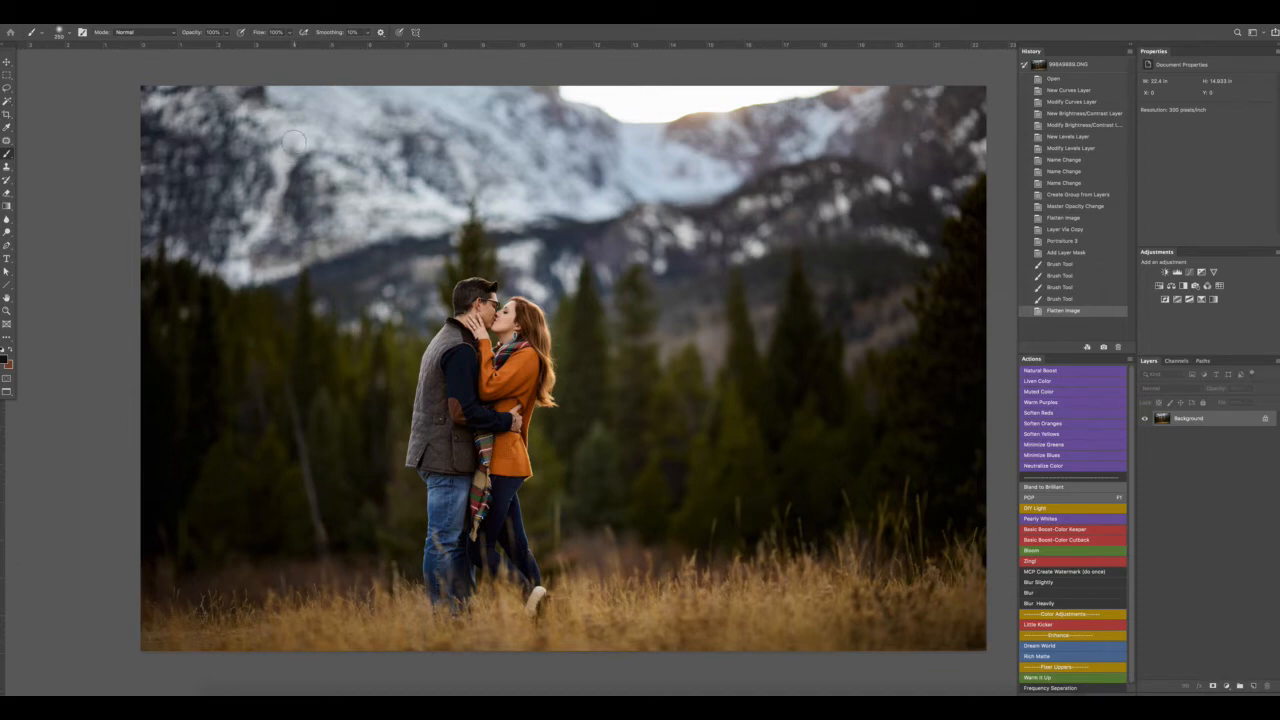
{"action": "left_click", "coordinate": [249, 24]}
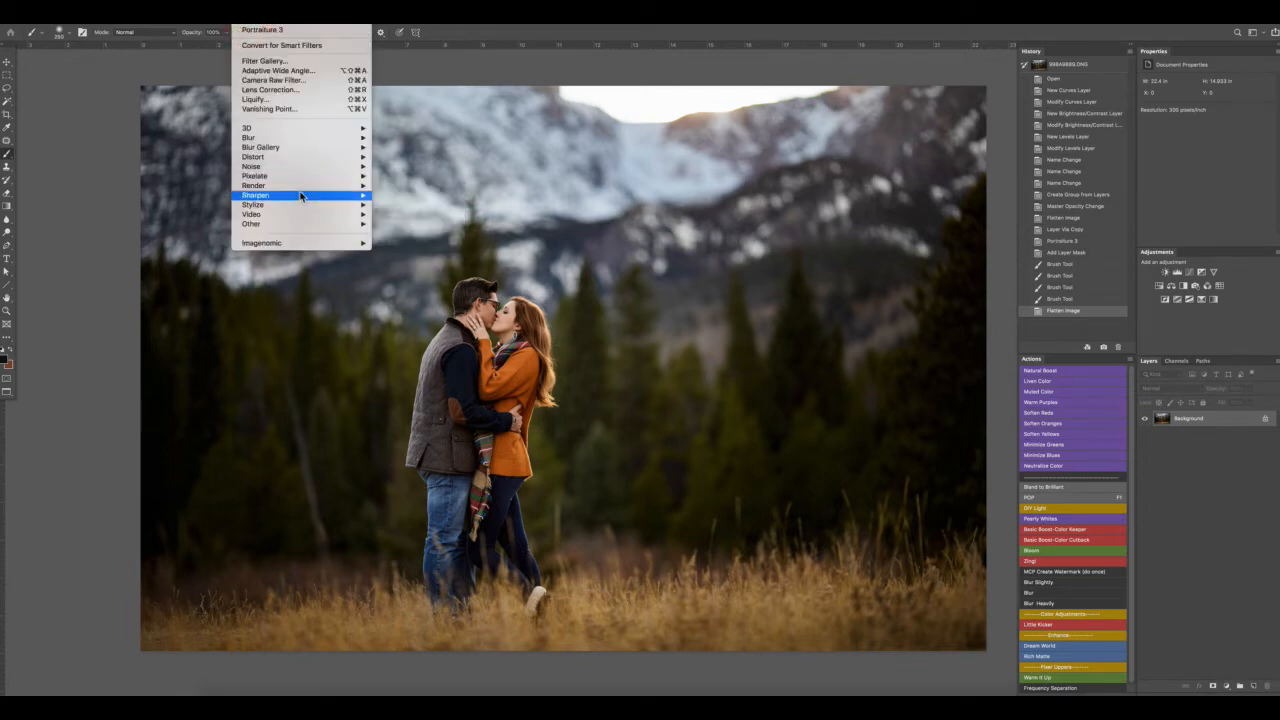
{"action": "mouse_move", "coordinate": [300, 196]}
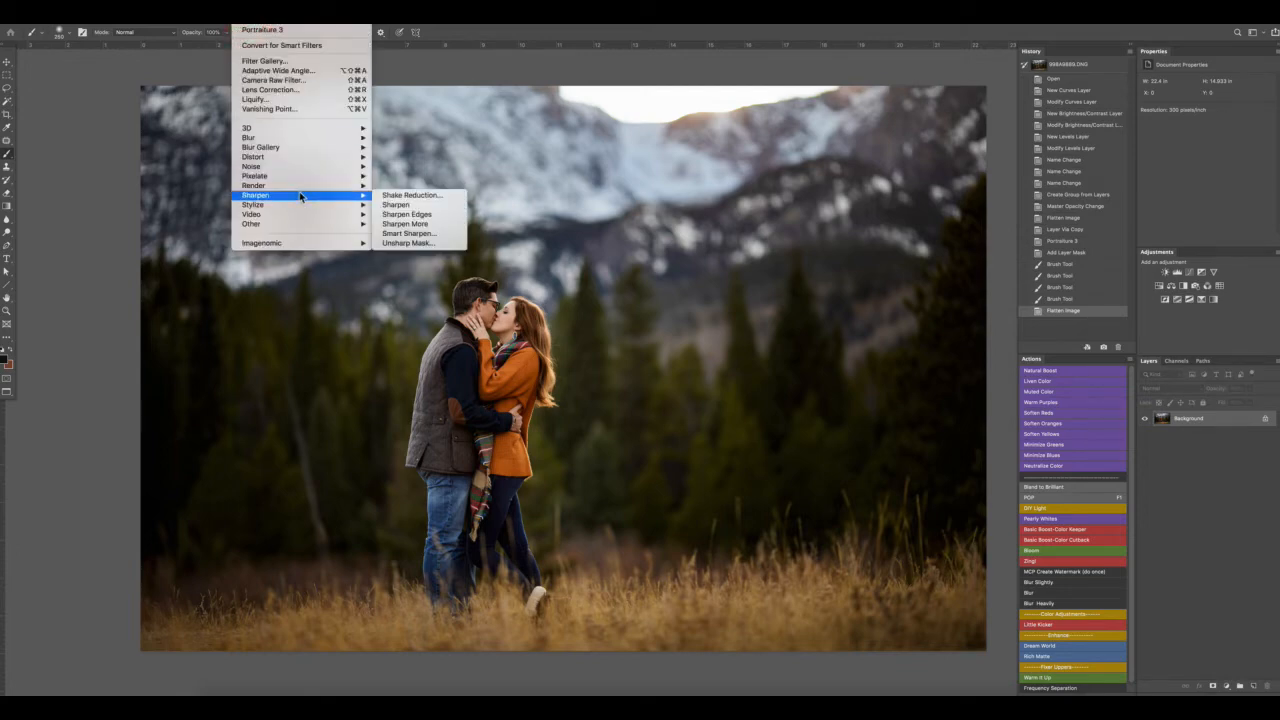
{"action": "left_click", "coordinate": [430, 243]}
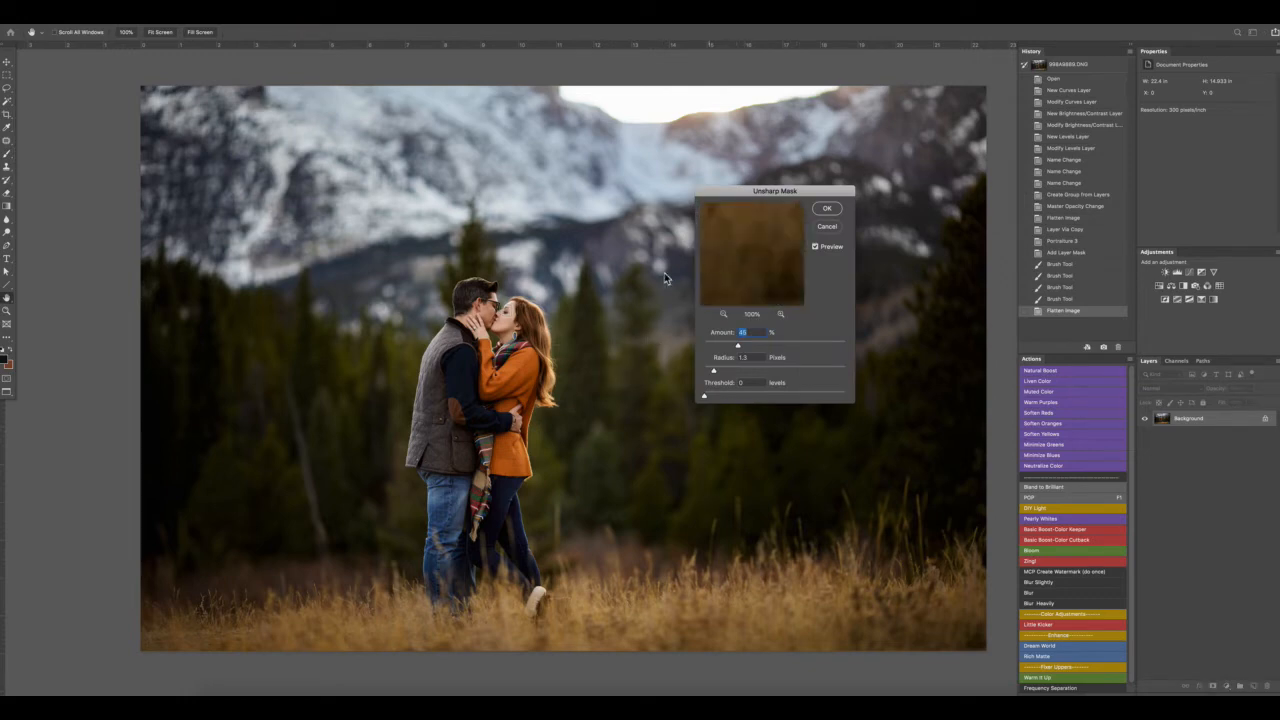
{"action": "left_click", "coordinate": [504, 312]}
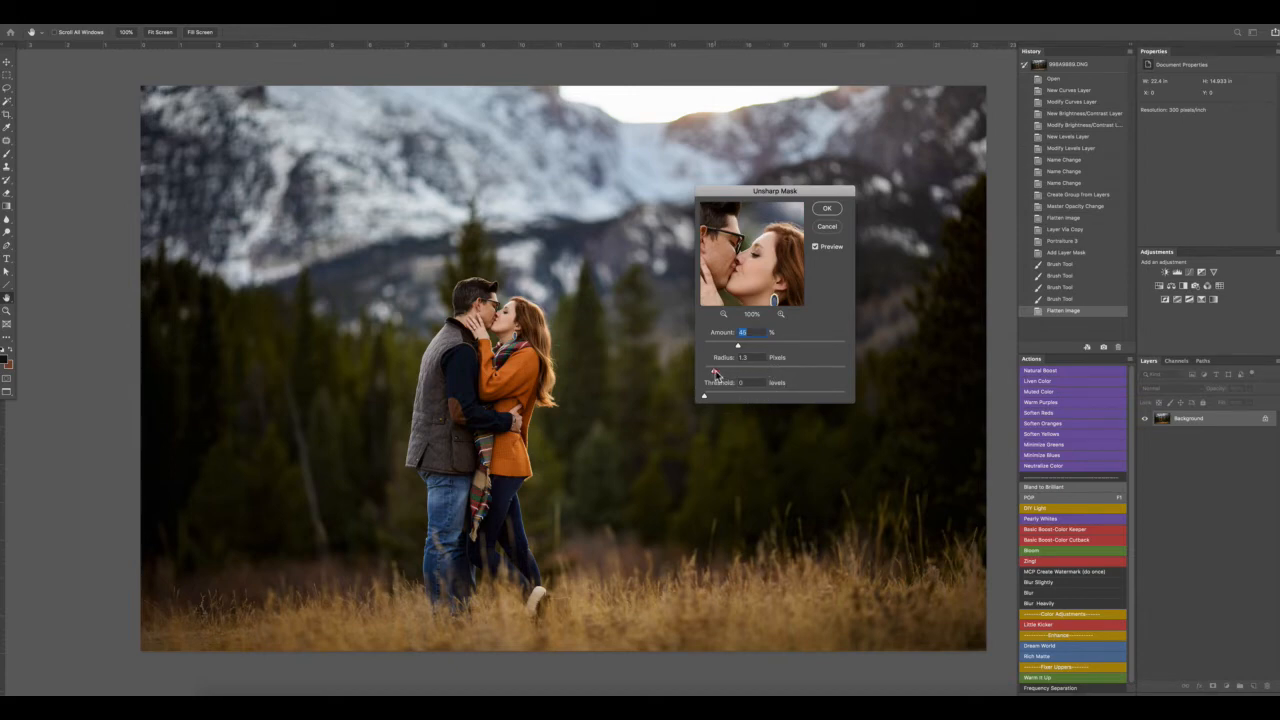
{"action": "left_click_drag", "start_coordinate": [715, 370], "coordinate": [742, 348]}
{"action": "left_click", "coordinate": [718, 372]}
{"action": "left_click", "coordinate": [827, 209]}
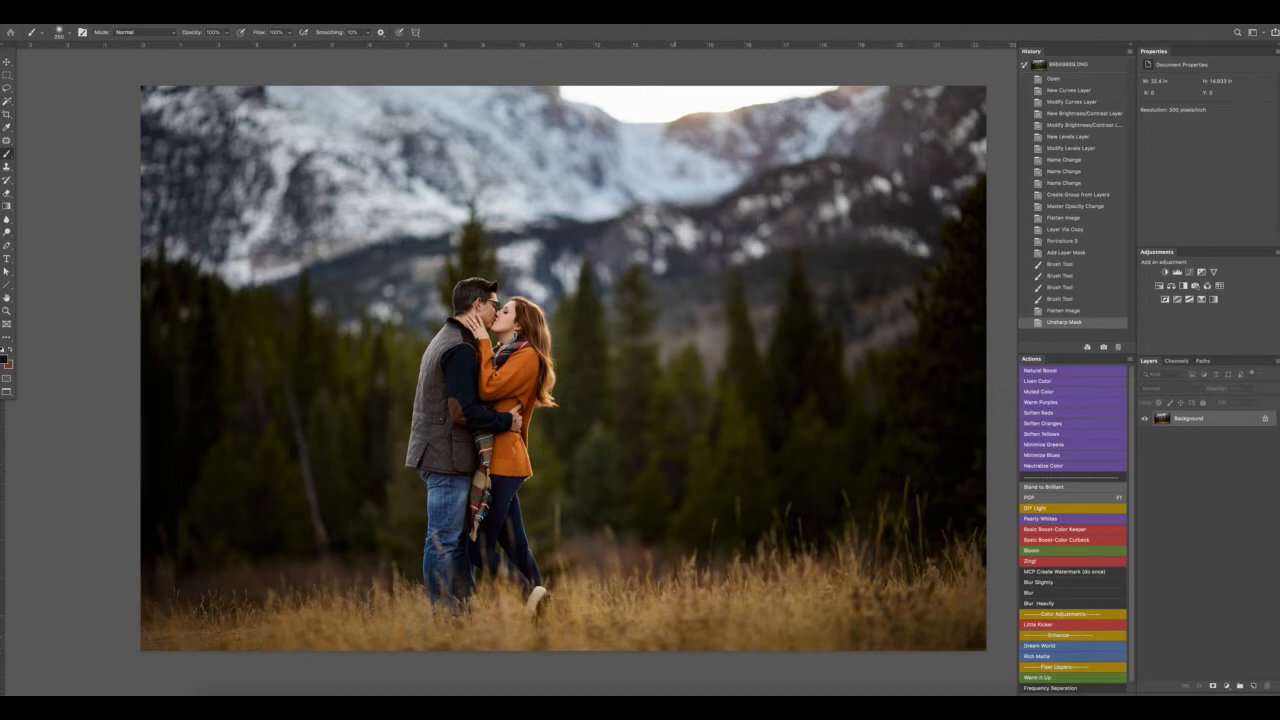
{"action": "left_click", "coordinate": [6, 141]}
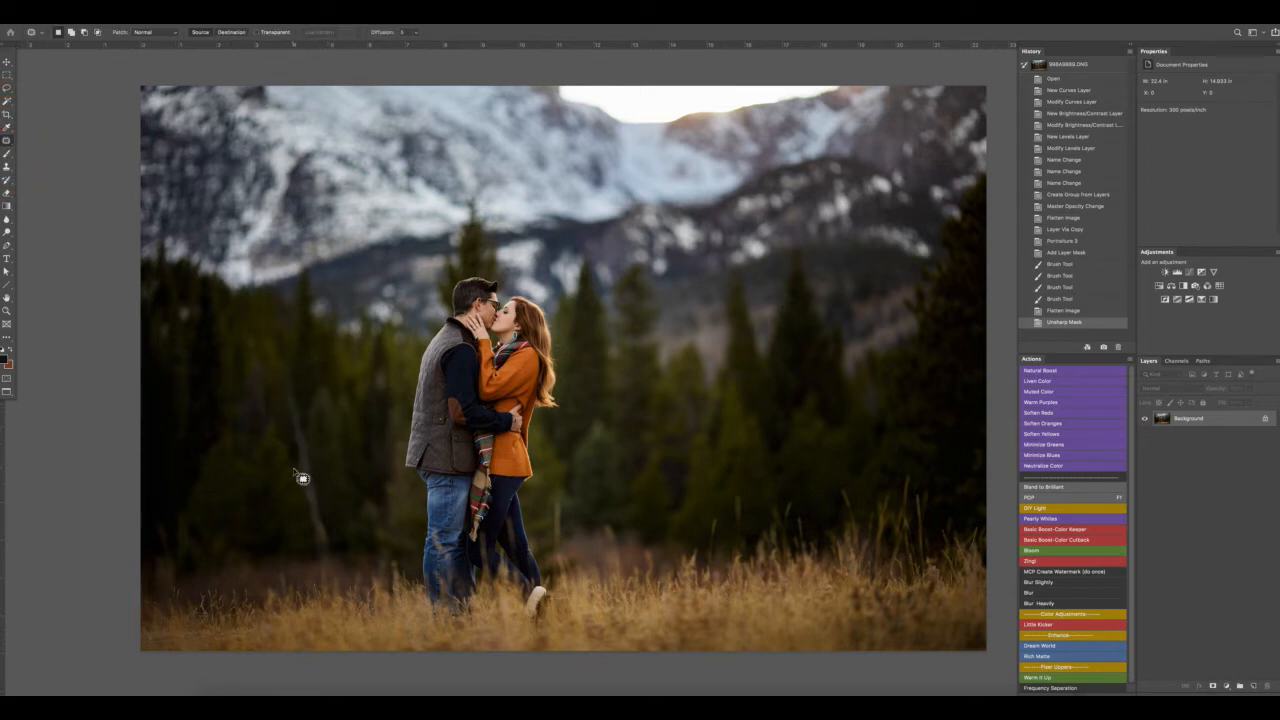
{"action": "left_click_drag", "start_coordinate": [286, 446], "coordinate": [284, 445]}
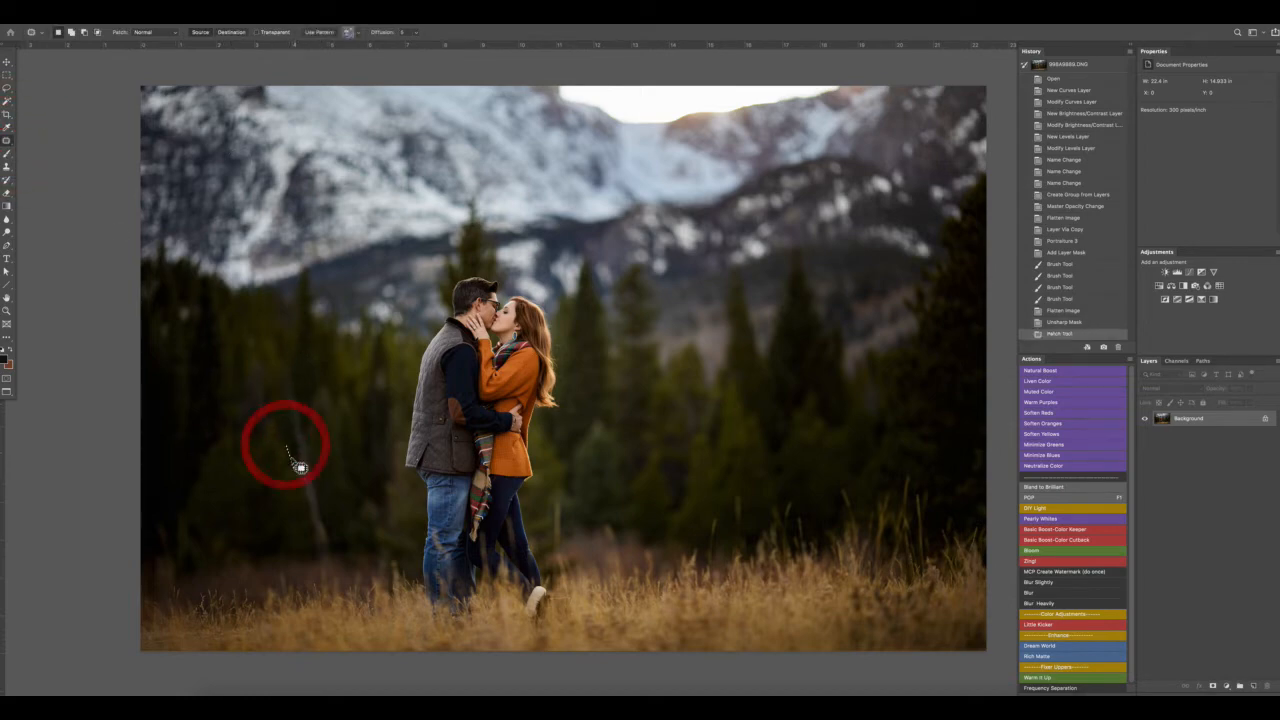
{"action": "left_click", "coordinate": [289, 456]}
Patch out the pale bare trunk in the trees beside the couple with clean forest texture, using the Patch tool, and deselect.
{"action": "left_click", "coordinate": [7, 142]}
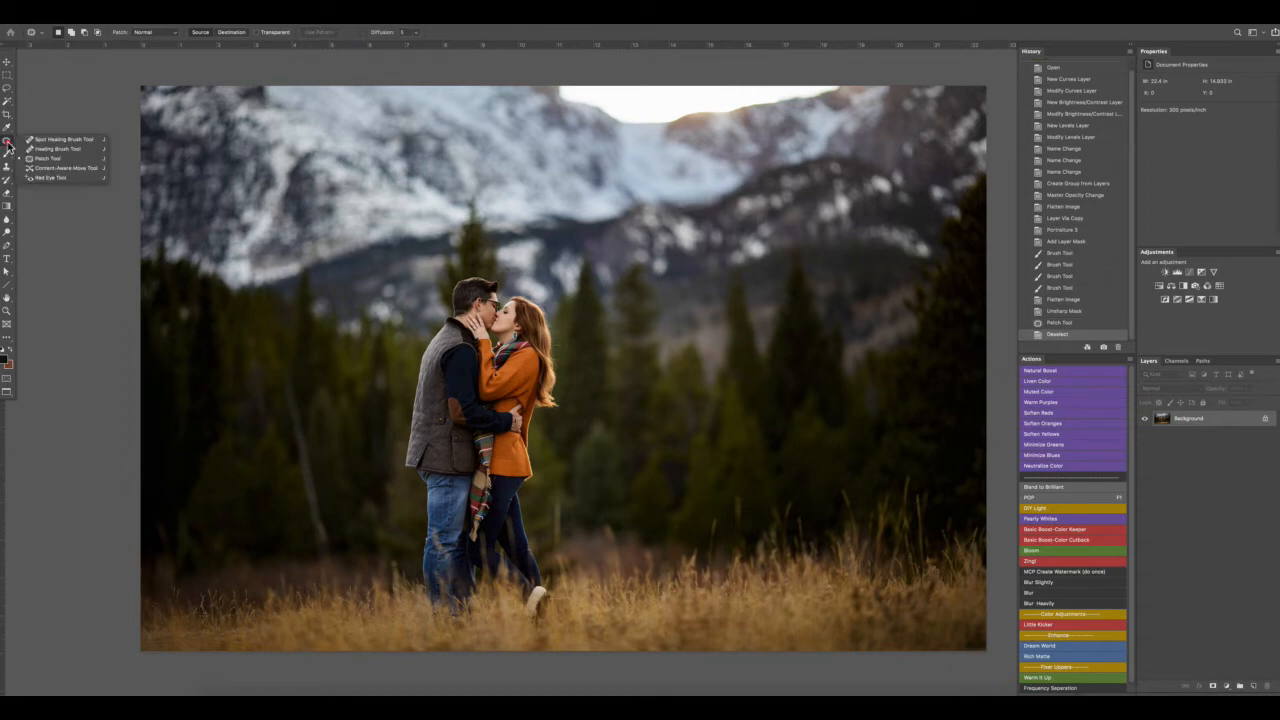
{"action": "left_click", "coordinate": [8, 143]}
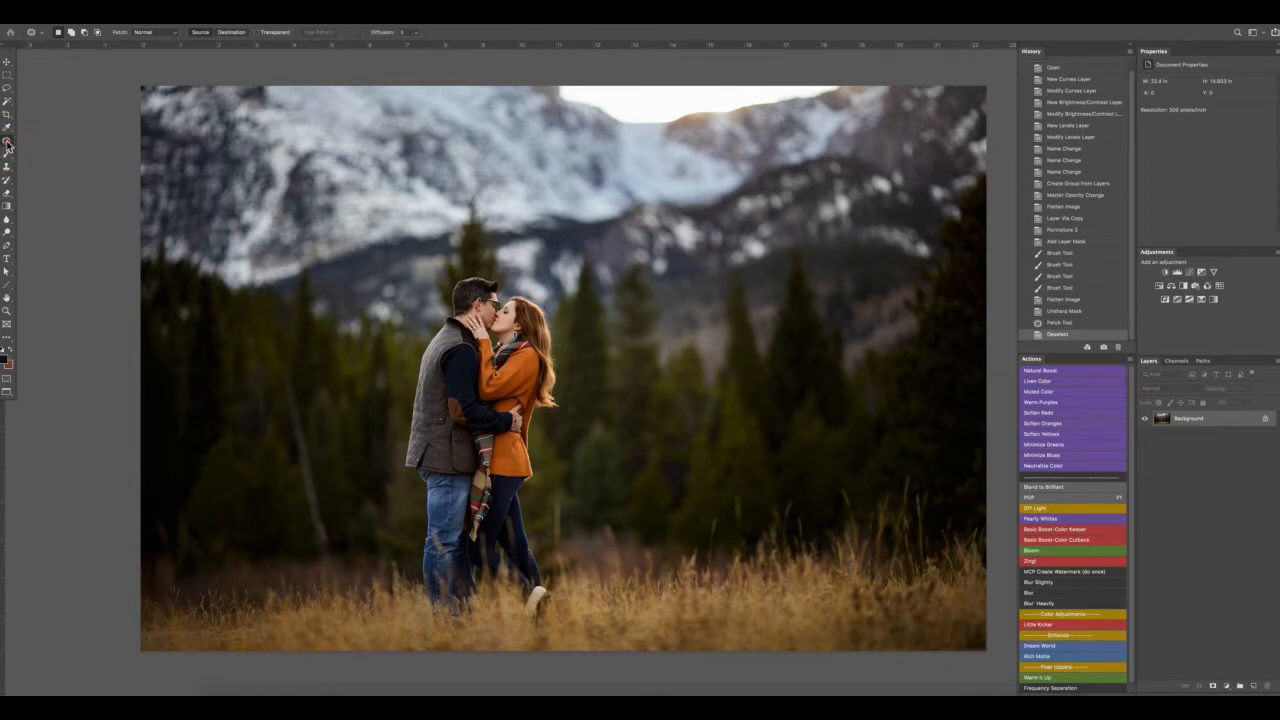
{"action": "left_click", "coordinate": [7, 143]}
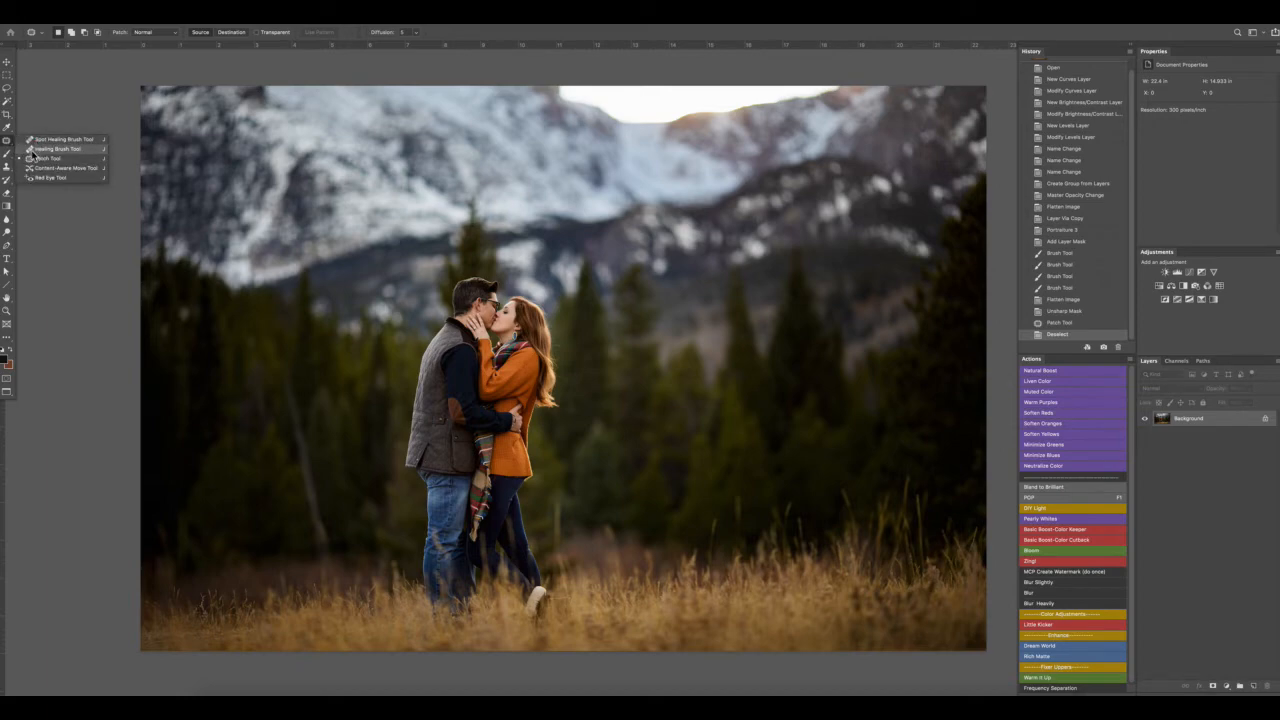
{"action": "left_click", "coordinate": [32, 160]}
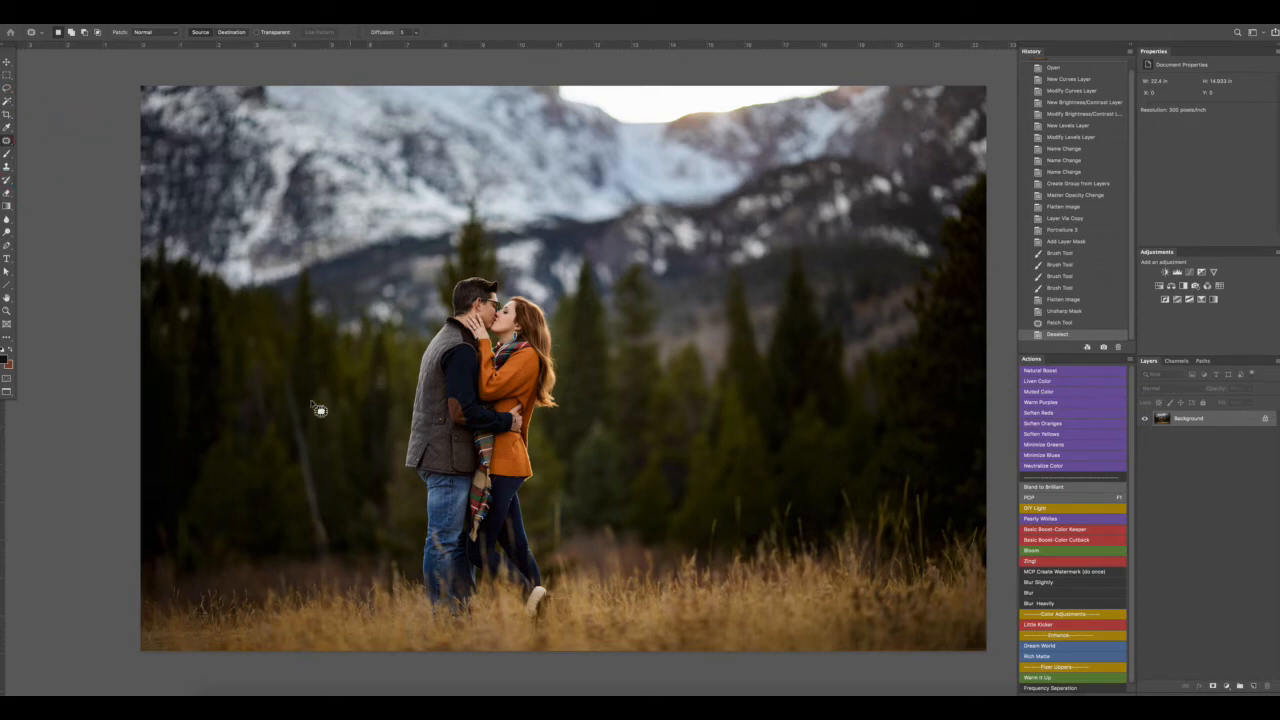
{"action": "left_click_drag", "start_coordinate": [297, 370], "coordinate": [340, 568]}
{"action": "left_click_drag", "start_coordinate": [308, 511], "coordinate": [290, 400]}
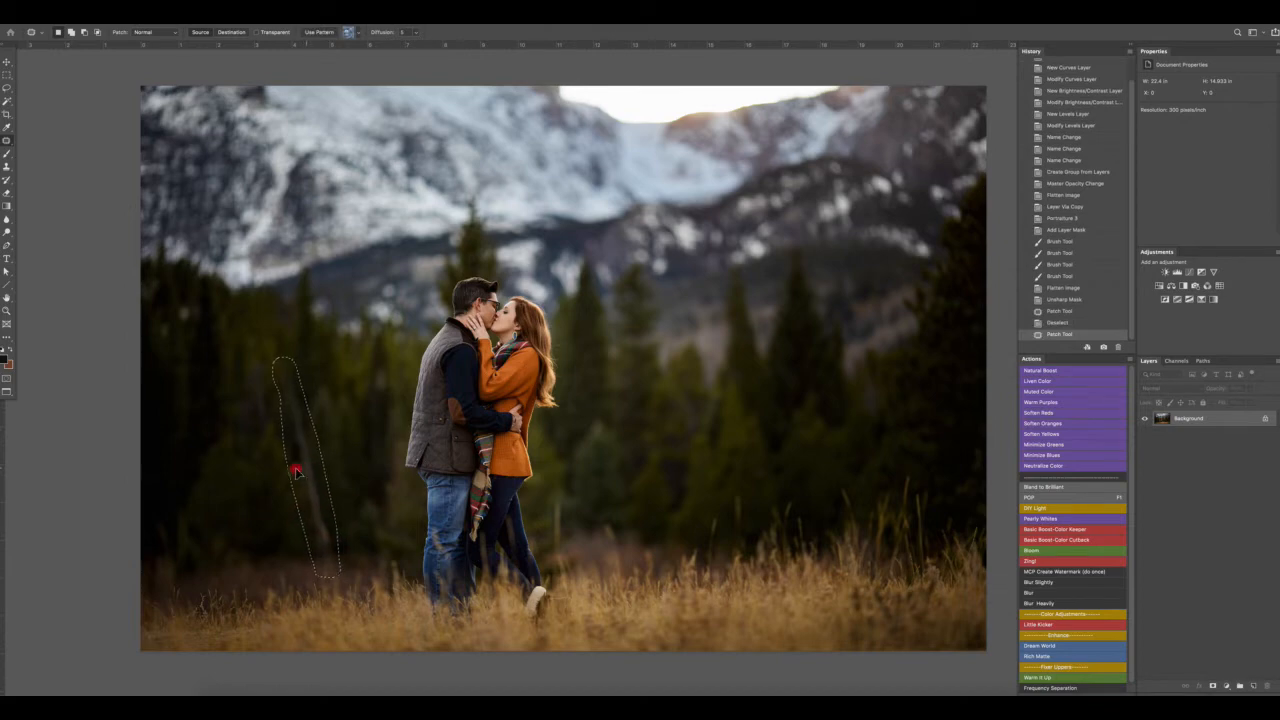
{"action": "left_click_drag", "start_coordinate": [296, 470], "coordinate": [268, 460]}
{"action": "left_click", "coordinate": [263, 451]}
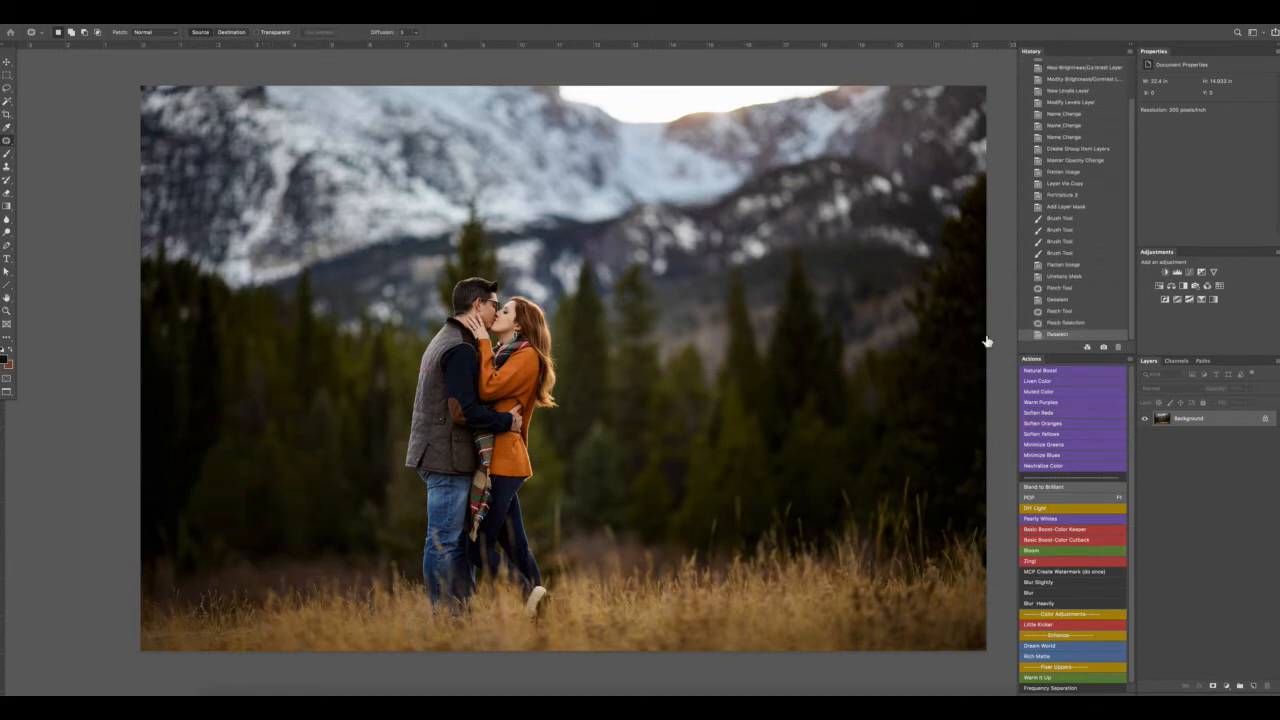
{"action": "key", "text": "super+minus"}
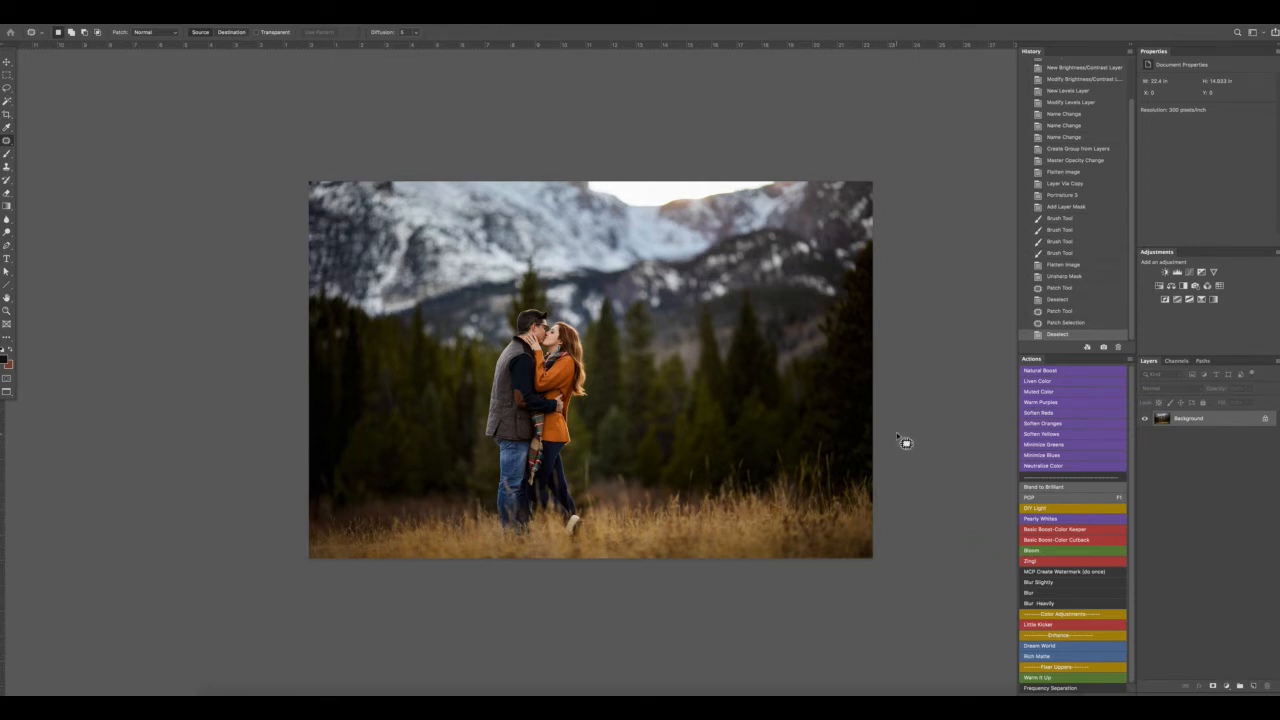
{"action": "key", "text": "super"}
{"action": "left_click", "coordinate": [1068, 20]}
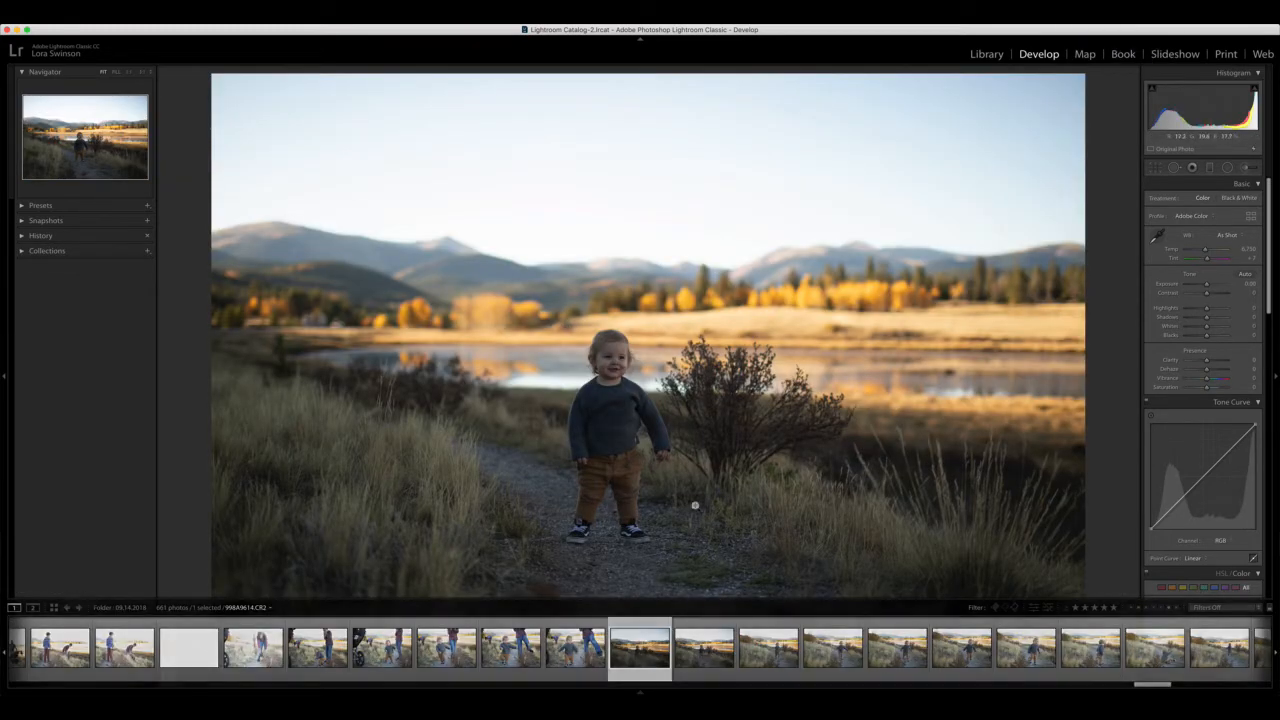
Hide the filmstrip to give the toddler photo more room in Lightroom's Develop module.
{"action": "key", "text": "F6"}
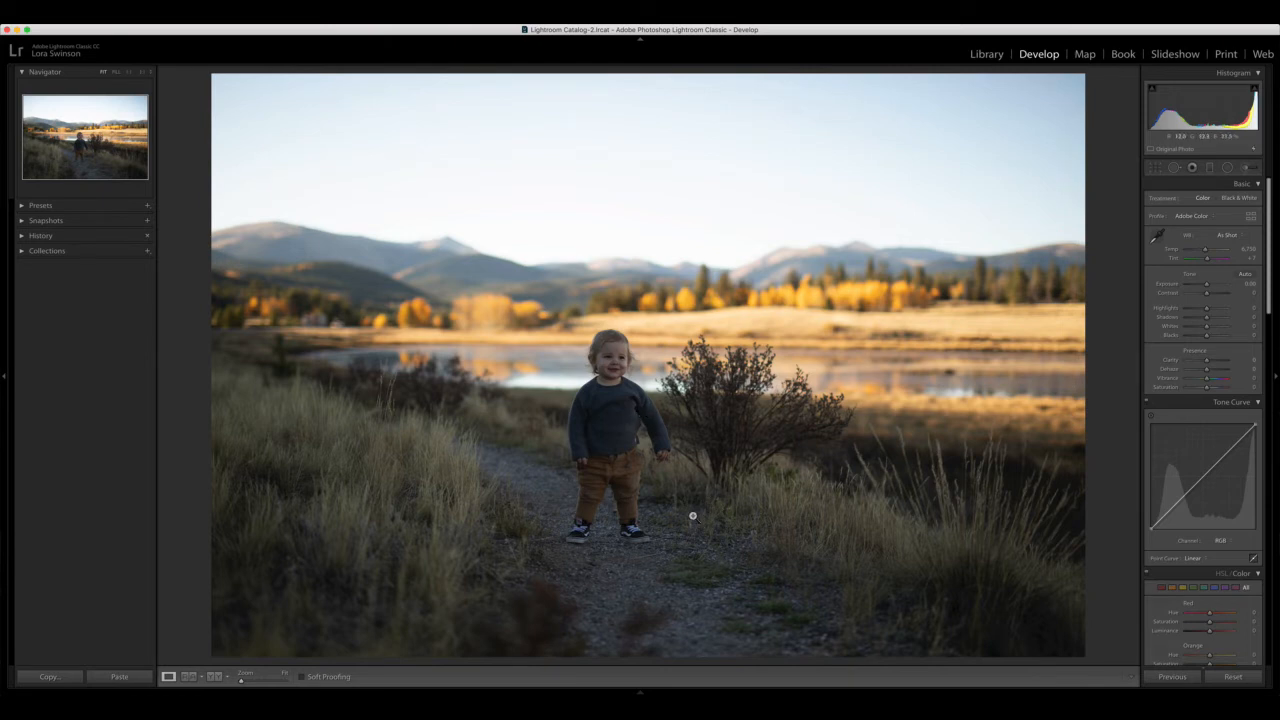
{"action": "left_click", "coordinate": [1073, 23]}
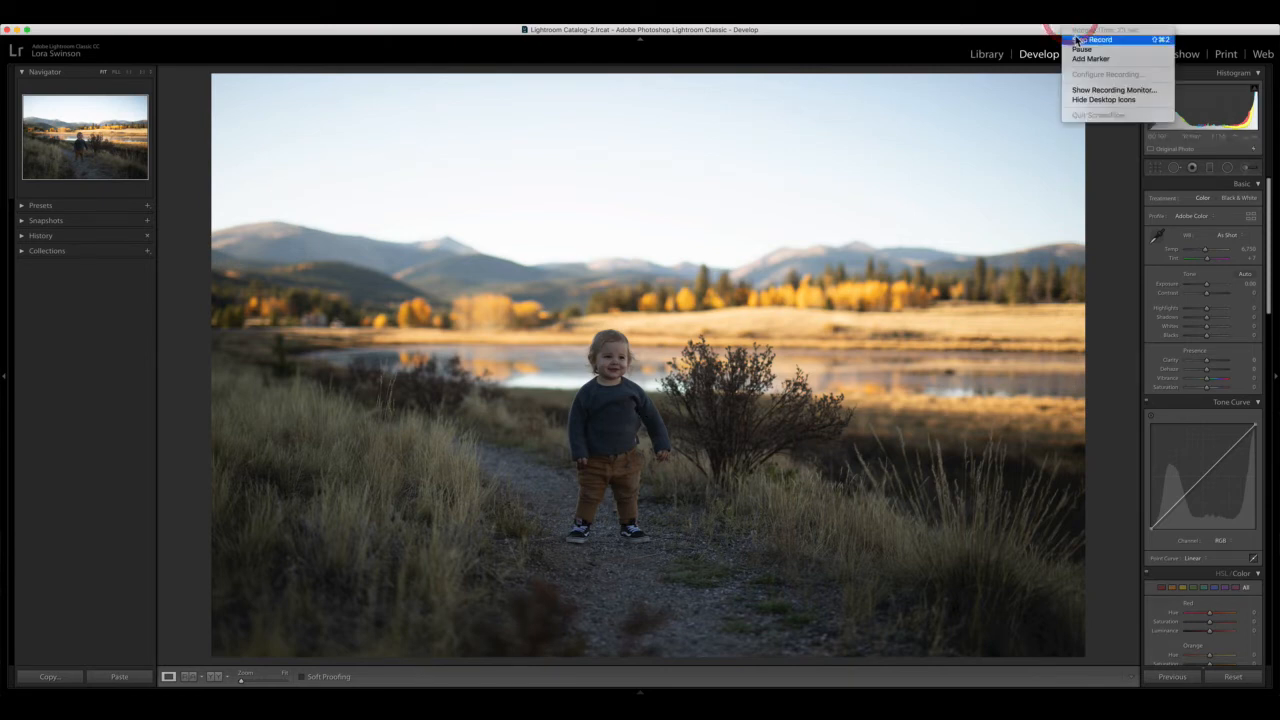
{"action": "left_click", "coordinate": [1076, 49]}
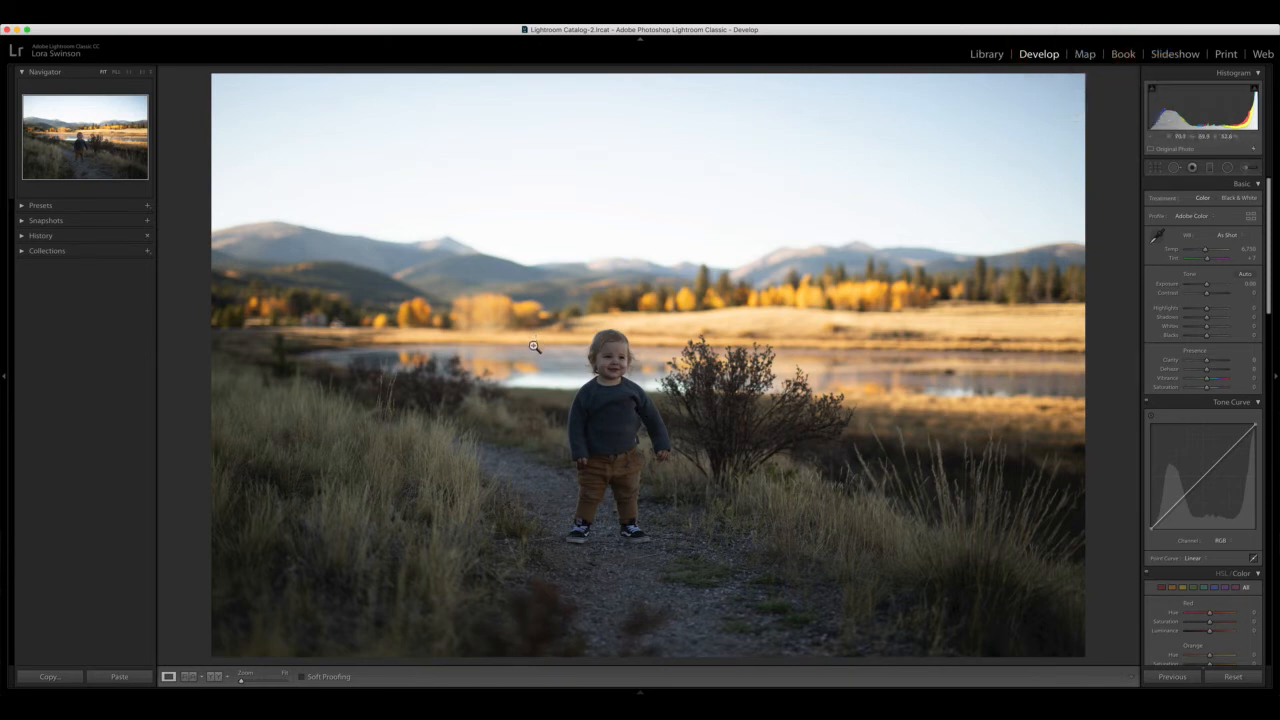
Show the develop presets and collapse the expanded groups, including 03-Summit, SMAL, SS Presets and VSCO Film 05 - Canon.
{"action": "left_click", "coordinate": [22, 207]}
{"action": "left_click", "coordinate": [31, 231]}
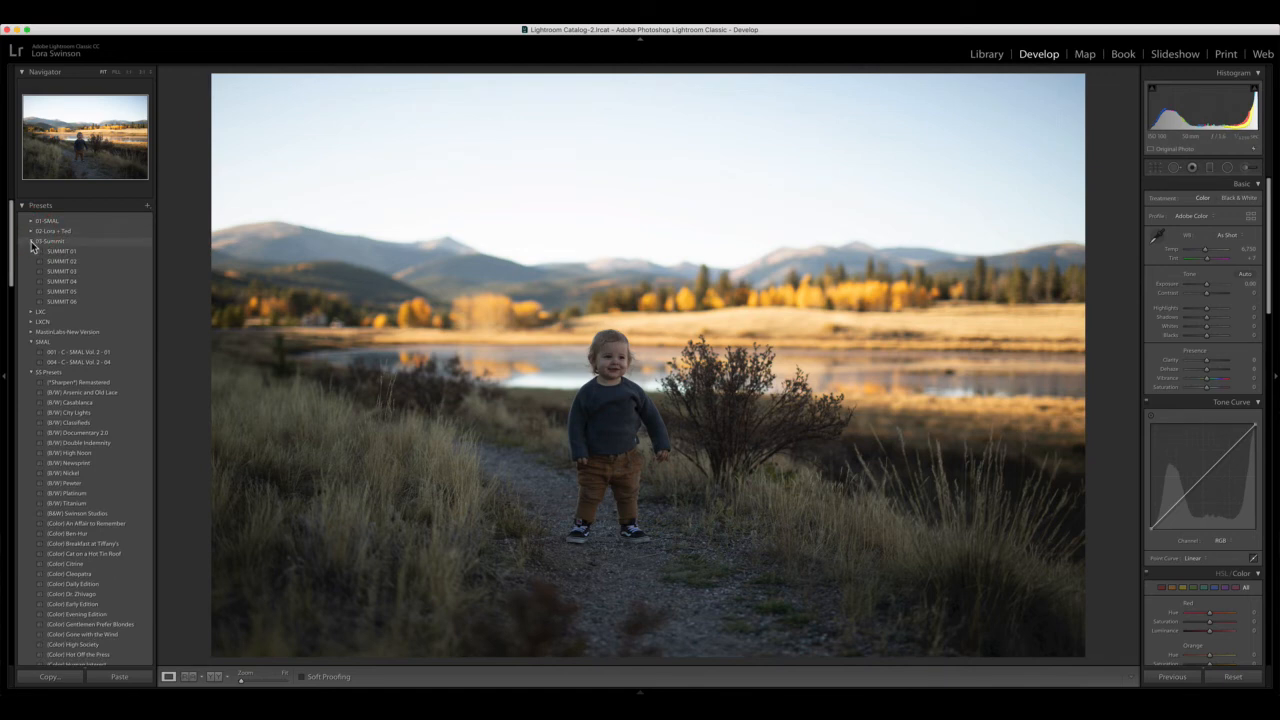
{"action": "left_click", "coordinate": [31, 241]}
{"action": "left_click", "coordinate": [31, 311]}
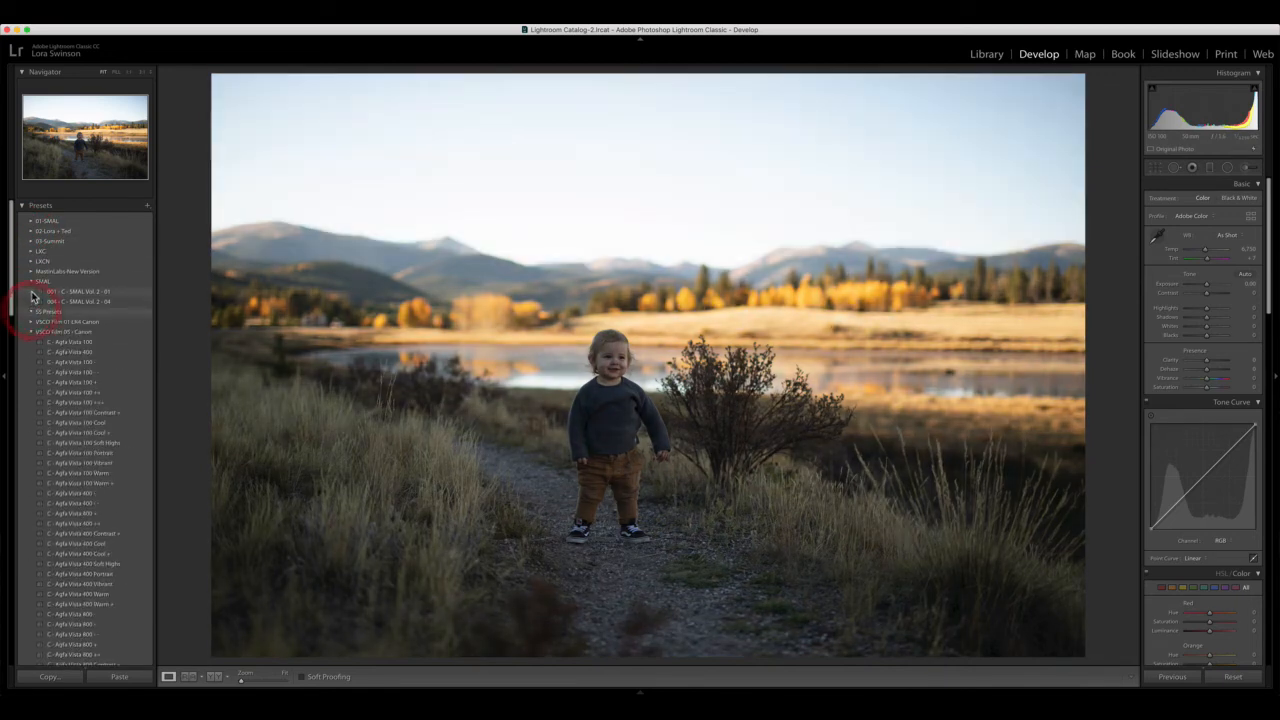
{"action": "left_click", "coordinate": [31, 281]}
{"action": "left_click", "coordinate": [31, 311]}
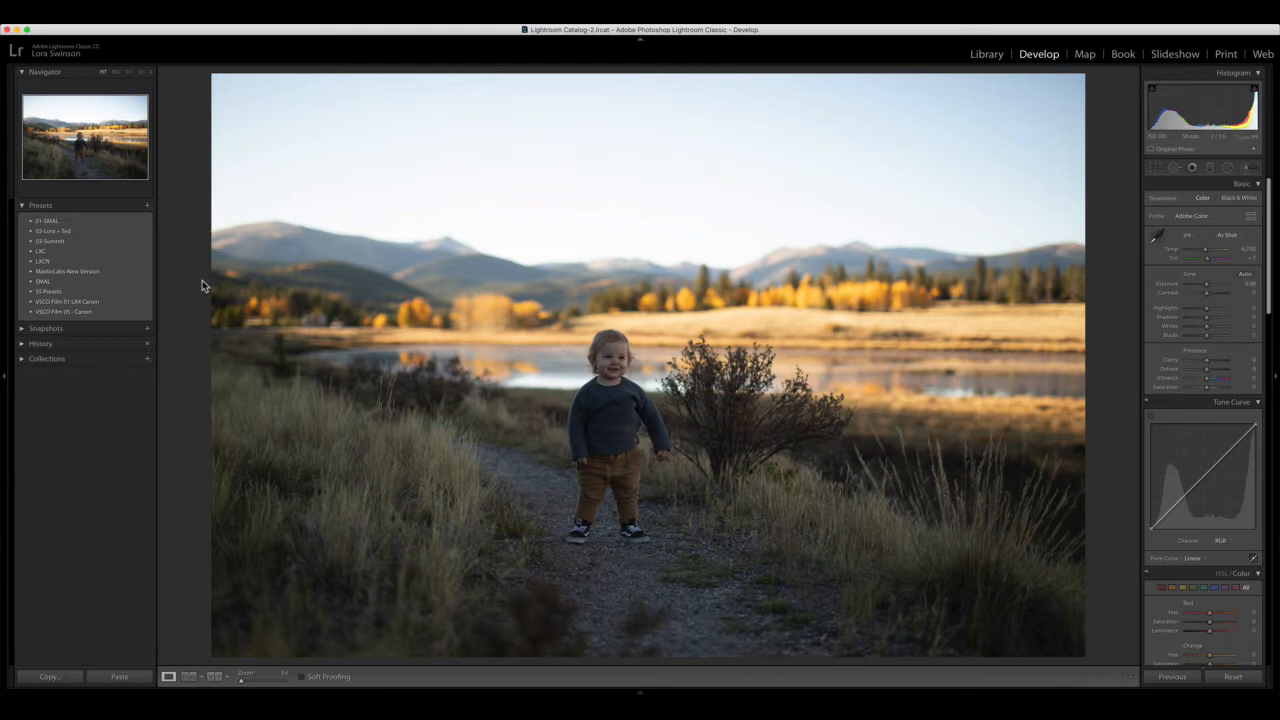
Expand the 03-Summit and SMAL preset groups, and look through the presets in the 01-SMAL group.
{"action": "left_click", "coordinate": [31, 241]}
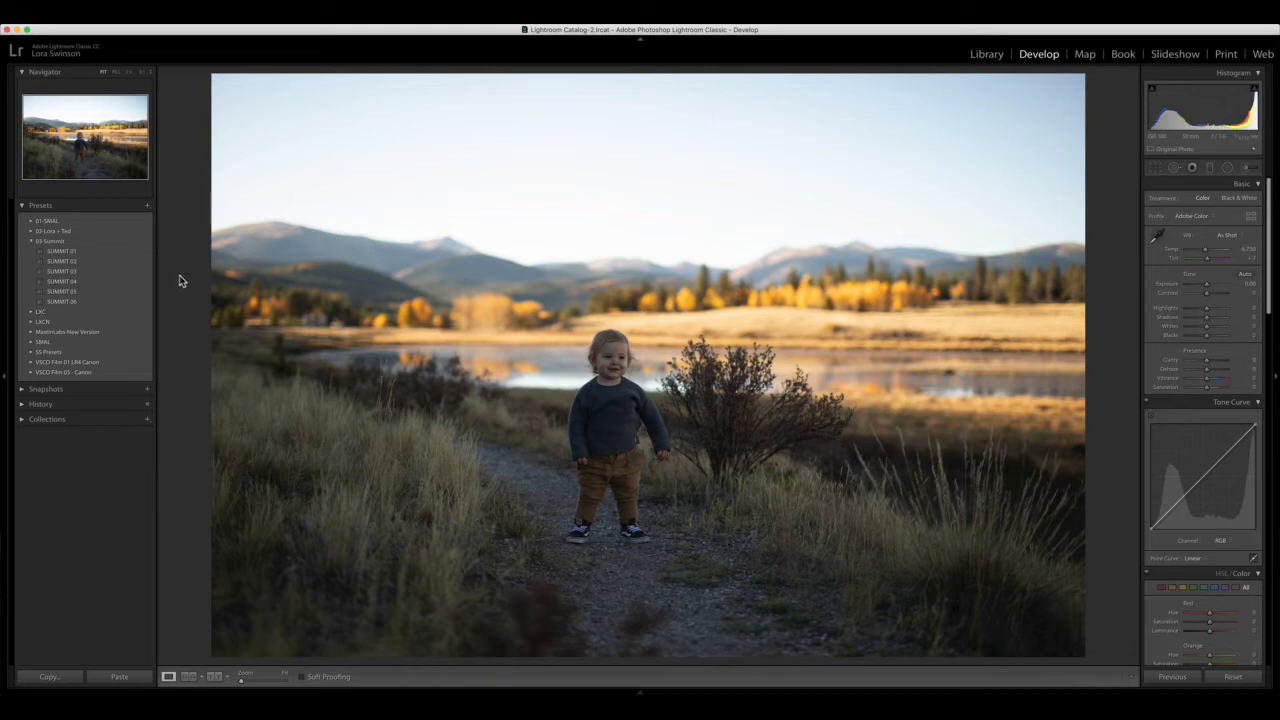
{"action": "left_click", "coordinate": [30, 222]}
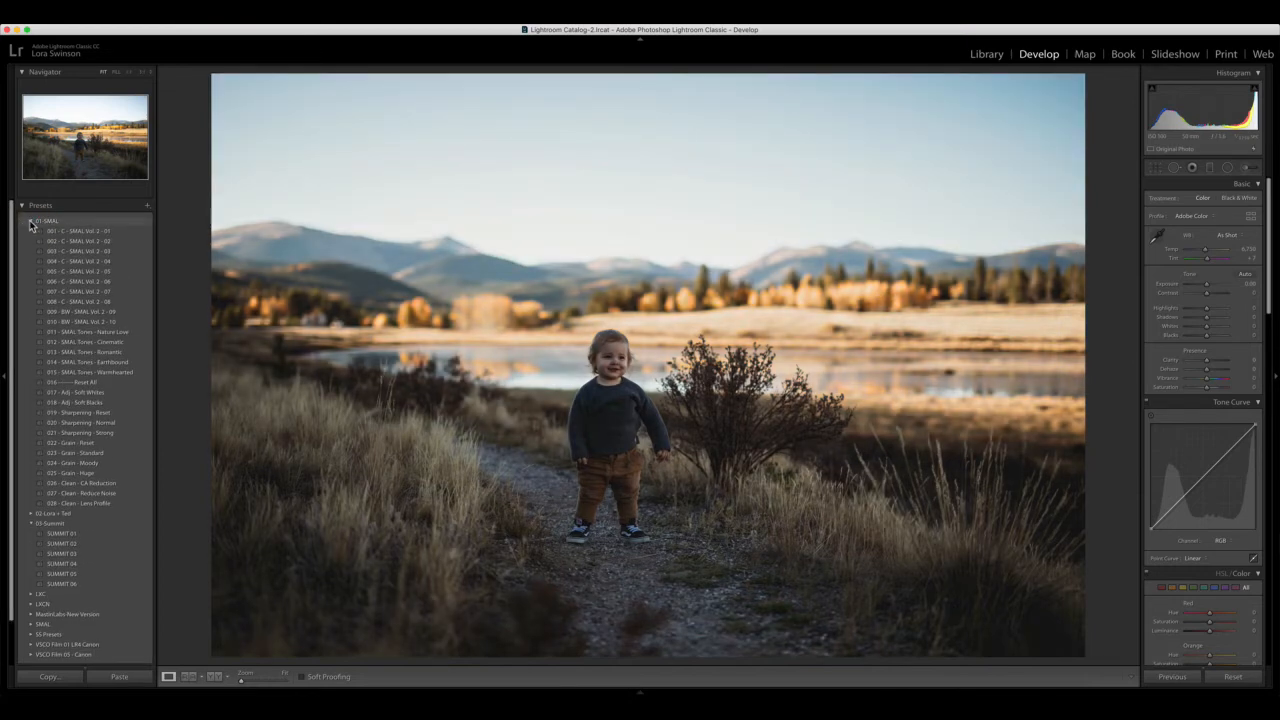
{"action": "left_click", "coordinate": [31, 222]}
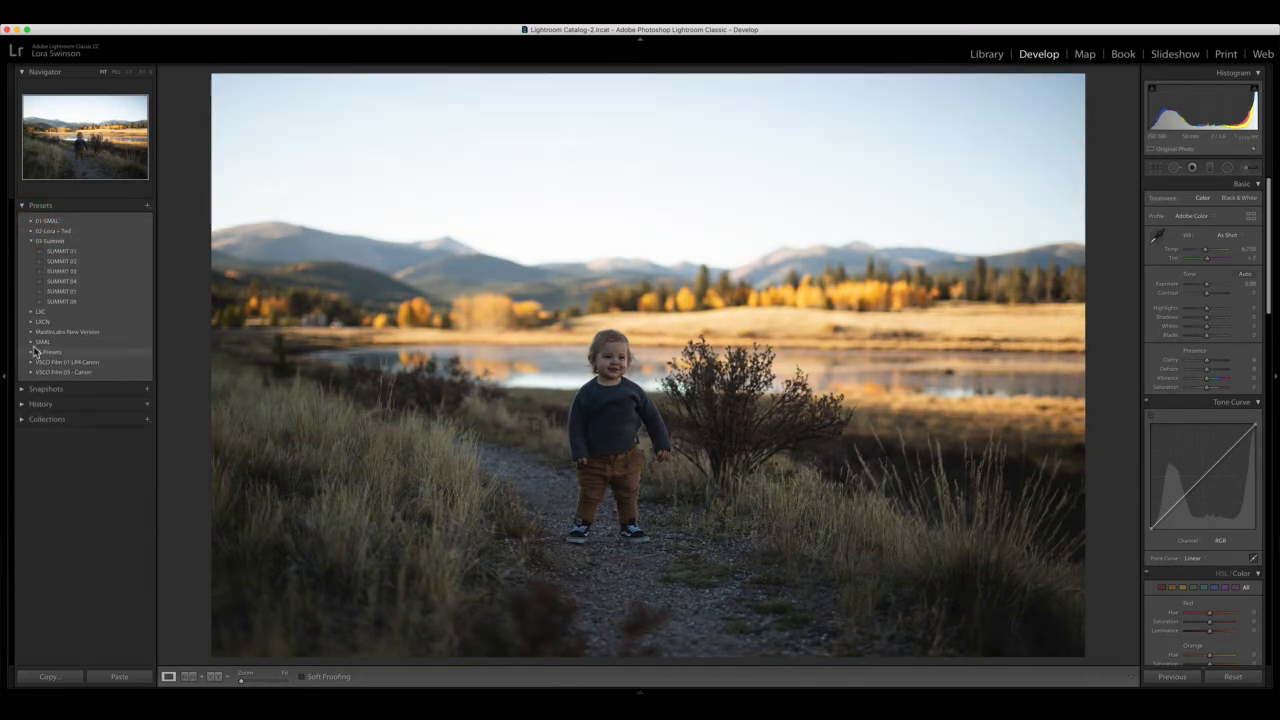
{"action": "left_click", "coordinate": [30, 343]}
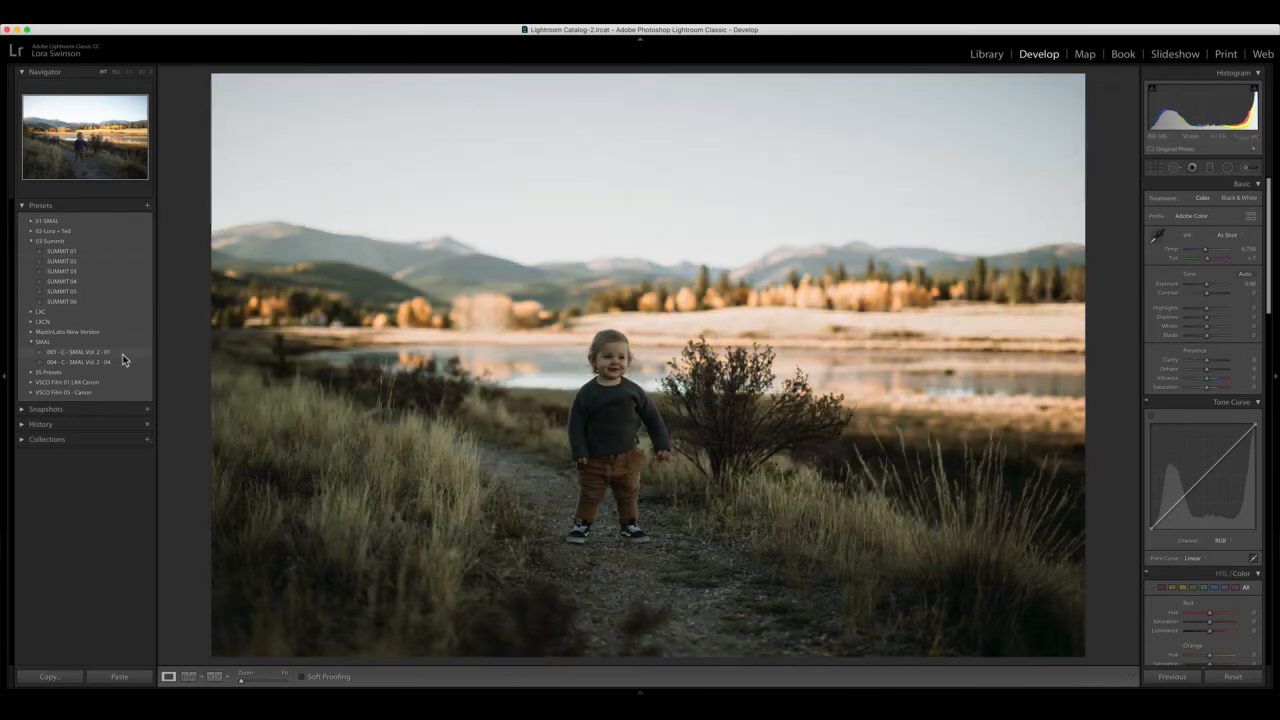
Preview the 001 - C - SMAL Vol. 2 - 01 preset and examine its management options, including Update with Current Settings.
{"action": "left_click", "coordinate": [120, 352]}
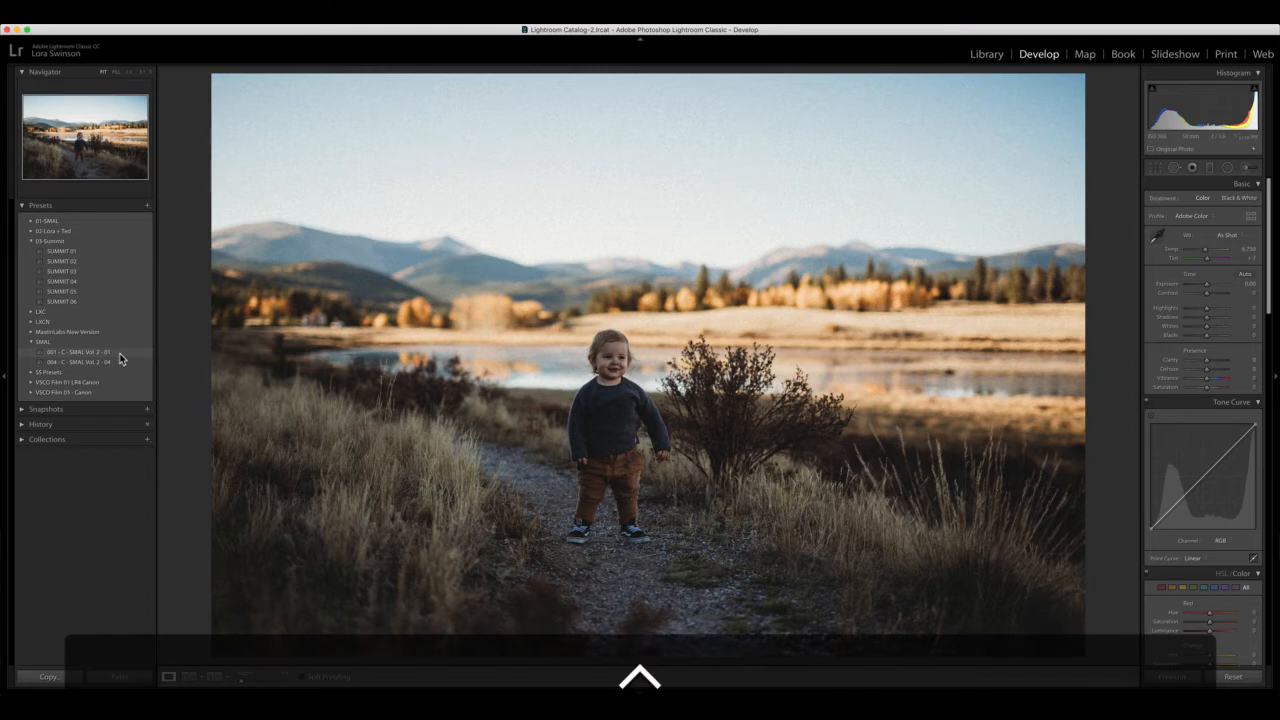
{"action": "left_click", "coordinate": [120, 355], "text": "ctrl"}
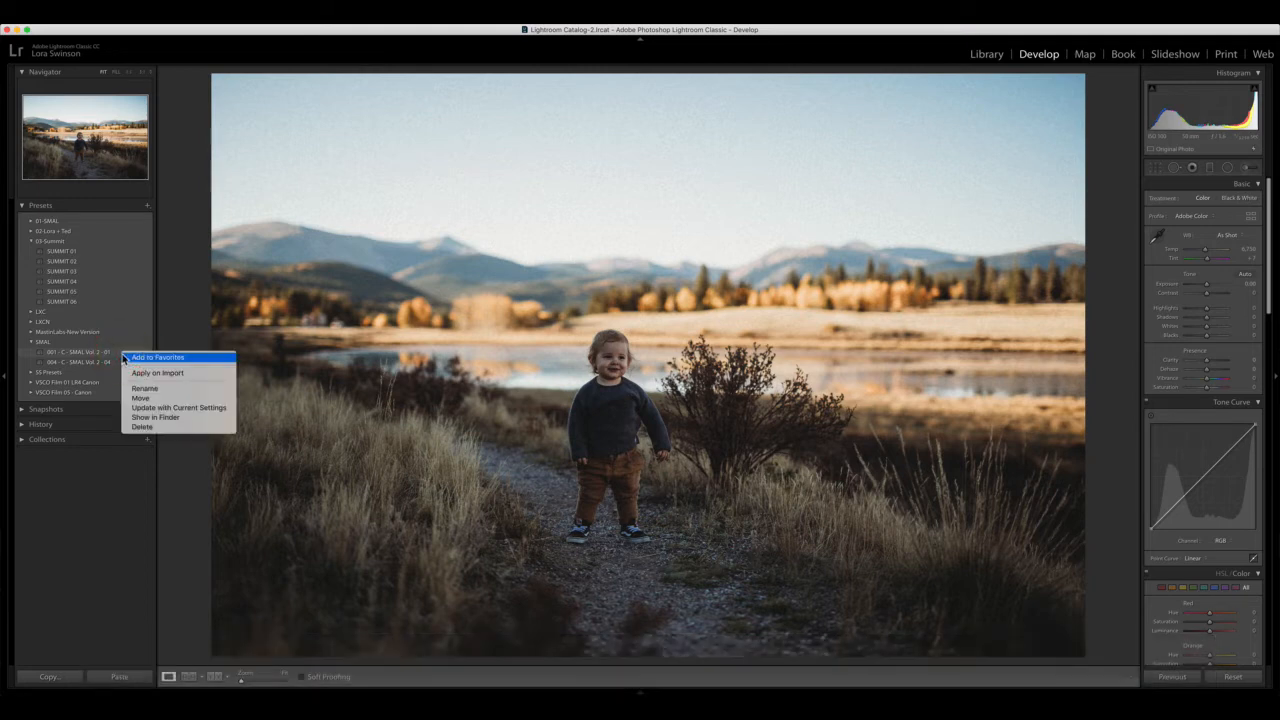
{"action": "left_click", "coordinate": [199, 408]}
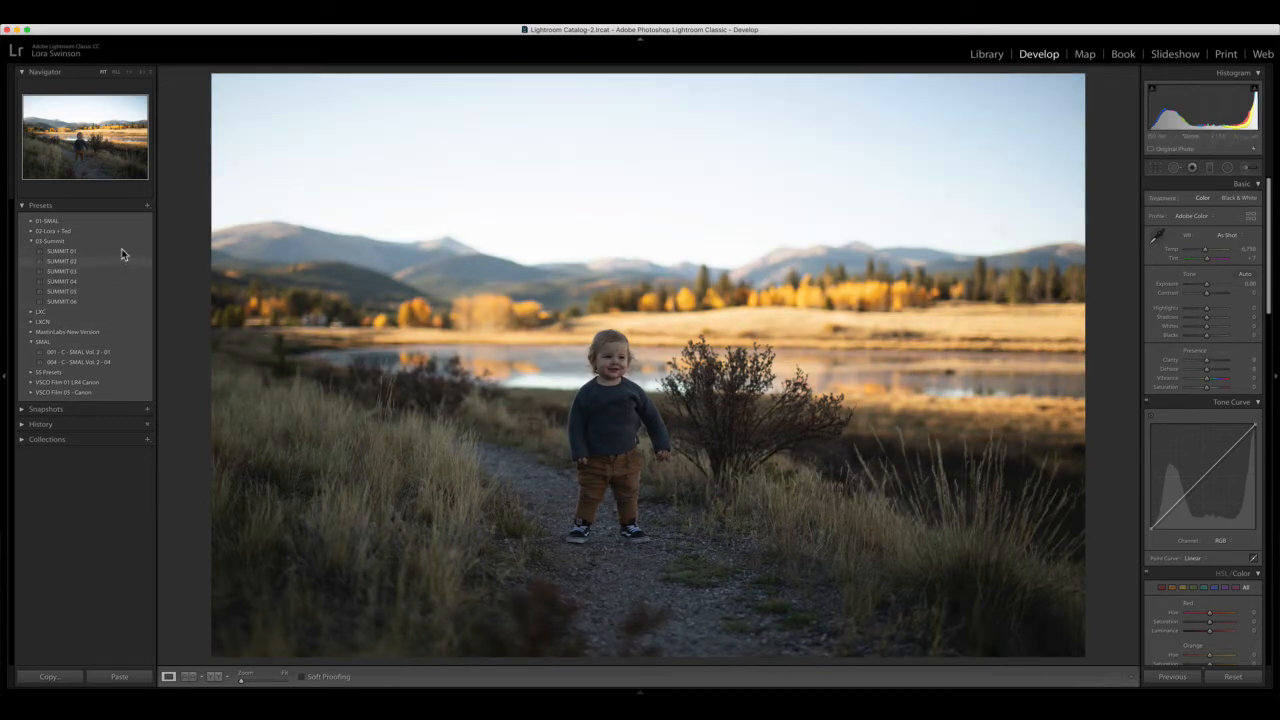
Expand the 01-SMAL group, try 001 - C - SMAL Vol. 2 - 01 from the SMAL group, and apply 004 - C - SMAL Vol. 2 - 04 instead.
{"action": "left_click", "coordinate": [31, 221]}
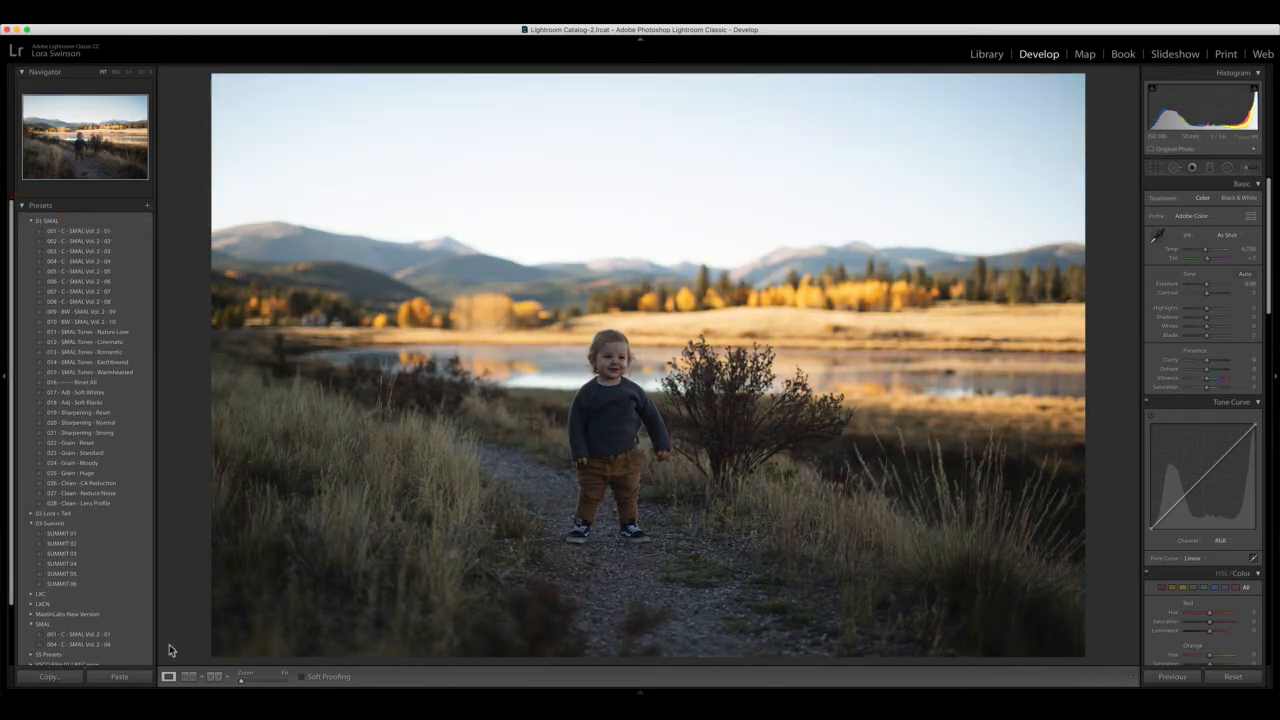
{"action": "left_click", "coordinate": [139, 637]}
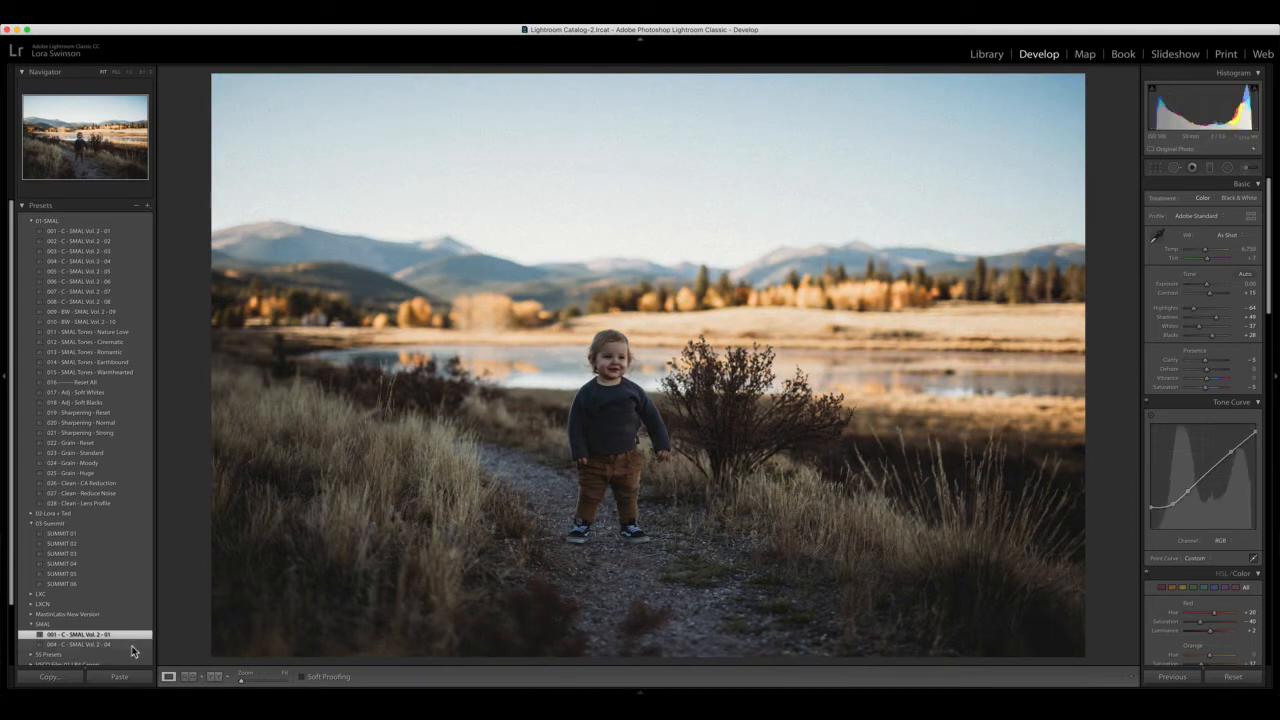
{"action": "left_click", "coordinate": [136, 646]}
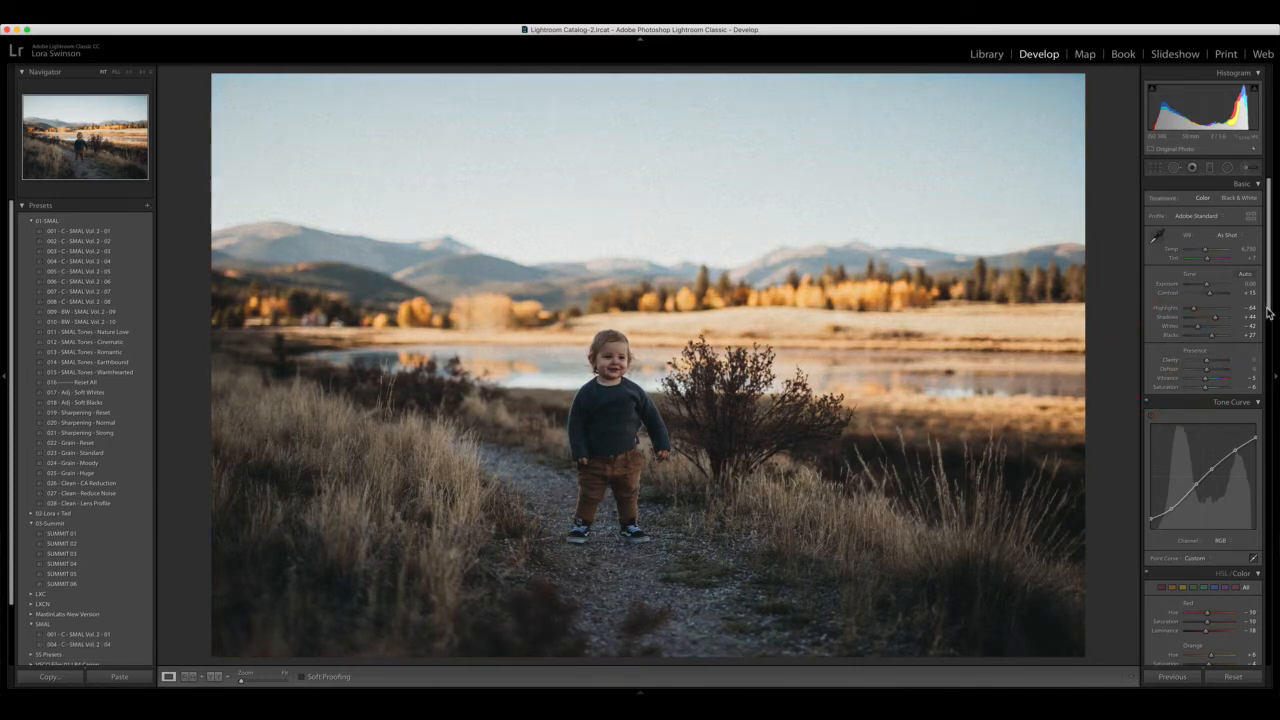
Reset the grain amount in the toddler photo's effects settings to 0.
{"action": "scroll", "coordinate": [1272, 316], "scroll_direction": "down", "scroll_amount": 1}
{"action": "scroll", "coordinate": [1272, 316], "scroll_direction": "down", "scroll_amount": 15}
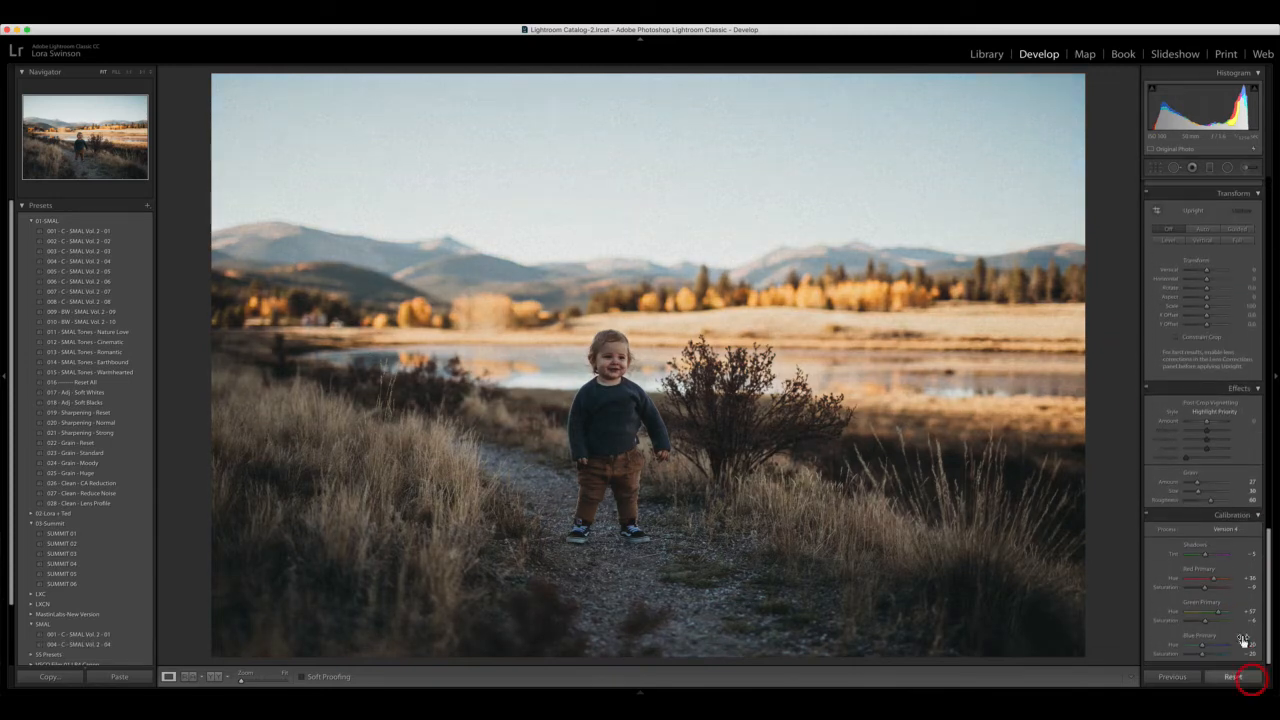
{"action": "double_click", "coordinate": [1167, 489]}
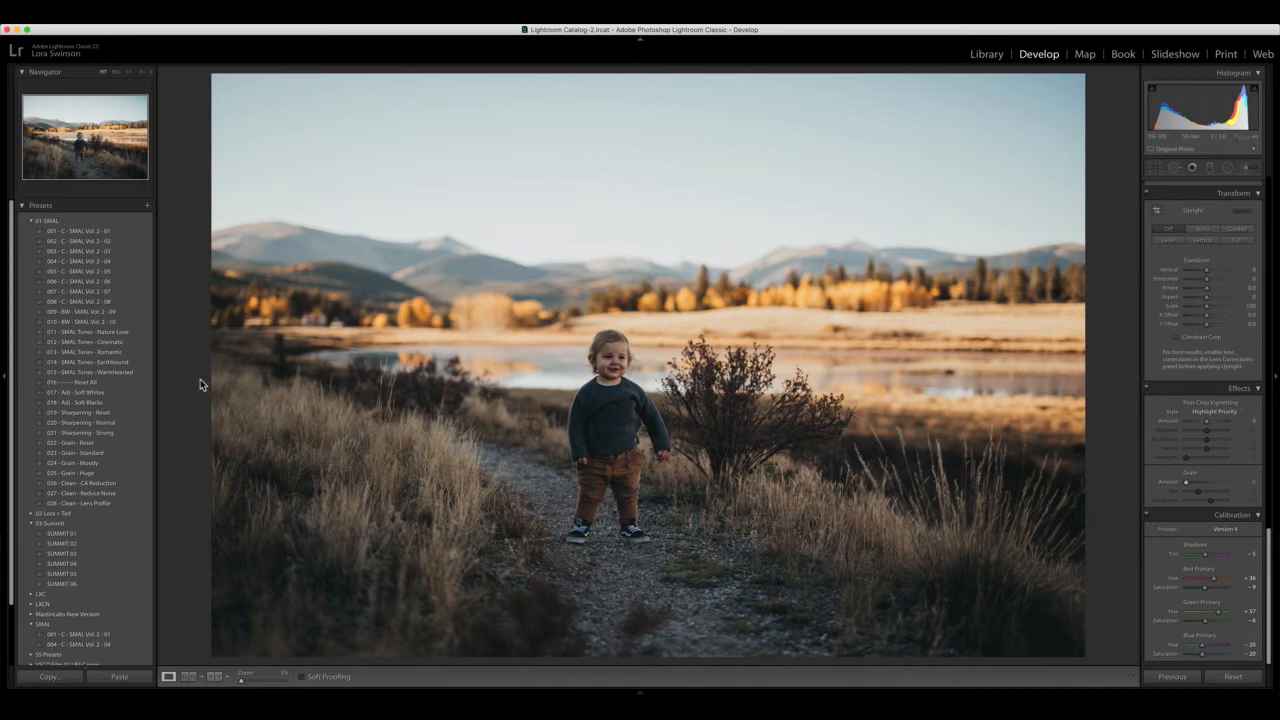
Select the 004 - C - SMAL Vol. 2 - 04 preset and examine its management options, including Update with Current Settings.
{"action": "left_click", "coordinate": [133, 263], "text": "shift"}
{"action": "left_click", "coordinate": [134, 263]}
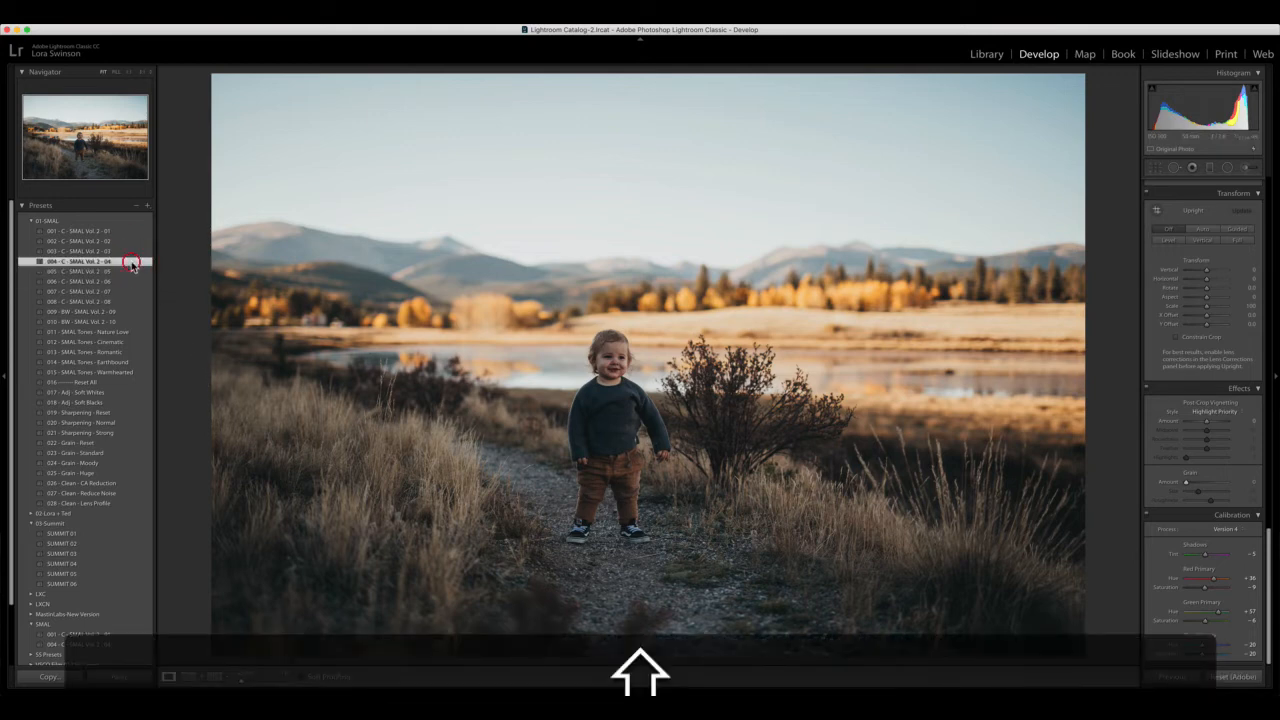
{"action": "left_click", "coordinate": [134, 264], "text": "ctrl"}
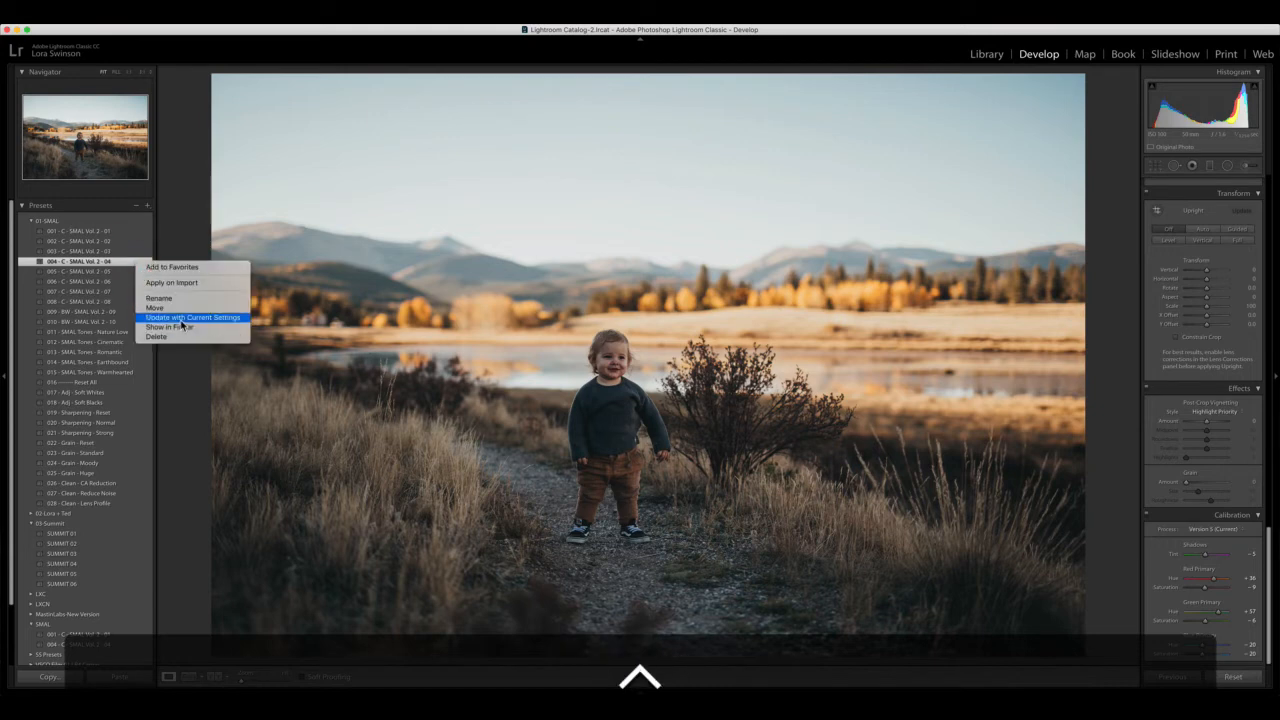
{"action": "left_click", "coordinate": [190, 369]}
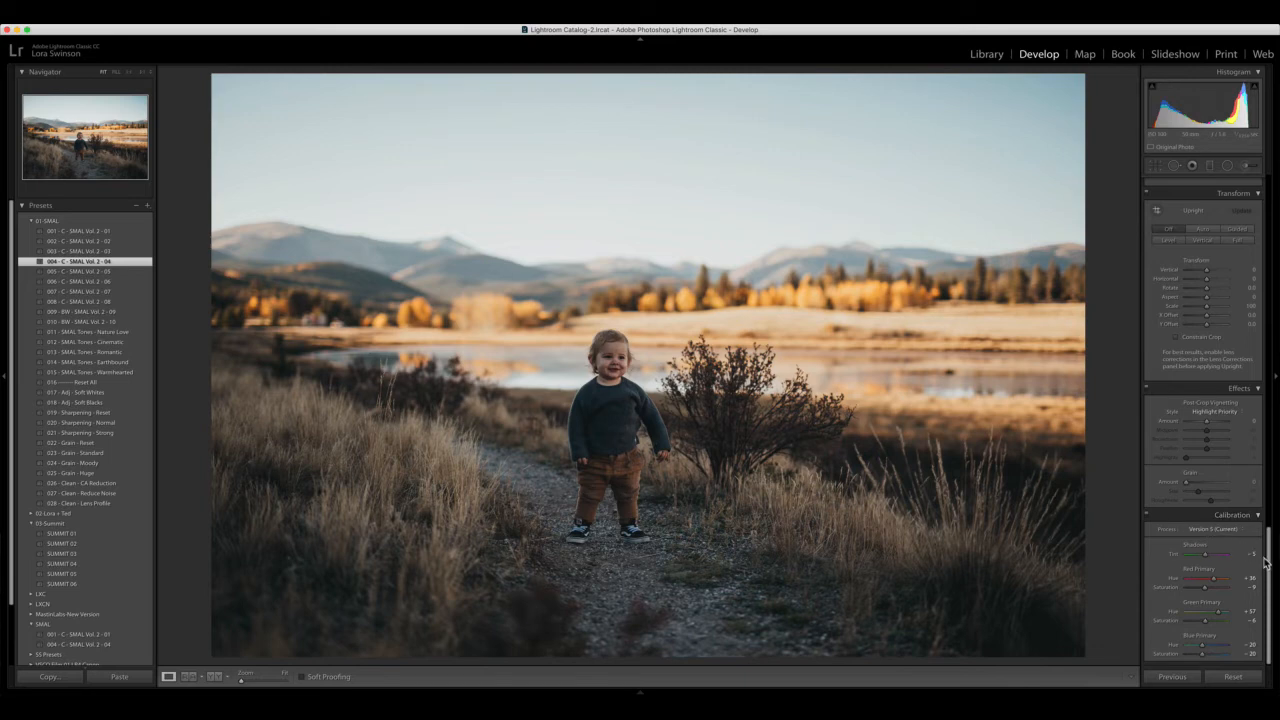
Draw an oval radial filter around the toddler, invert its mask, set its exposure to 0.71 and widen it slightly.
{"action": "left_click_drag", "start_coordinate": [1269, 549], "coordinate": [1270, 558]}
{"action": "scroll", "coordinate": [1271, 560], "scroll_direction": "up", "scroll_amount": 15}
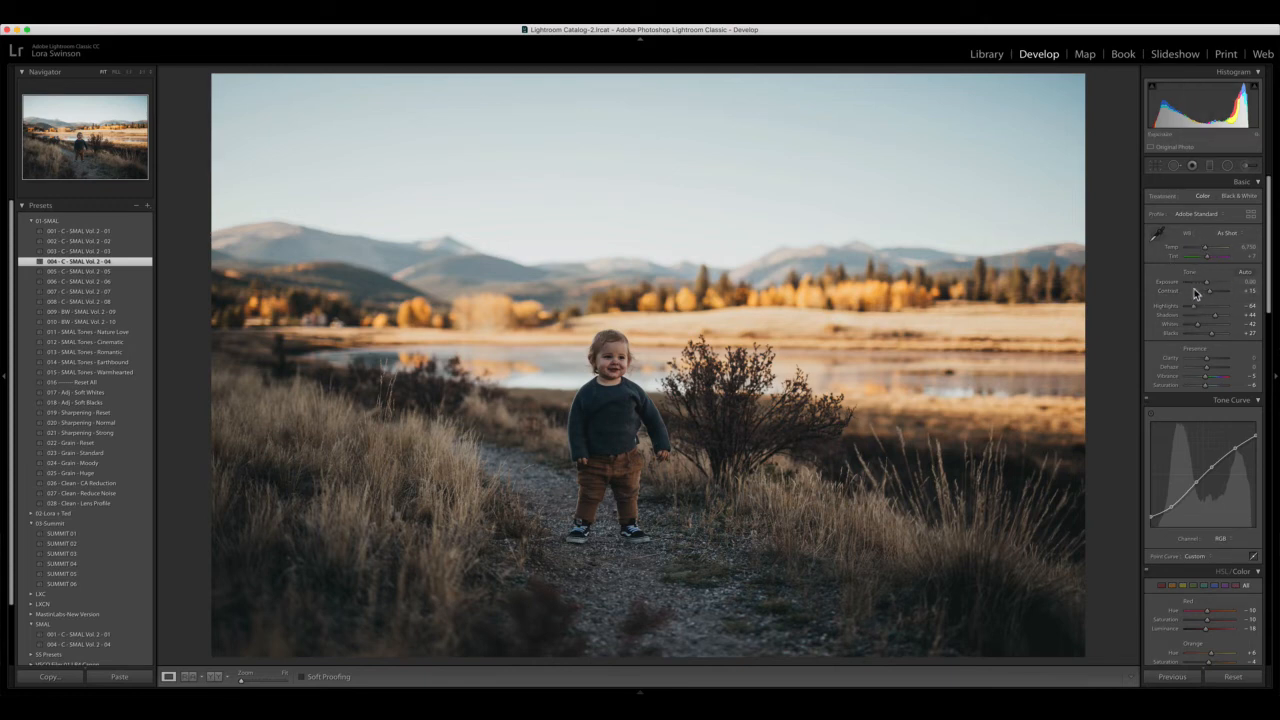
{"action": "left_click", "coordinate": [1228, 167]}
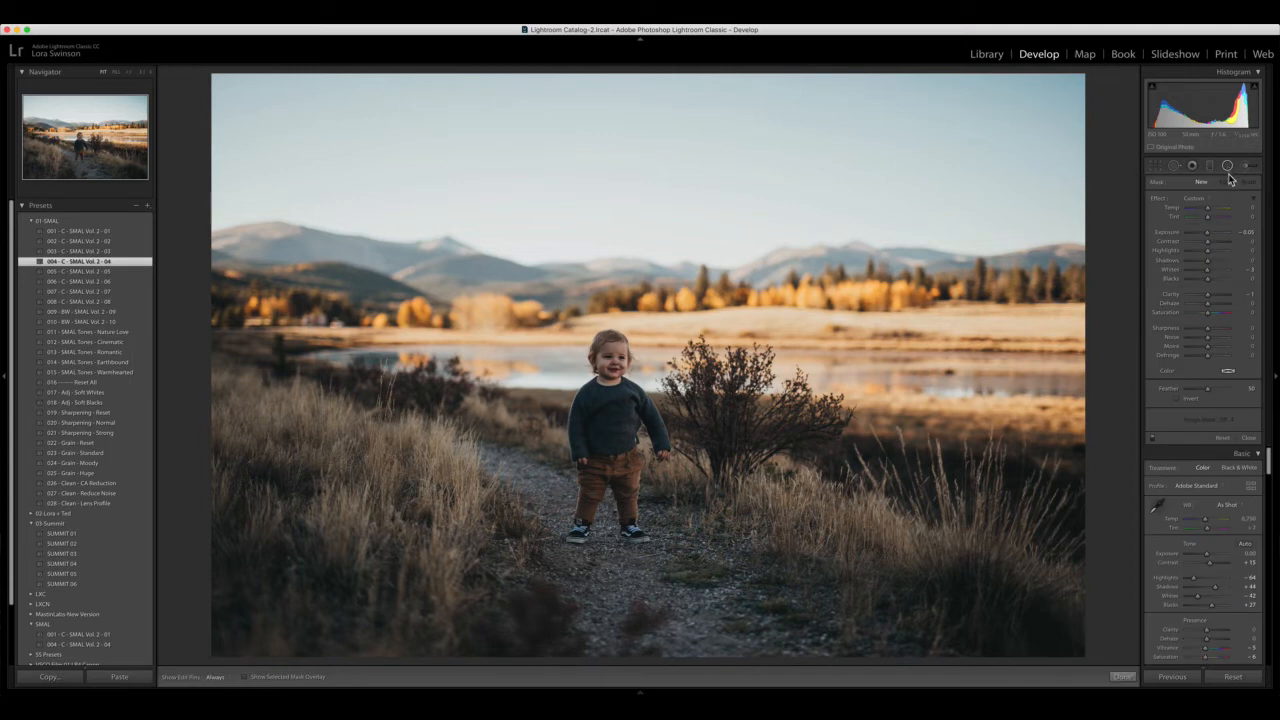
{"action": "left_click_drag", "start_coordinate": [596, 361], "coordinate": [648, 449]}
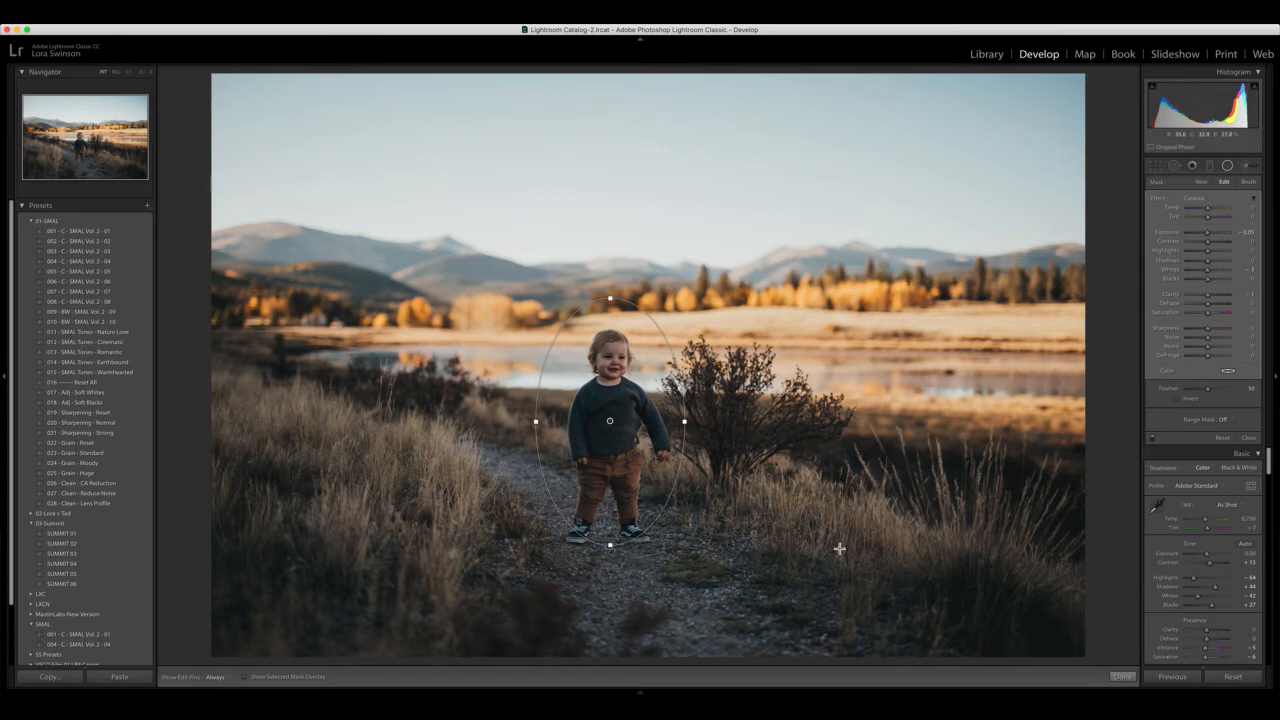
{"action": "left_click", "coordinate": [1177, 398]}
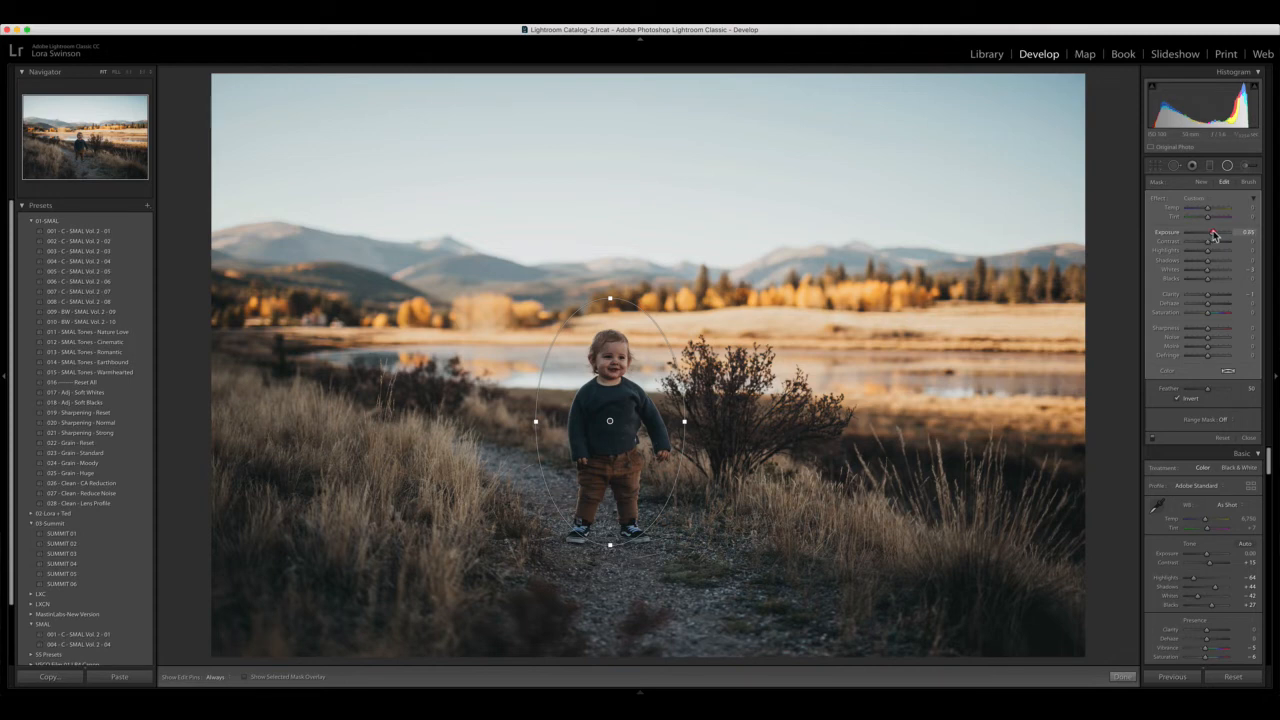
{"action": "left_click_drag", "start_coordinate": [1215, 235], "coordinate": [1215, 236]}
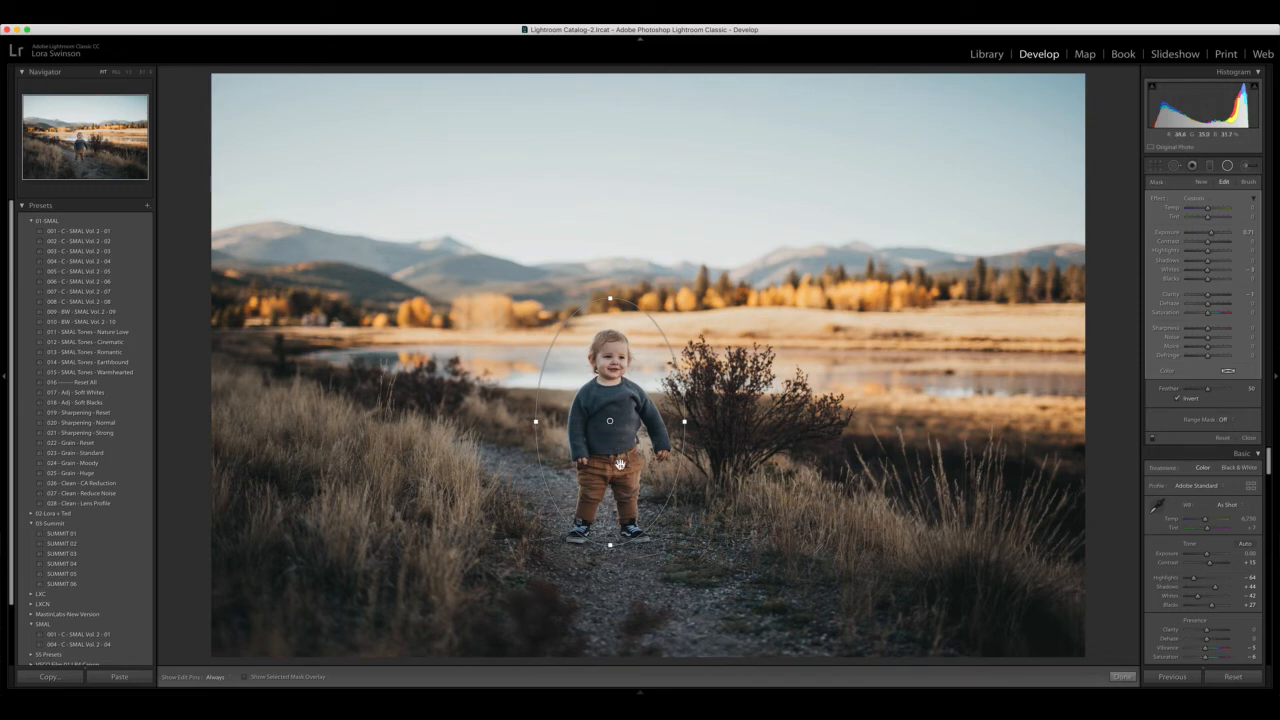
{"action": "mouse_move", "coordinate": [535, 423]}
{"action": "left_mouse_down"}
{"action": "mouse_move", "coordinate": [518, 424]}
{"action": "mouse_move", "coordinate": [532, 421]}
{"action": "left_mouse_up"}
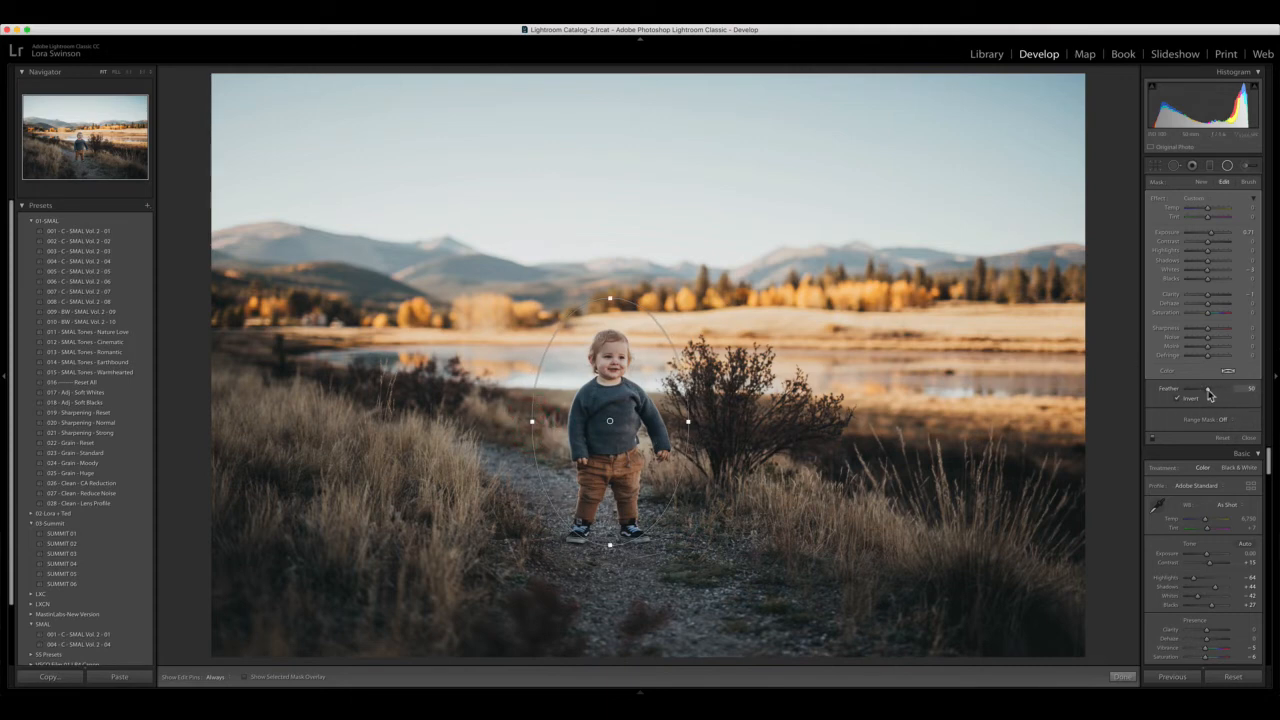
Try the radial filter's feather at 0 and 100, and reset it to 50.
{"action": "left_click_drag", "start_coordinate": [1208, 395], "coordinate": [1158, 392]}
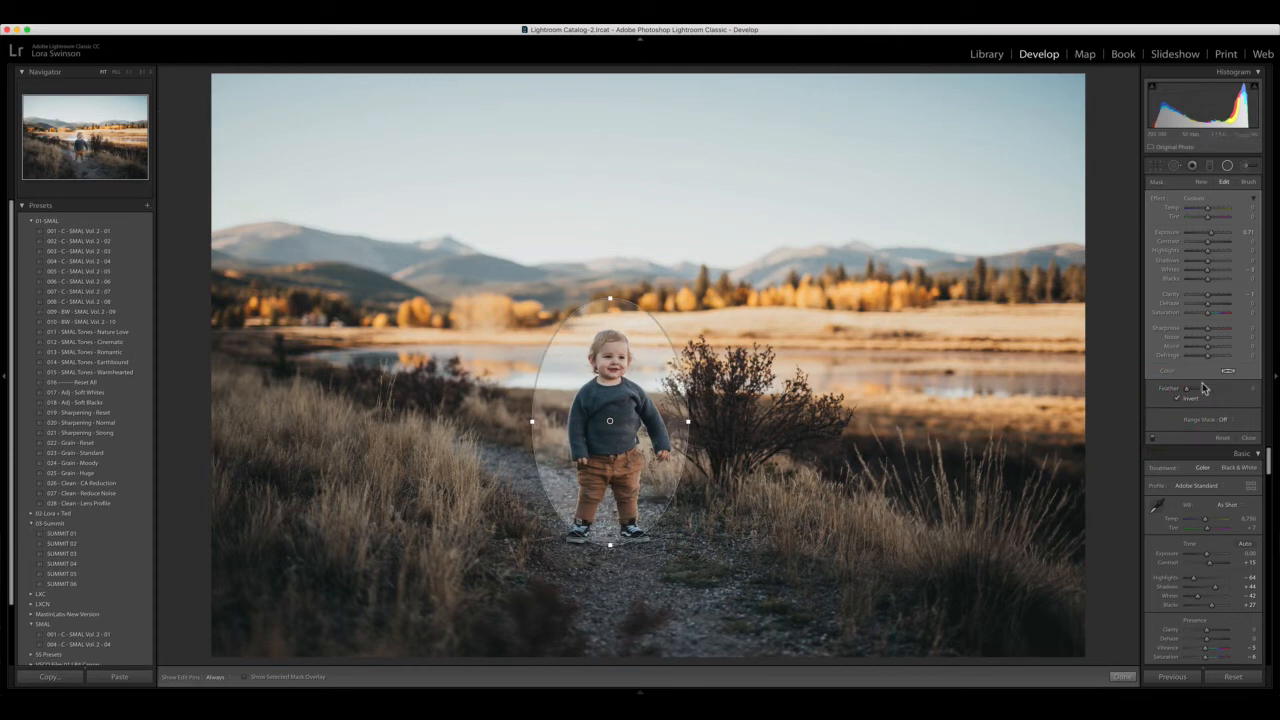
{"action": "left_click_drag", "start_coordinate": [1187, 392], "coordinate": [1262, 394]}
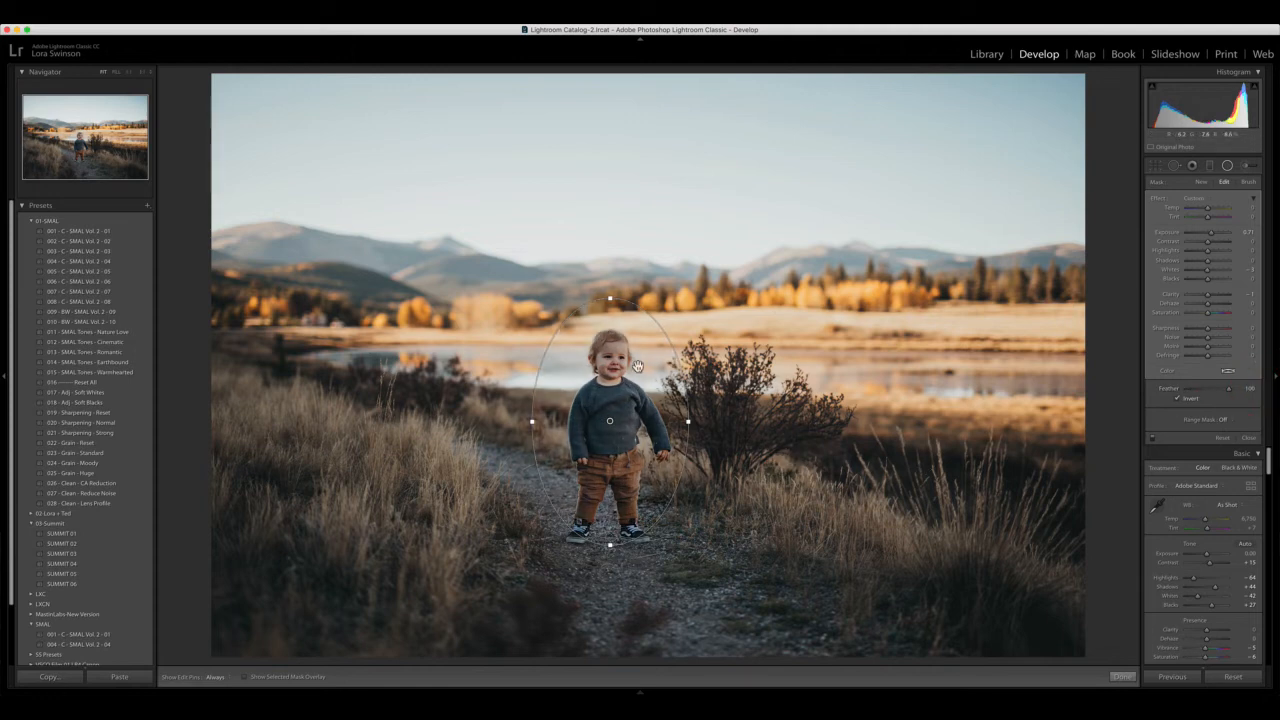
{"action": "left_click", "coordinate": [1209, 390]}
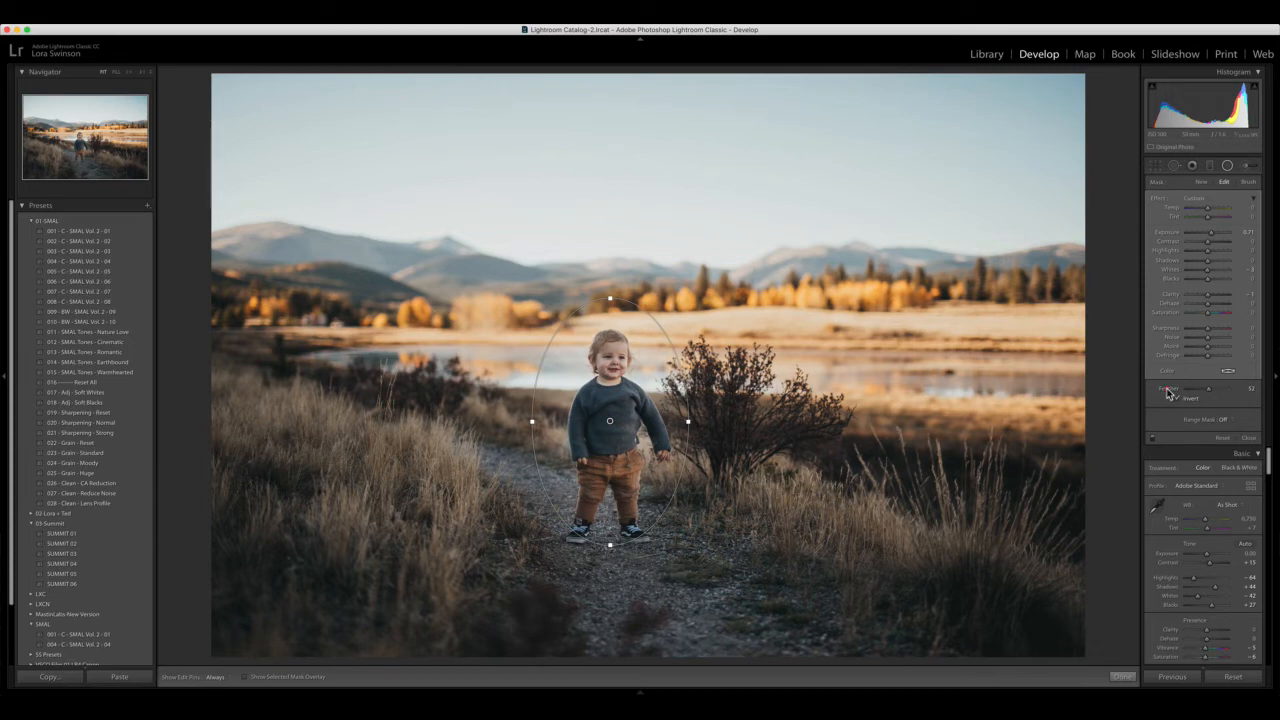
{"action": "double_click", "coordinate": [1168, 390]}
Stretch the radial filter beyond the photo's width, make it slightly taller and shift it to keep the toddler inside.
{"action": "left_click_drag", "start_coordinate": [685, 423], "coordinate": [1128, 443]}
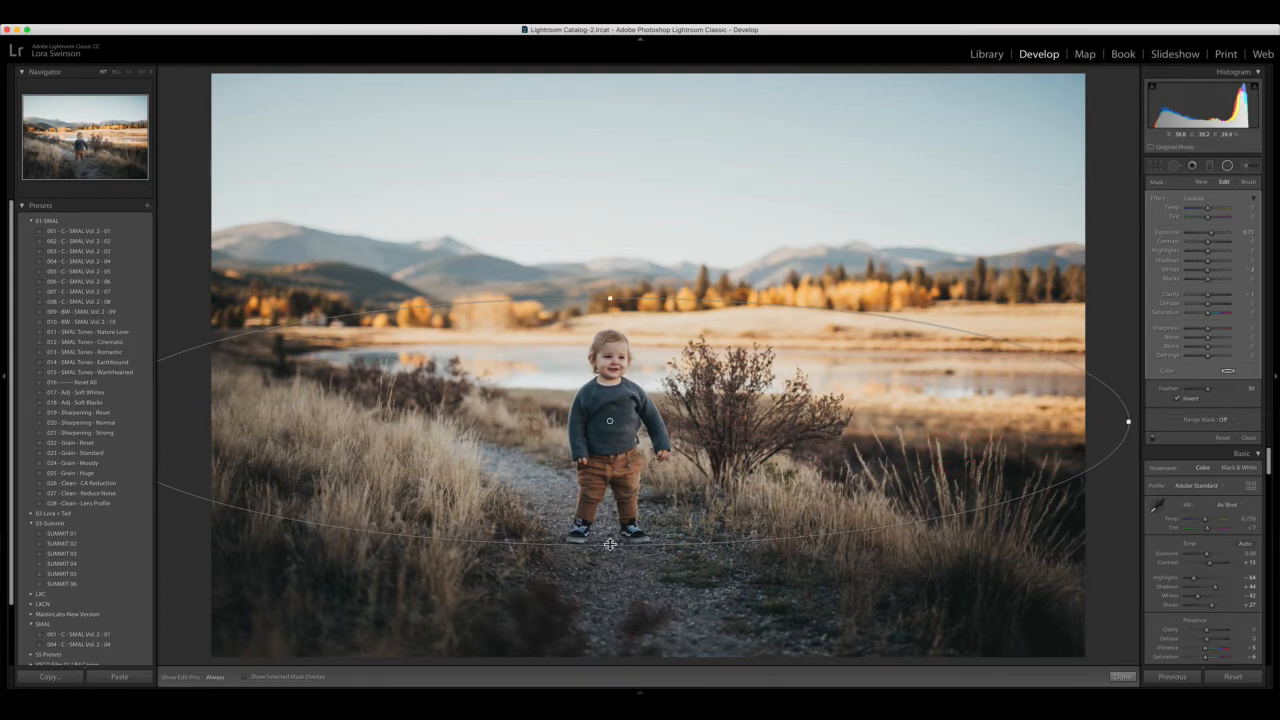
{"action": "left_click_drag", "start_coordinate": [610, 543], "coordinate": [610, 555]}
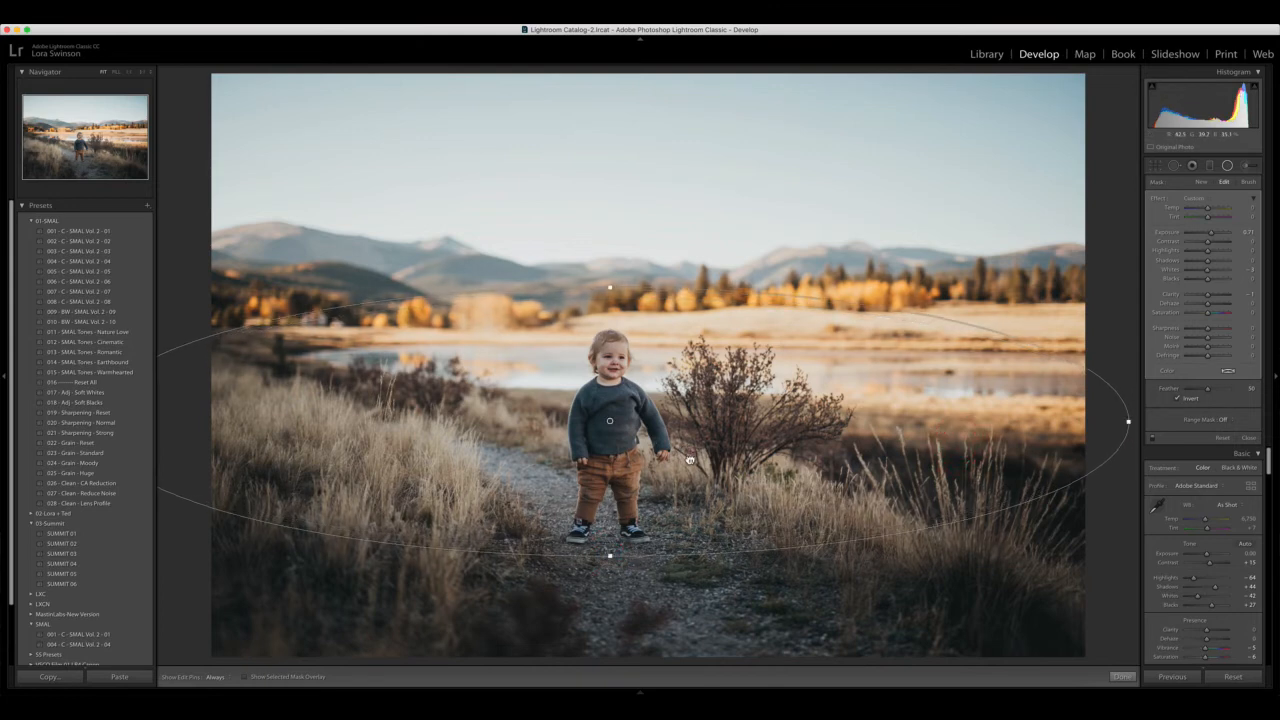
{"action": "left_click_drag", "start_coordinate": [692, 459], "coordinate": [688, 445]}
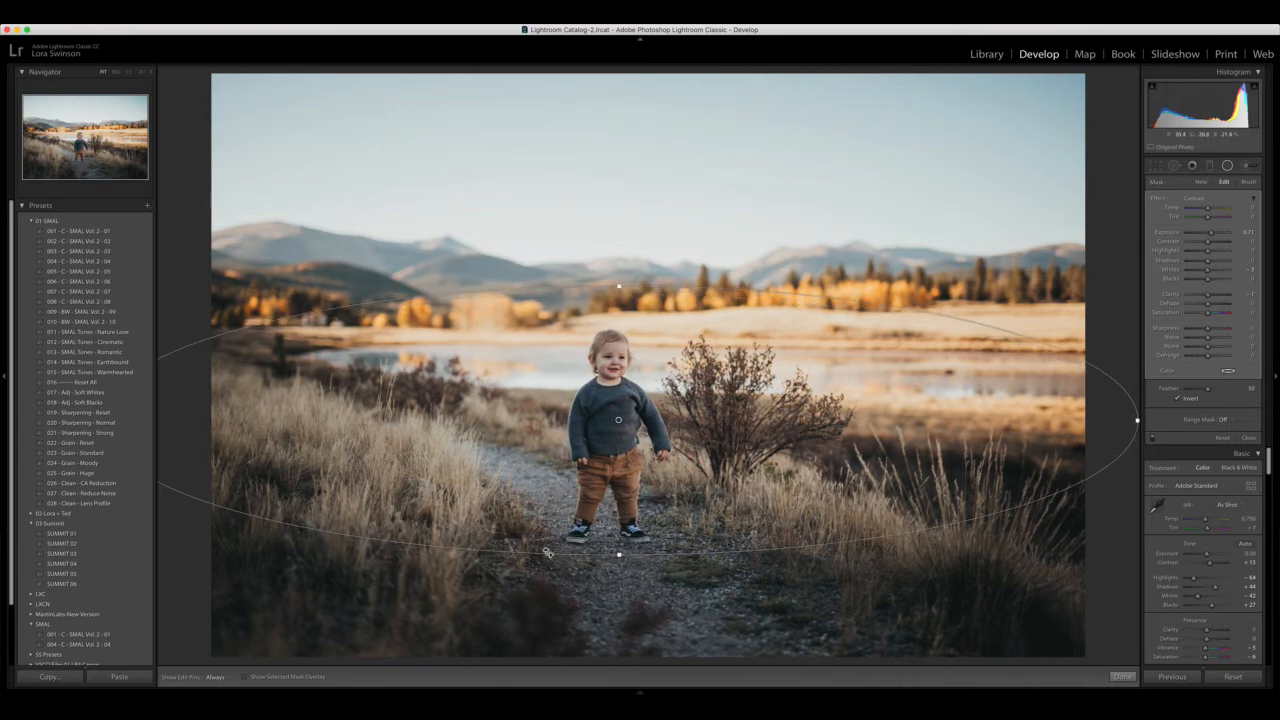
{"action": "left_click_drag", "start_coordinate": [620, 555], "coordinate": [619, 565]}
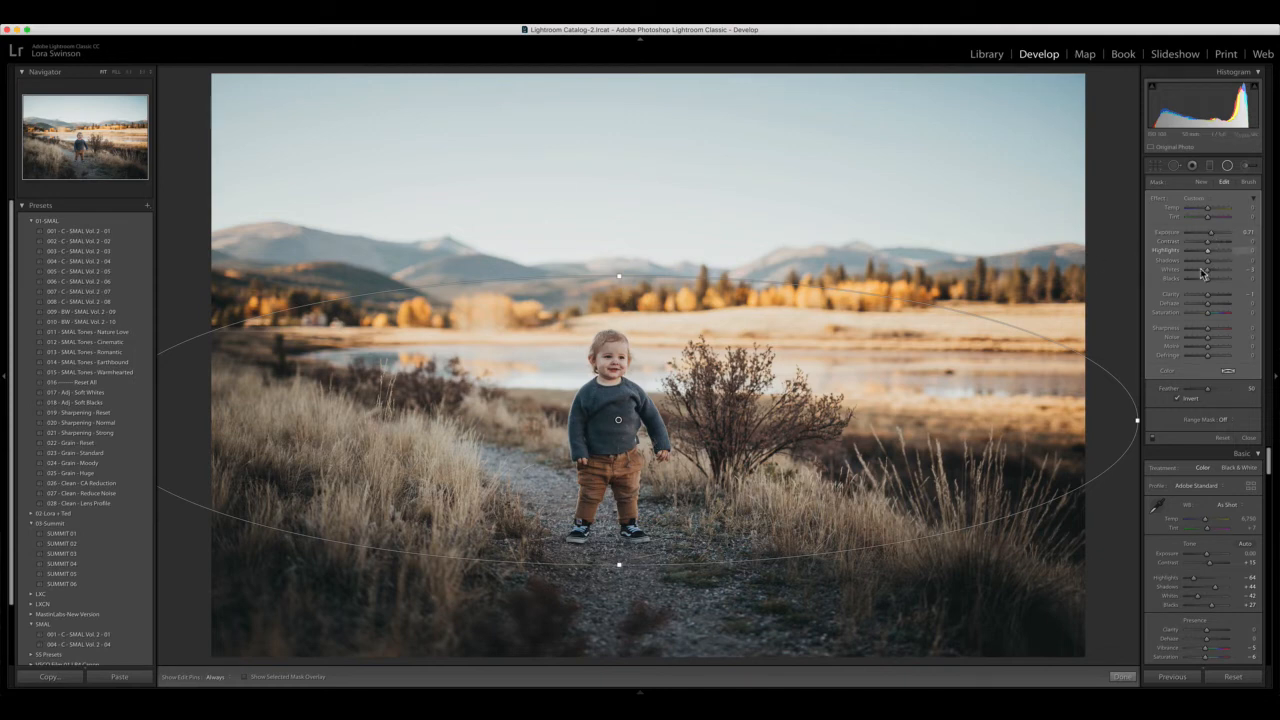
{"action": "left_click_drag", "start_coordinate": [681, 413], "coordinate": [683, 417]}
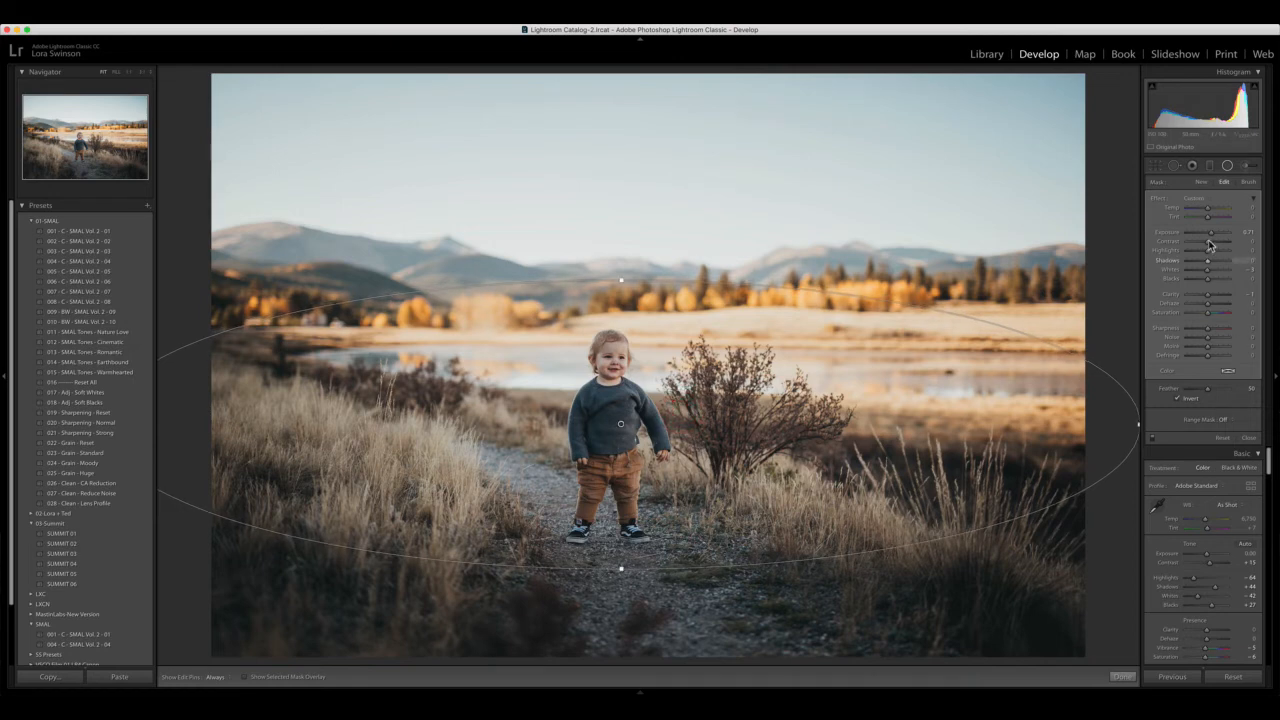
Raise the radial filter's exposure to about 0.9 and finish editing the filter.
{"action": "left_click_drag", "start_coordinate": [1212, 237], "coordinate": [1209, 240]}
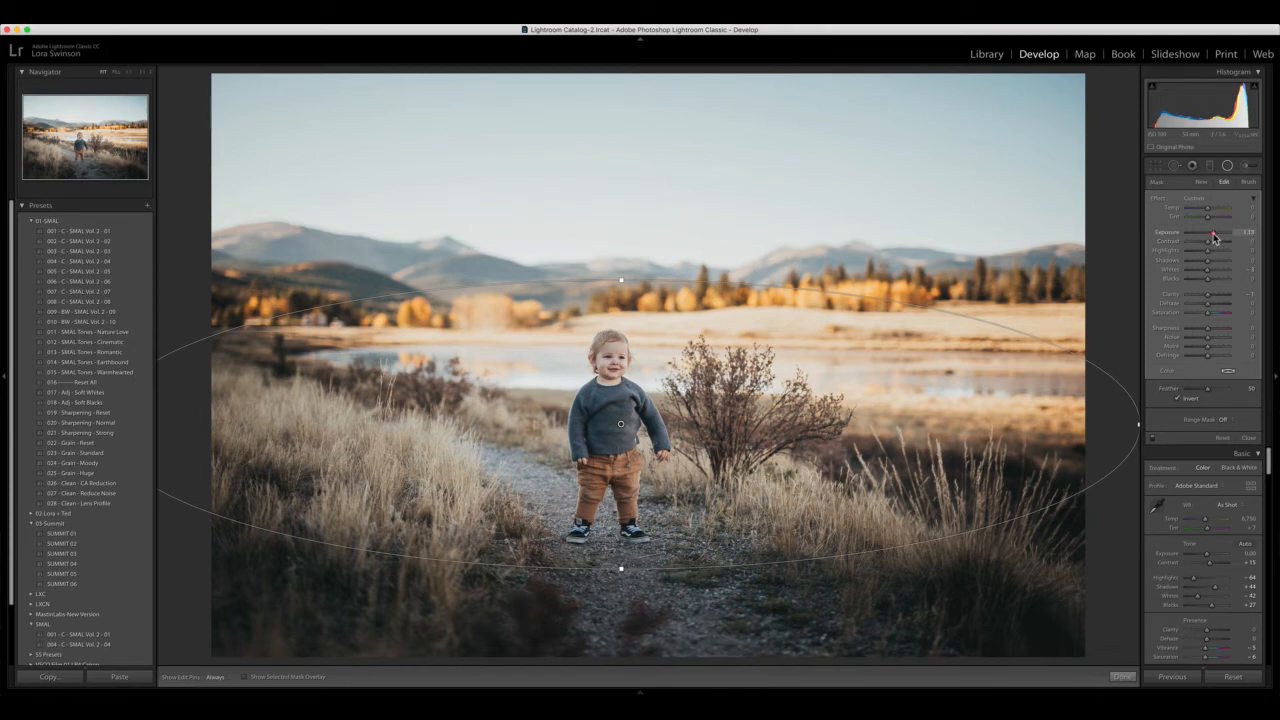
{"action": "left_click_drag", "start_coordinate": [1215, 238], "coordinate": [1206, 238]}
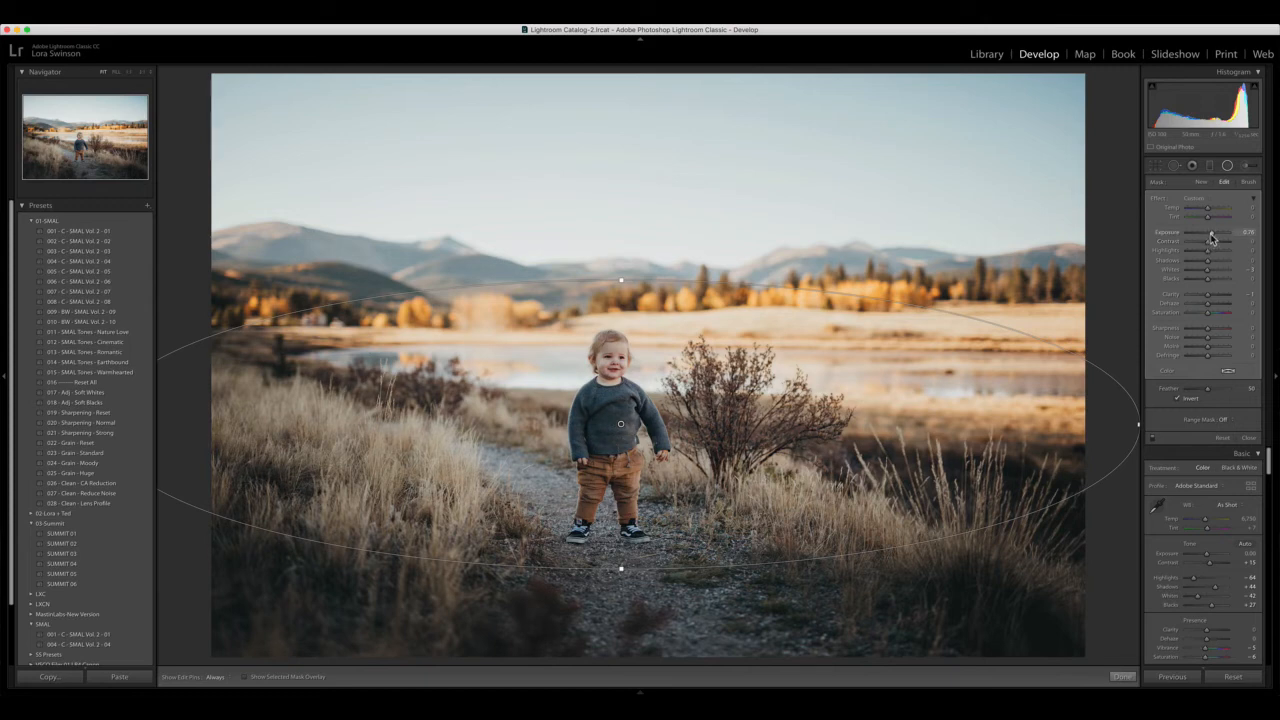
{"action": "left_click_drag", "start_coordinate": [1212, 237], "coordinate": [1215, 236]}
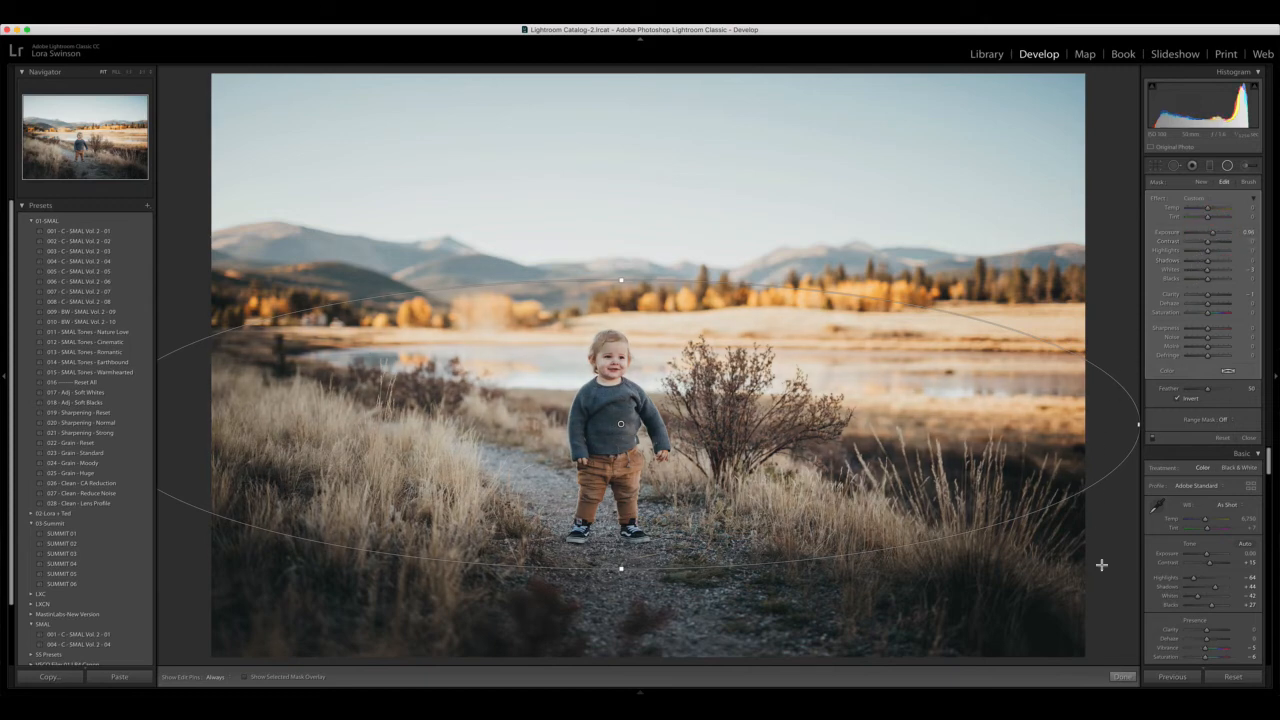
{"action": "left_click", "coordinate": [1124, 678]}
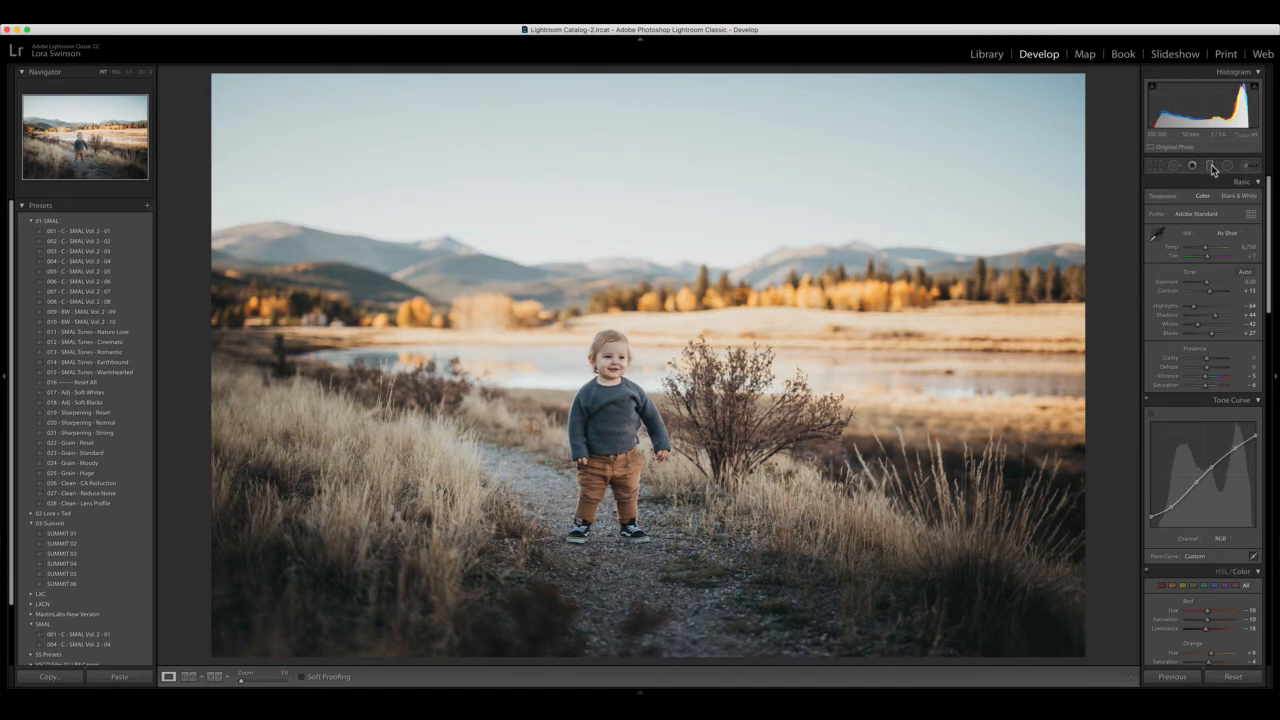
Add a graduated filter from the upper sky down to the field behind the toddler, with exposure at −0.98.
{"action": "left_click", "coordinate": [1210, 166]}
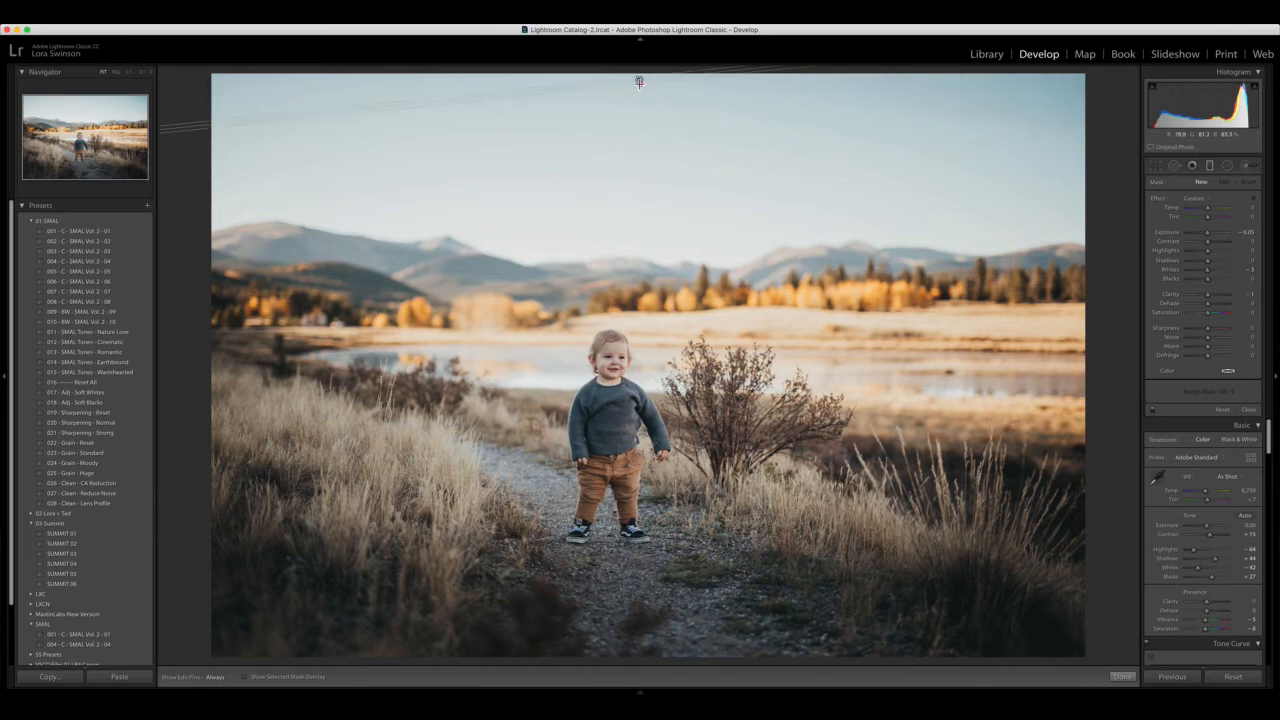
{"action": "left_click_drag", "start_coordinate": [638, 79], "coordinate": [642, 318]}
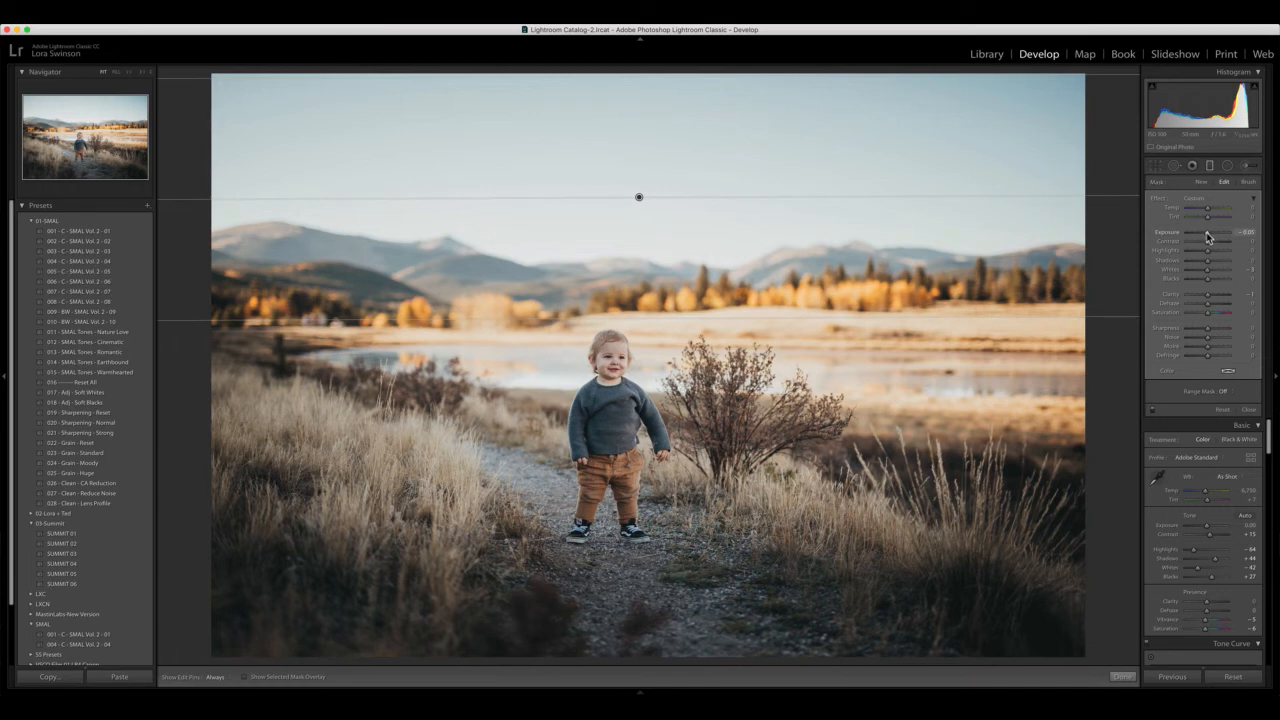
{"action": "left_click_drag", "start_coordinate": [1206, 231], "coordinate": [1200, 237]}
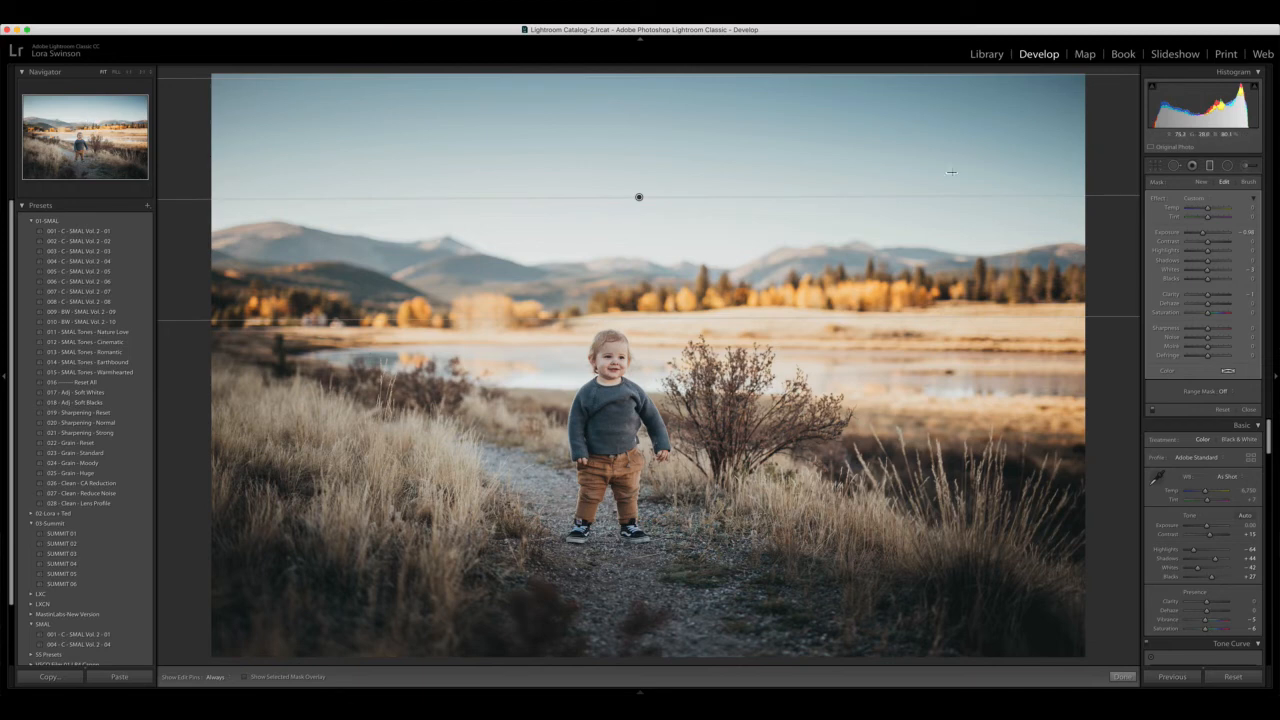
{"action": "left_click_drag", "start_coordinate": [640, 78], "coordinate": [637, 107]}
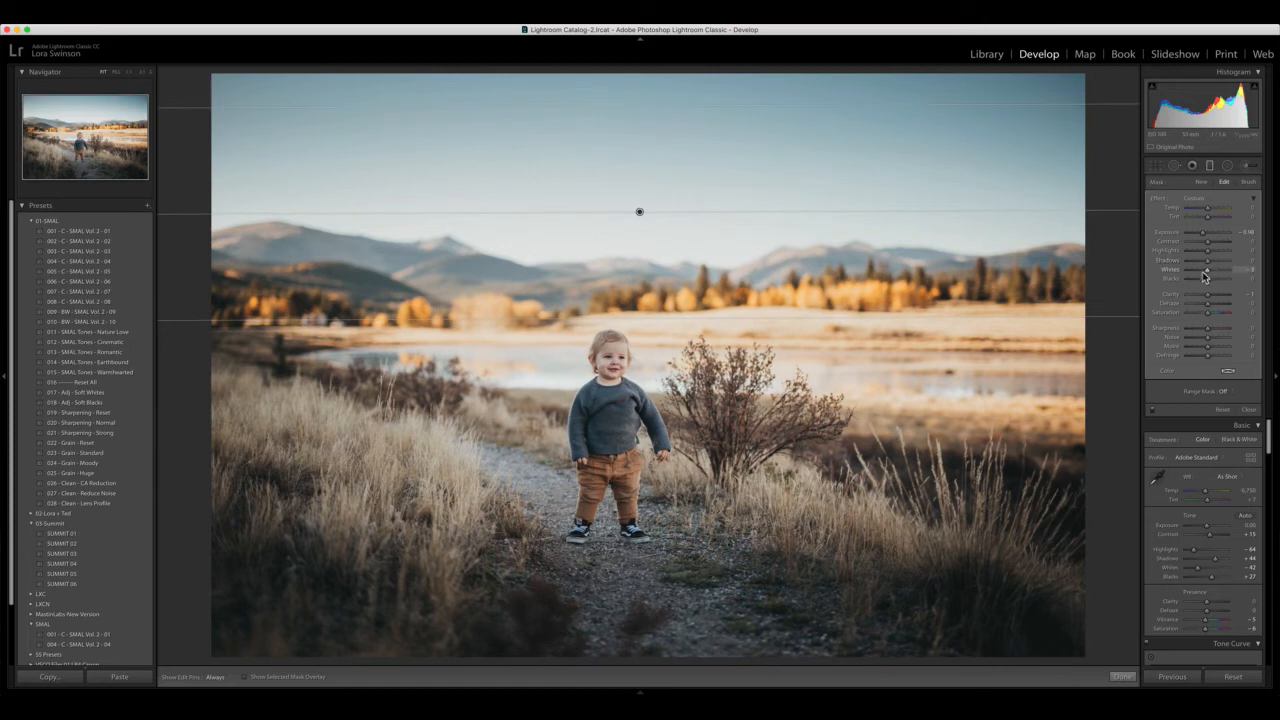
{"action": "left_click", "coordinate": [1124, 677]}
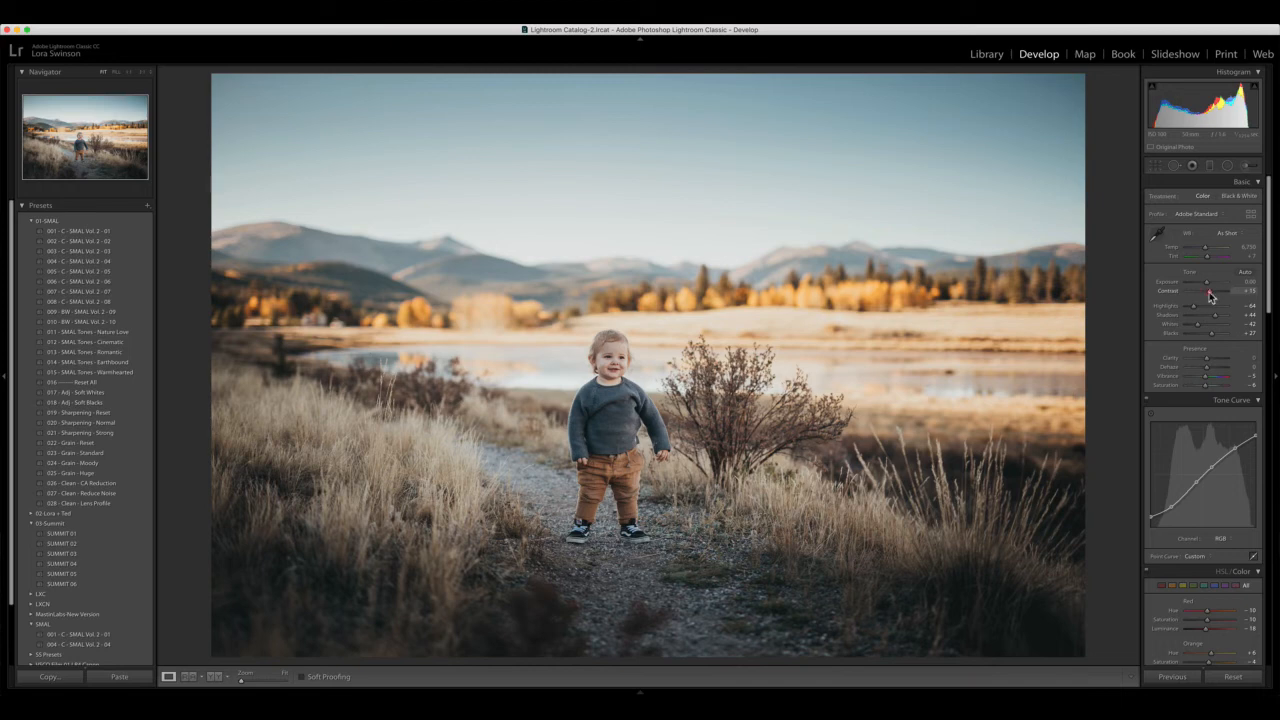
Set the photo's overall contrast to +30, and try Dehaze at +13 before resetting it to 0.
{"action": "left_click_drag", "start_coordinate": [1209, 296], "coordinate": [1215, 296]}
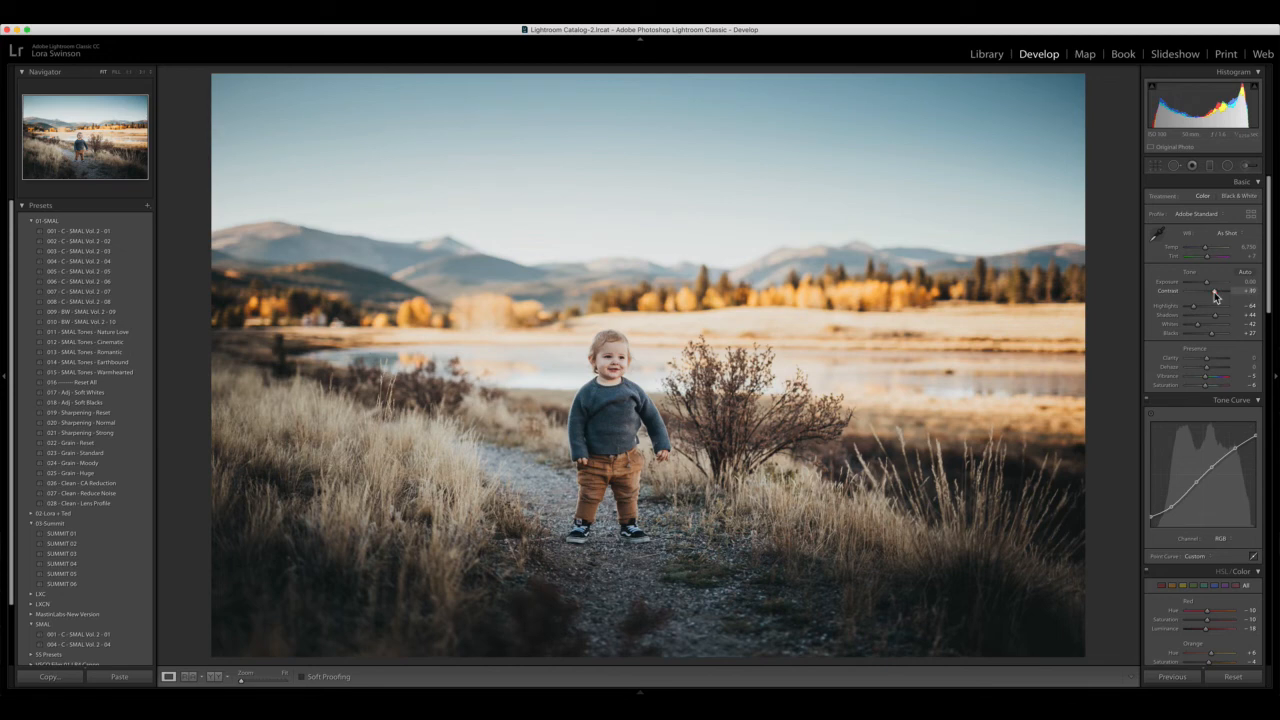
{"action": "left_click_drag", "start_coordinate": [1214, 292], "coordinate": [1211, 300]}
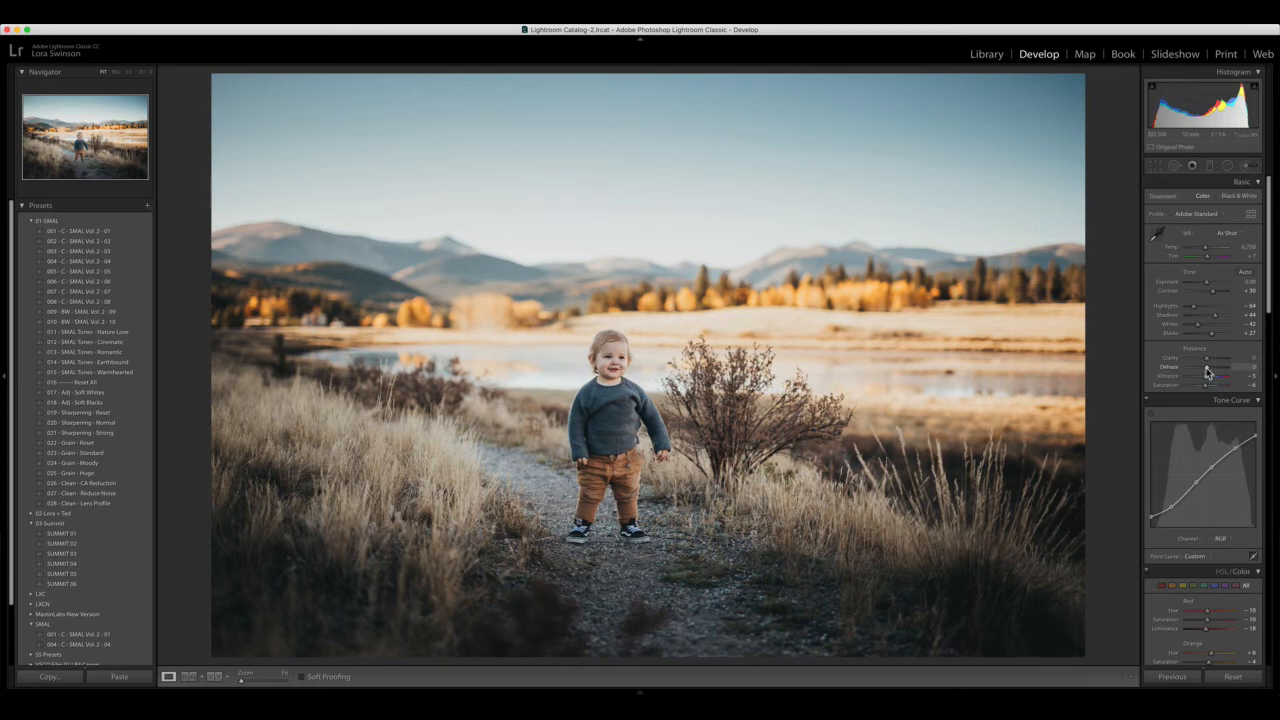
{"action": "left_click_drag", "start_coordinate": [1206, 367], "coordinate": [1211, 371]}
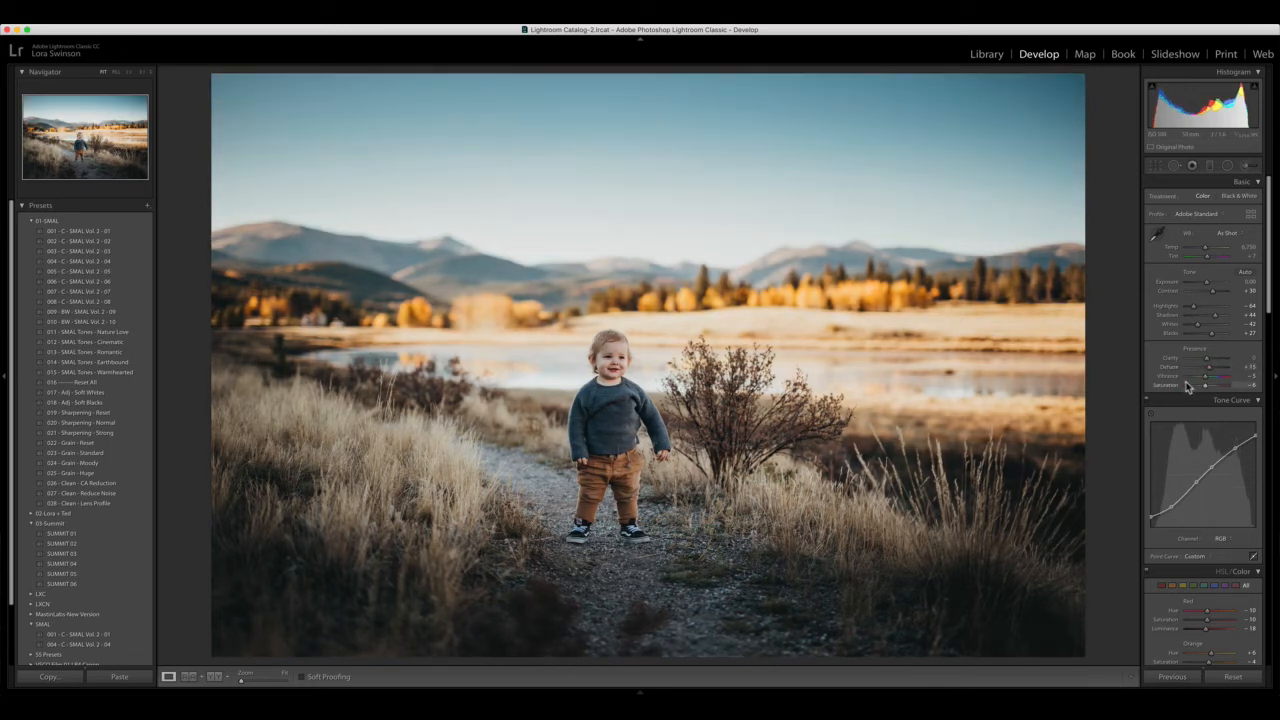
{"action": "double_click", "coordinate": [1171, 367]}
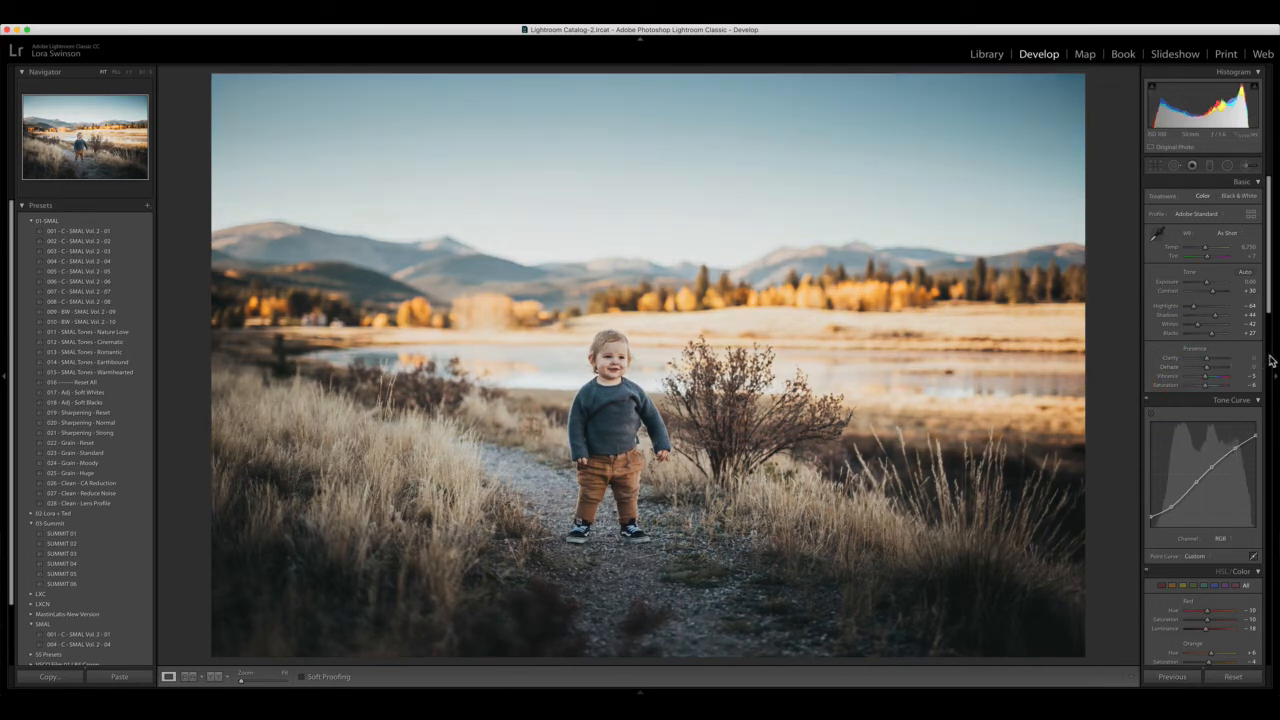
Set the green saturation in the photo's HSL settings to +100.
{"action": "left_click_drag", "start_coordinate": [1269, 295], "coordinate": [1270, 400]}
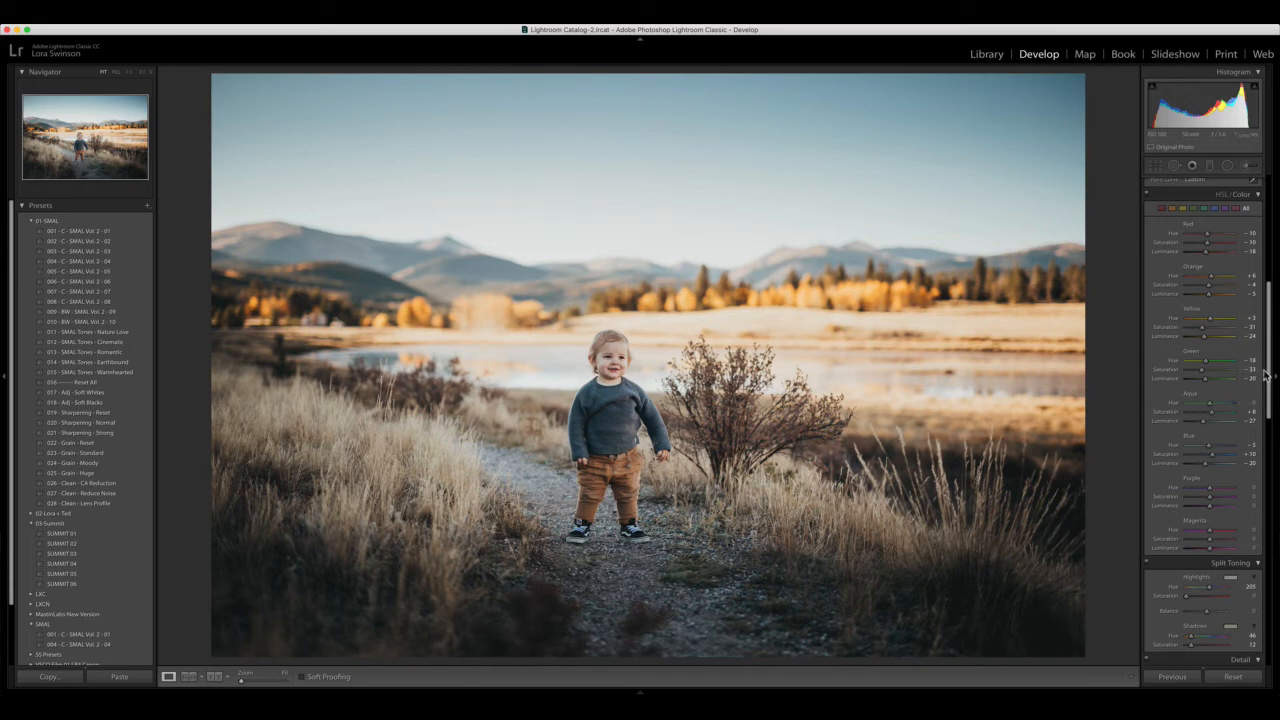
{"action": "left_click_drag", "start_coordinate": [1270, 371], "coordinate": [1270, 367]}
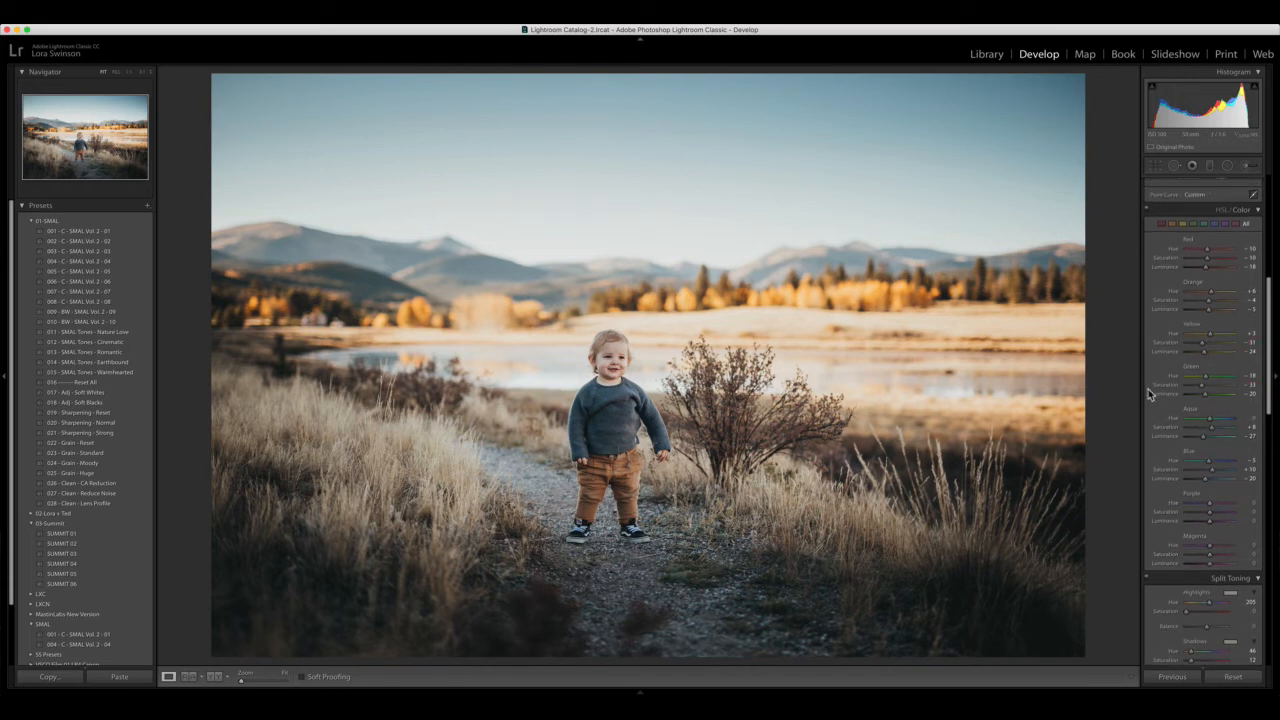
{"action": "left_click", "coordinate": [1235, 390]}
Review the photo's remaining develop settings, from Split Toning and Detail through Lens Corrections, Transform, Effects and Calibration.
{"action": "scroll", "coordinate": [1276, 406], "scroll_direction": "down", "scroll_amount": 10}
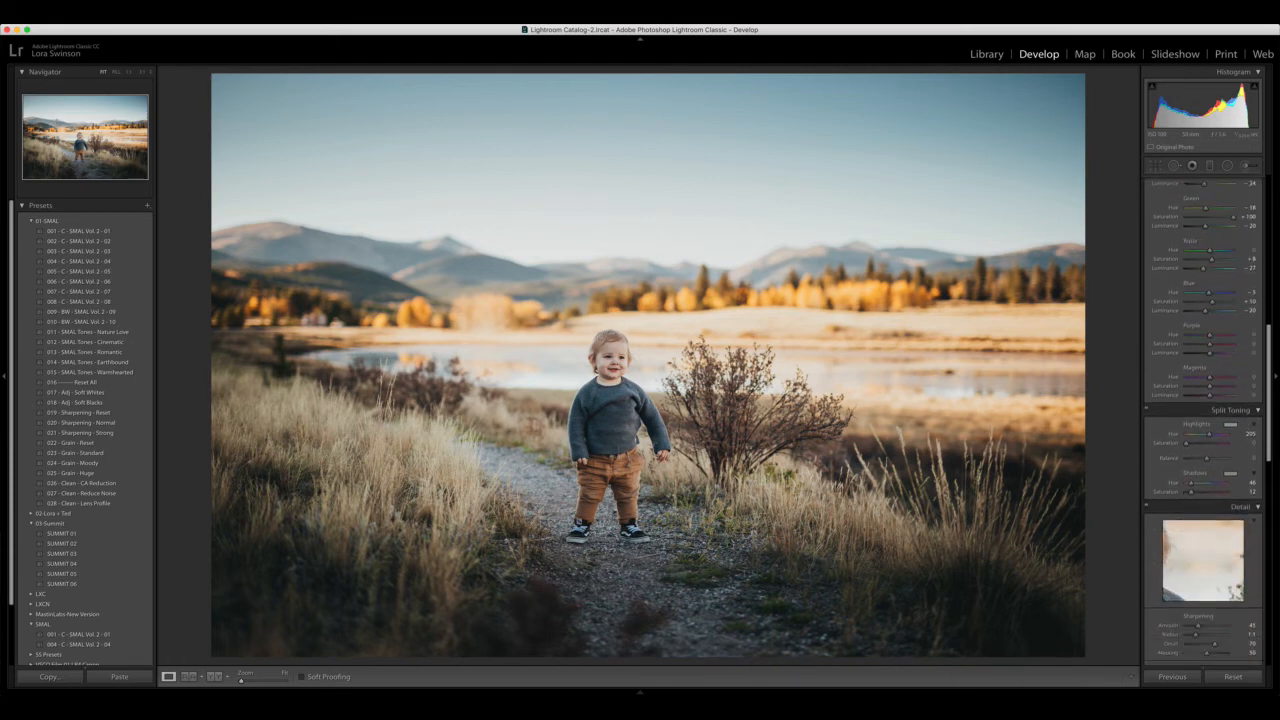
{"action": "scroll", "coordinate": [1203, 420], "scroll_direction": "down", "scroll_amount": 5}
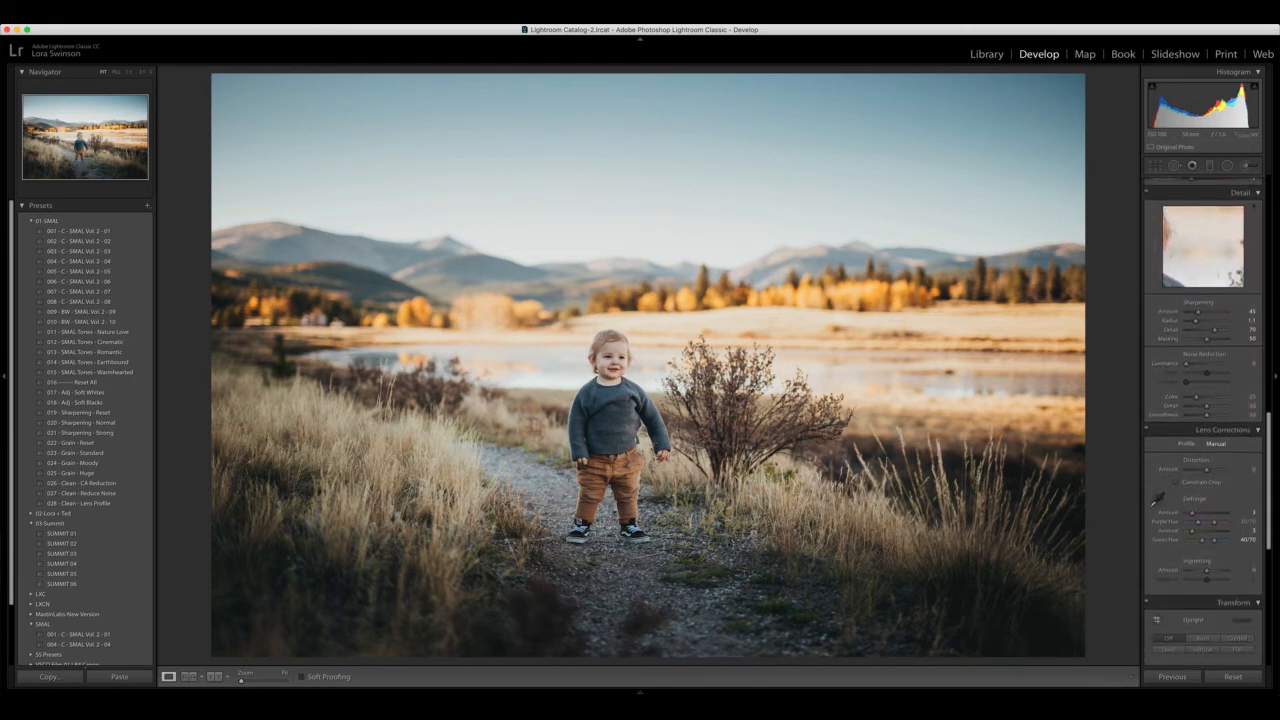
{"action": "scroll", "coordinate": [1203, 420], "scroll_direction": "down", "scroll_amount": 10}
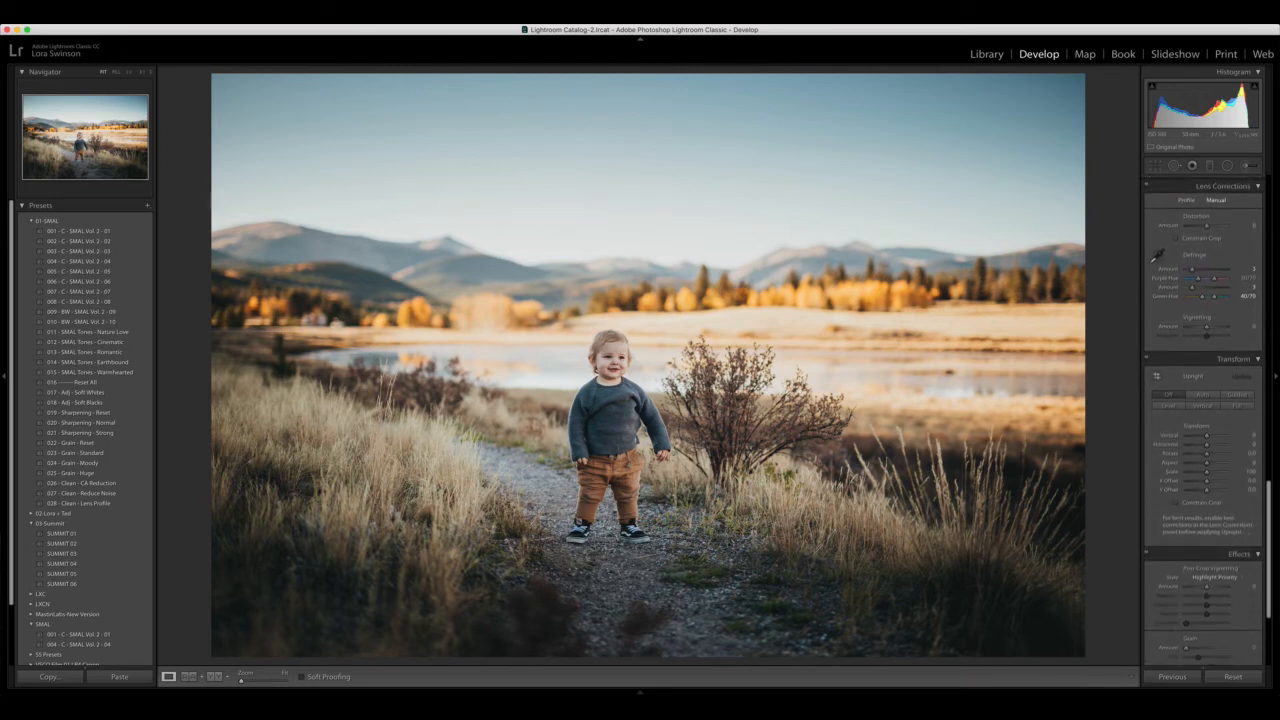
{"action": "scroll", "coordinate": [1203, 420], "scroll_direction": "up", "scroll_amount": 6}
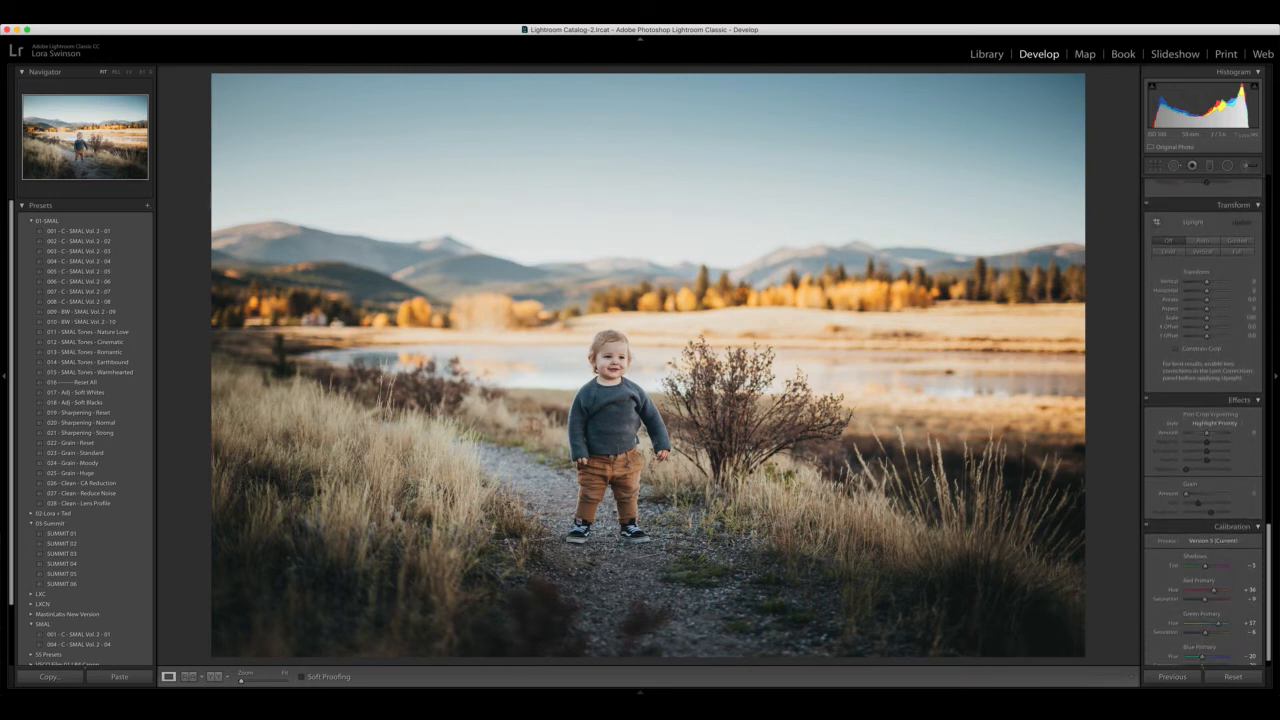
{"action": "scroll", "coordinate": [1203, 420], "scroll_direction": "up", "scroll_amount": 20}
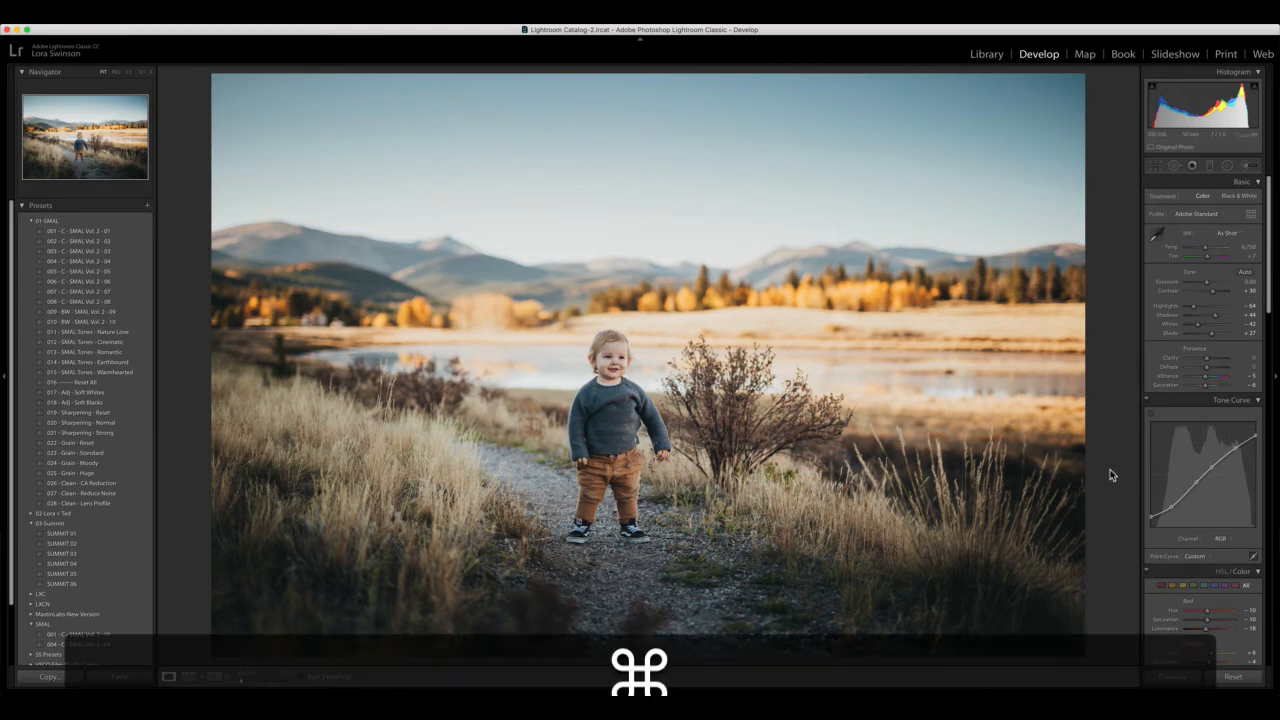
Open the edited toddler photo in Photoshop and centre it in the workspace.
{"action": "key", "text": "super+f"}
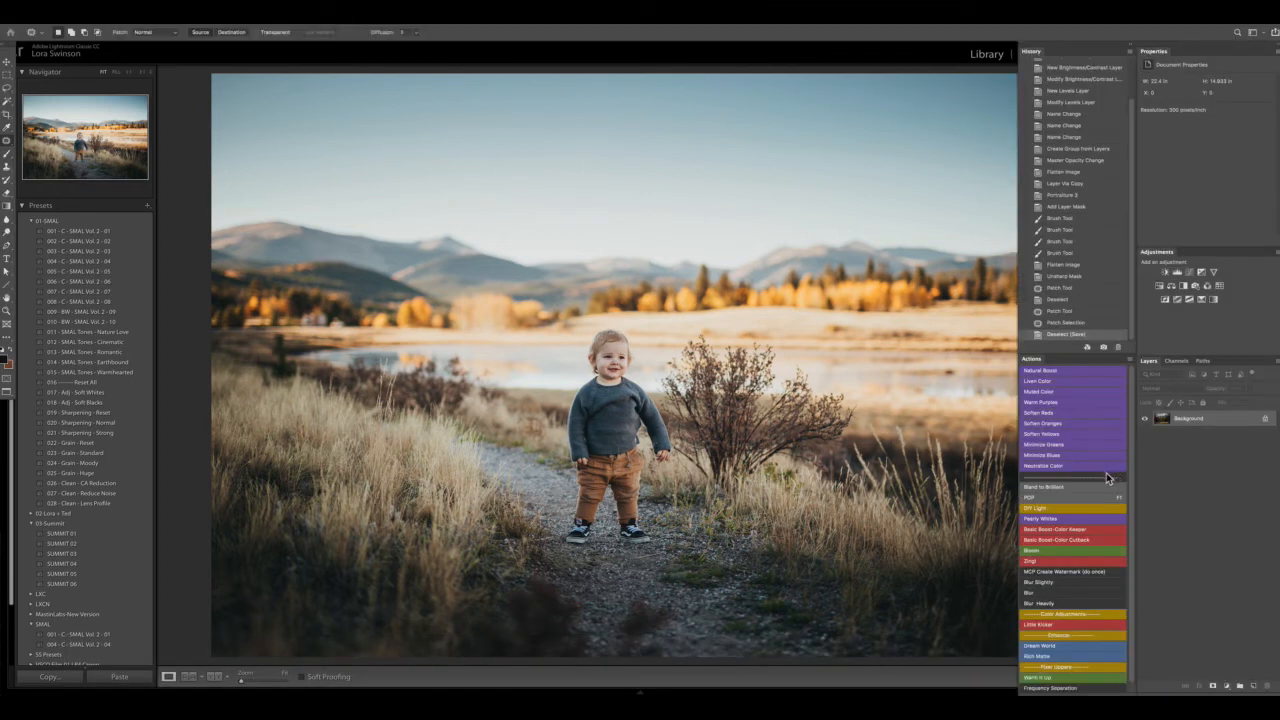
{"action": "left_click", "coordinate": [507, 708]}
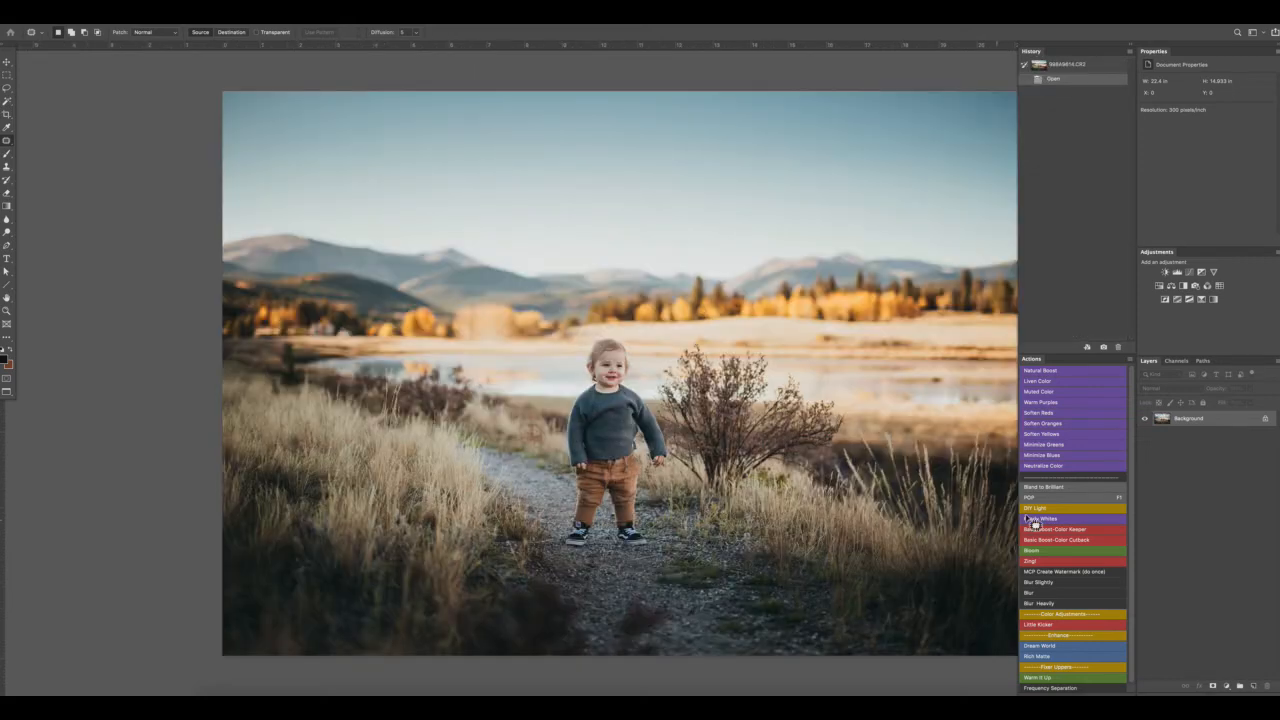
{"action": "key", "text": "space"}
{"action": "left_click_drag", "start_coordinate": [748, 404], "coordinate": [651, 394]}
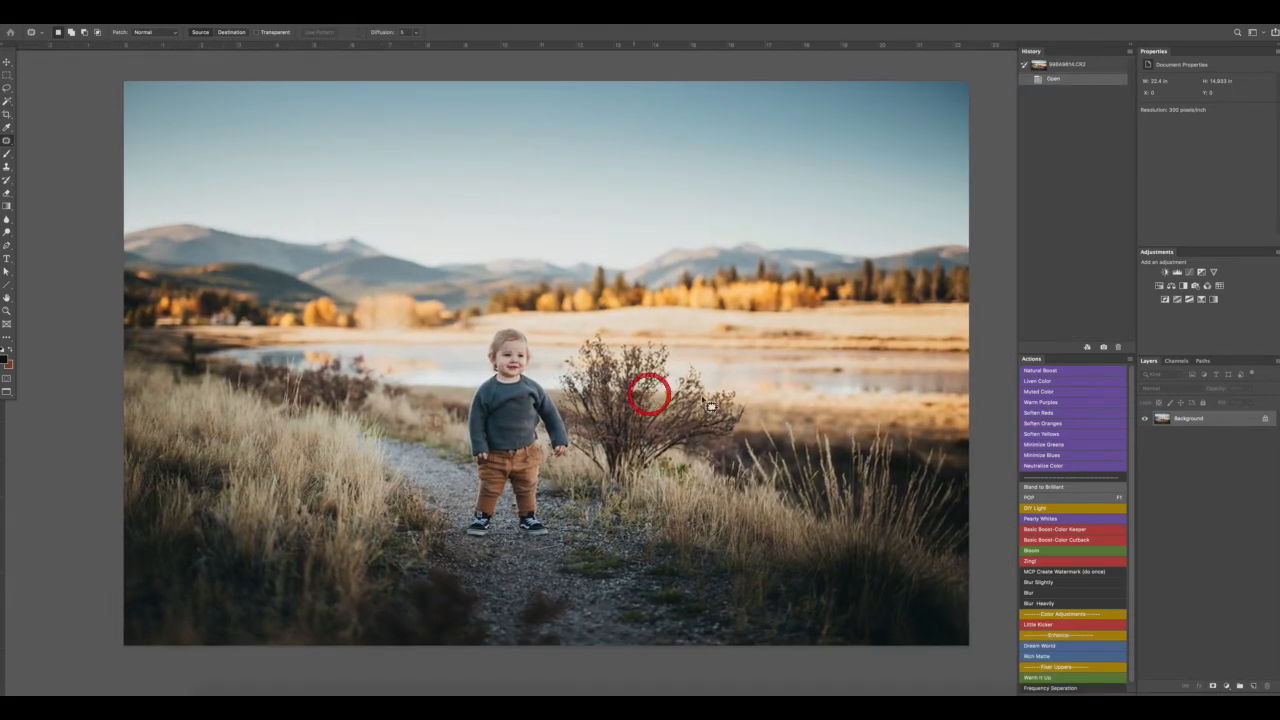
With the Spot Healing Brush at size 25, remove the lint specks along the image-left side of the toddler's sweater.
{"action": "left_click", "coordinate": [6, 142]}
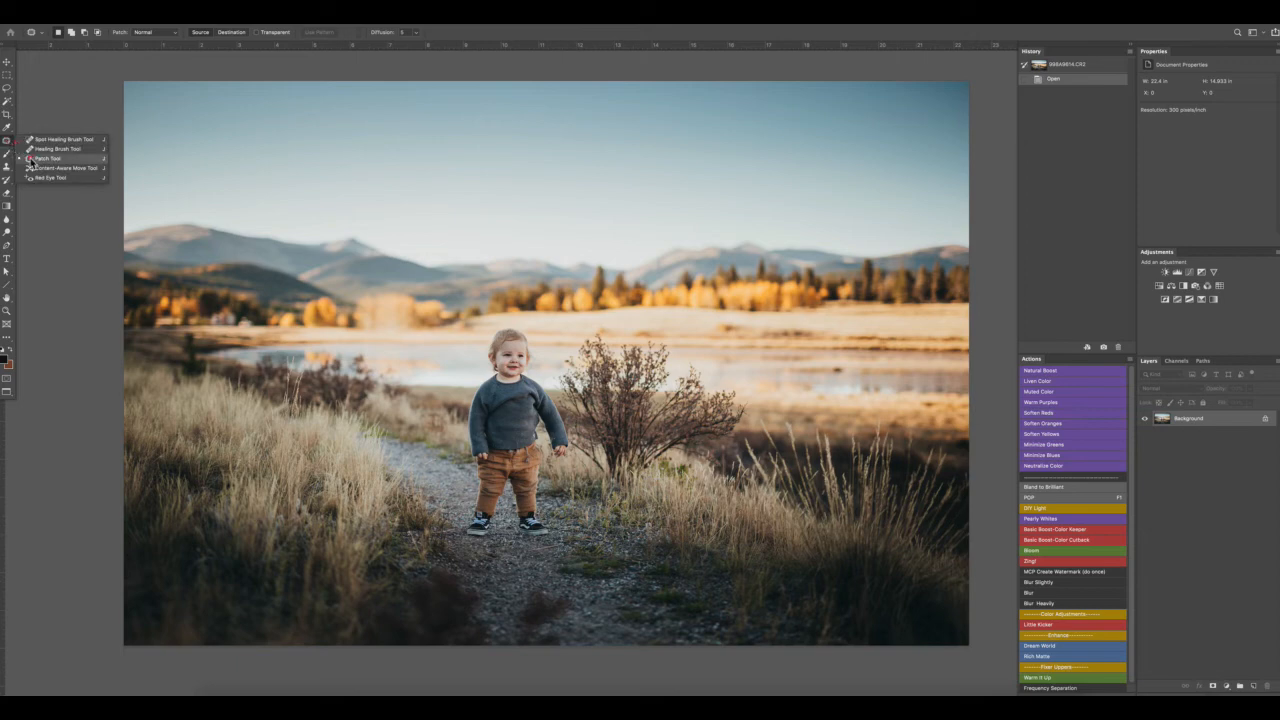
{"action": "left_click", "coordinate": [44, 140]}
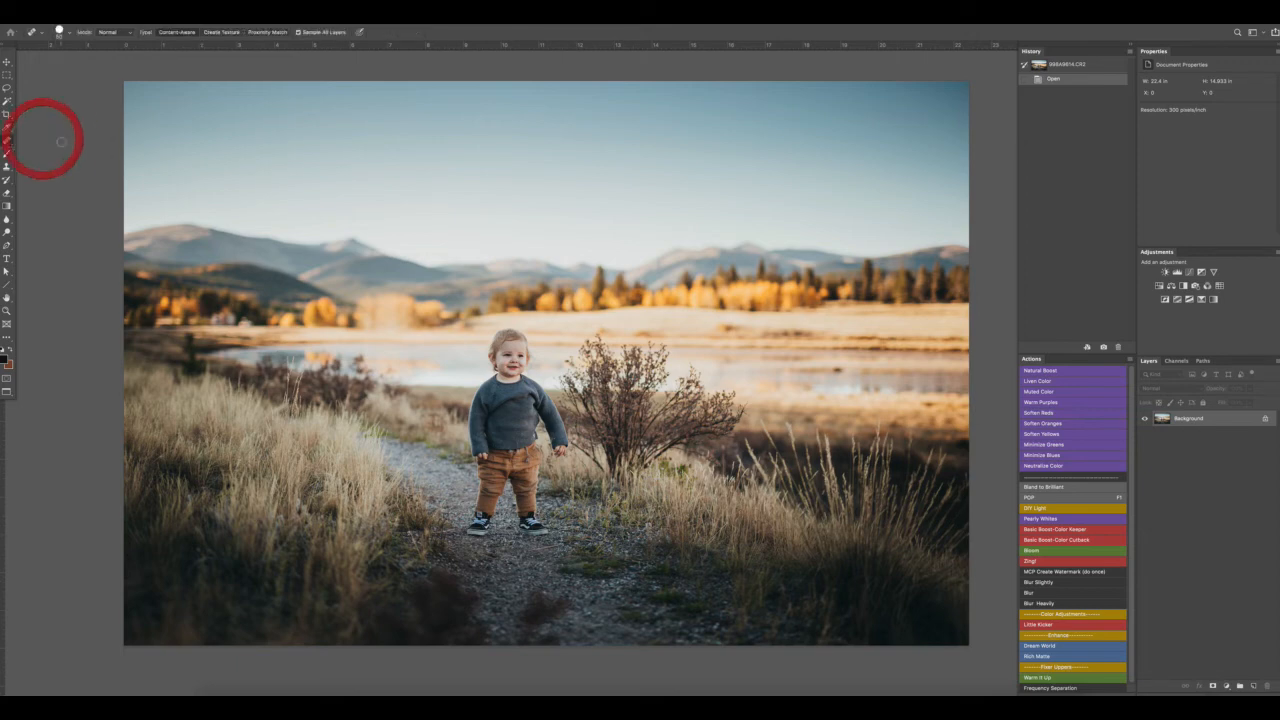
{"action": "key", "text": "super+equal"}
{"action": "key", "text": "super+equal"}
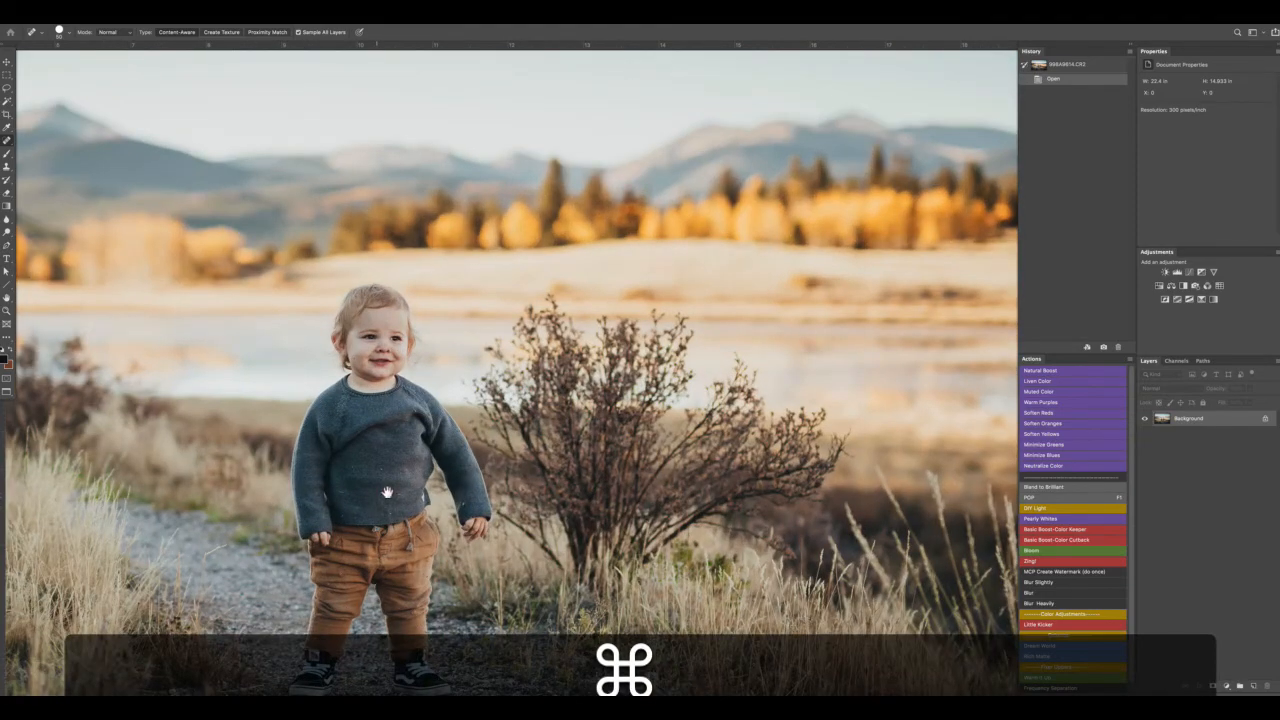
{"action": "left_click_drag", "start_coordinate": [380, 495], "coordinate": [603, 423]}
{"action": "key", "text": "super+equal"}
{"action": "key", "text": "super+equal"}
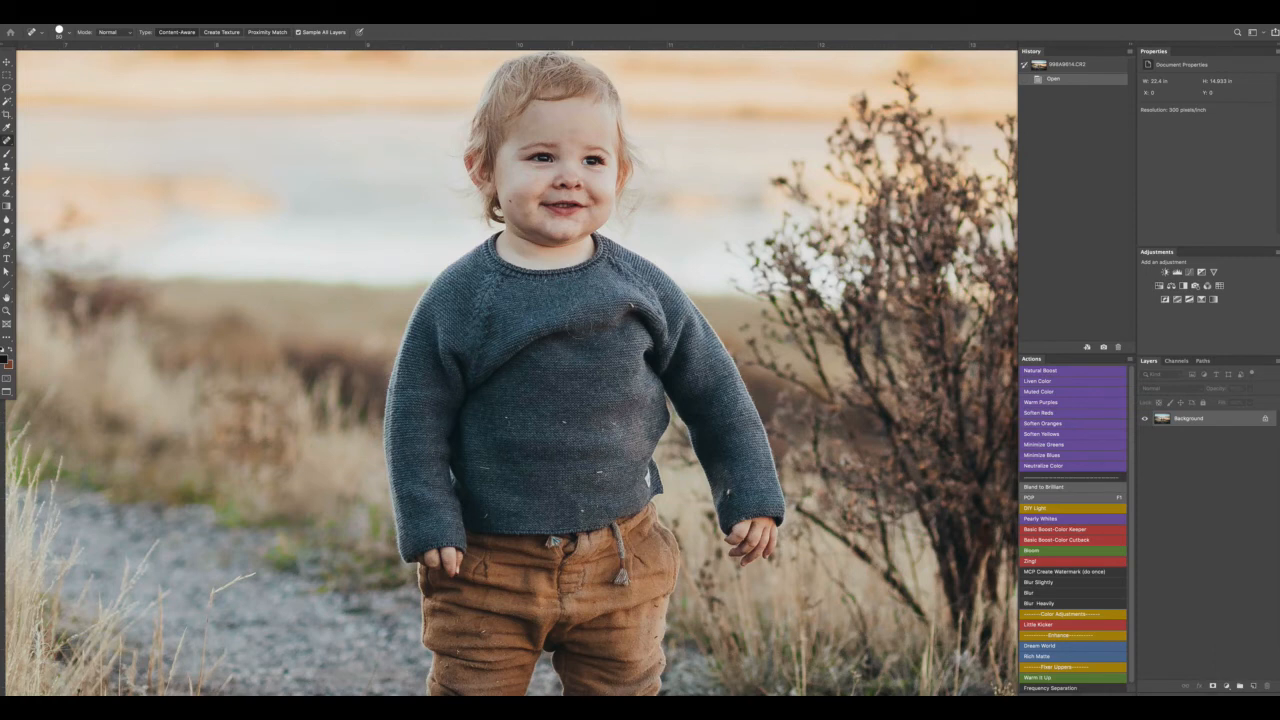
{"action": "key", "text": "bracketleft"}
{"action": "key", "text": "bracketleft"}
{"action": "left_click", "coordinate": [505, 420]}
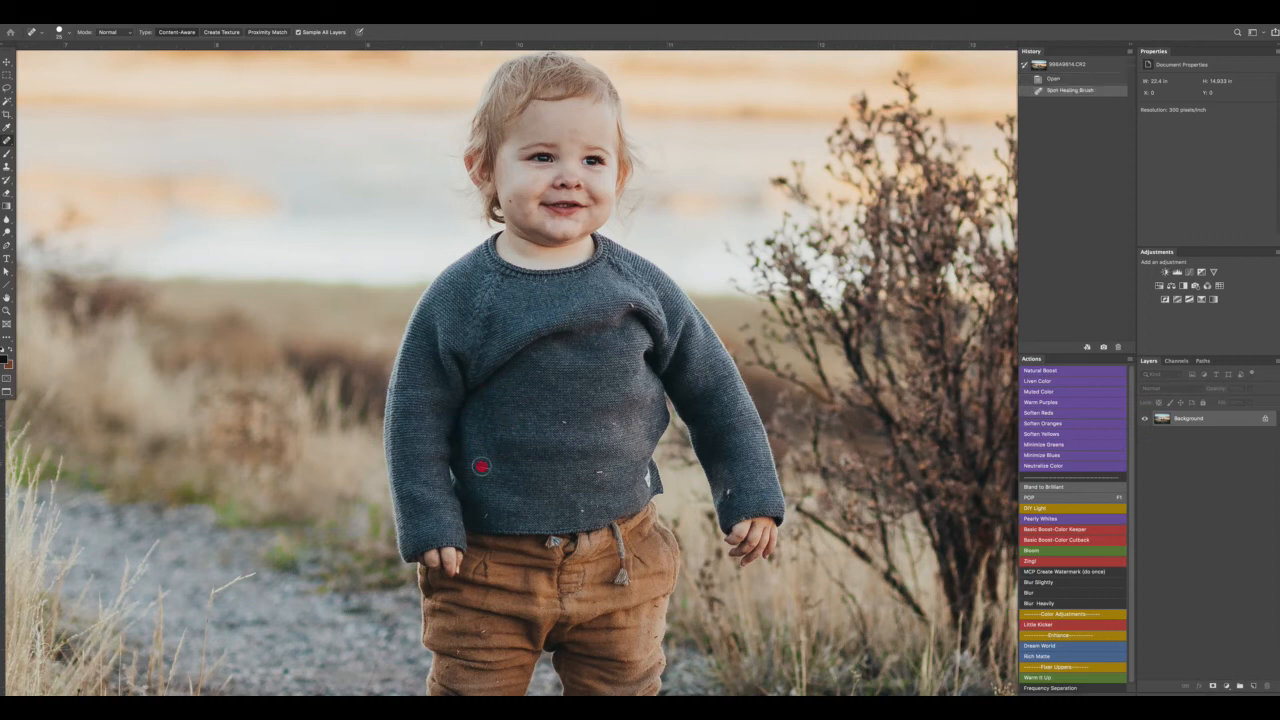
{"action": "left_click", "coordinate": [481, 466]}
{"action": "left_click", "coordinate": [487, 507]}
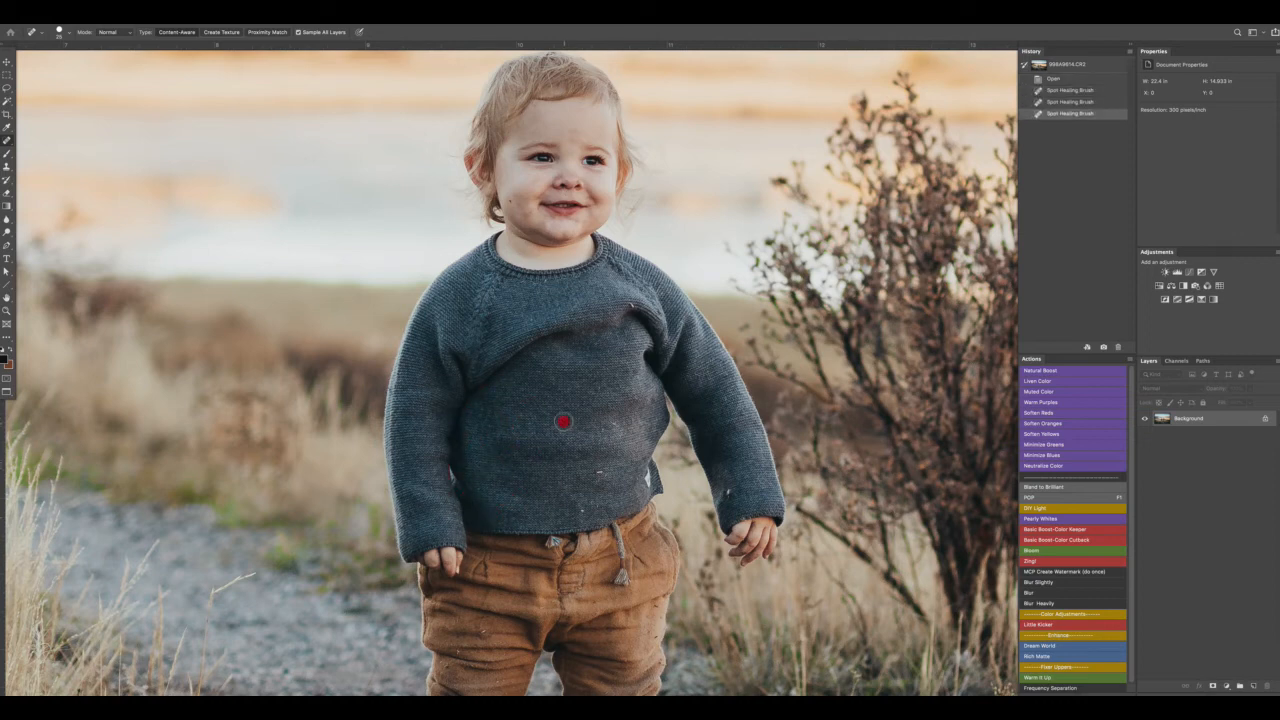
Heal the remaining specks on the sweater's middle, hem, cuff and chest, plus the small spot on the toddler's cheek.
{"action": "left_click", "coordinate": [563, 421]}
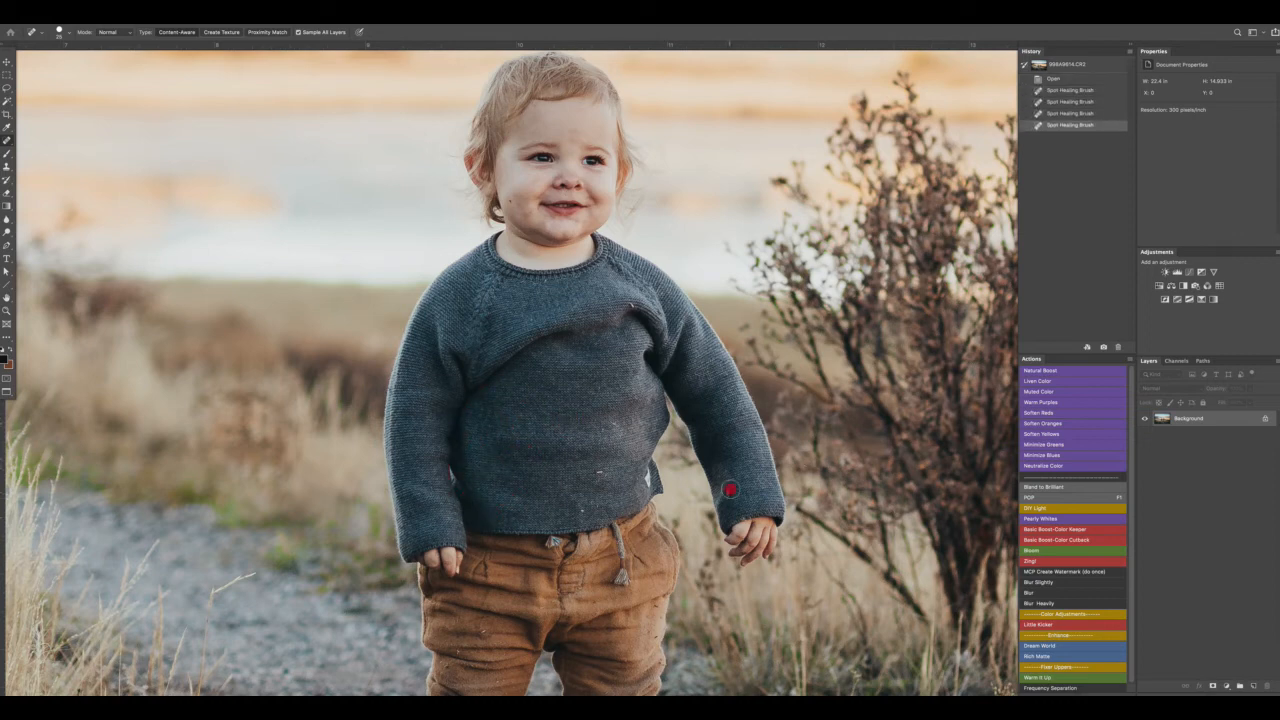
{"action": "left_click", "coordinate": [730, 489]}
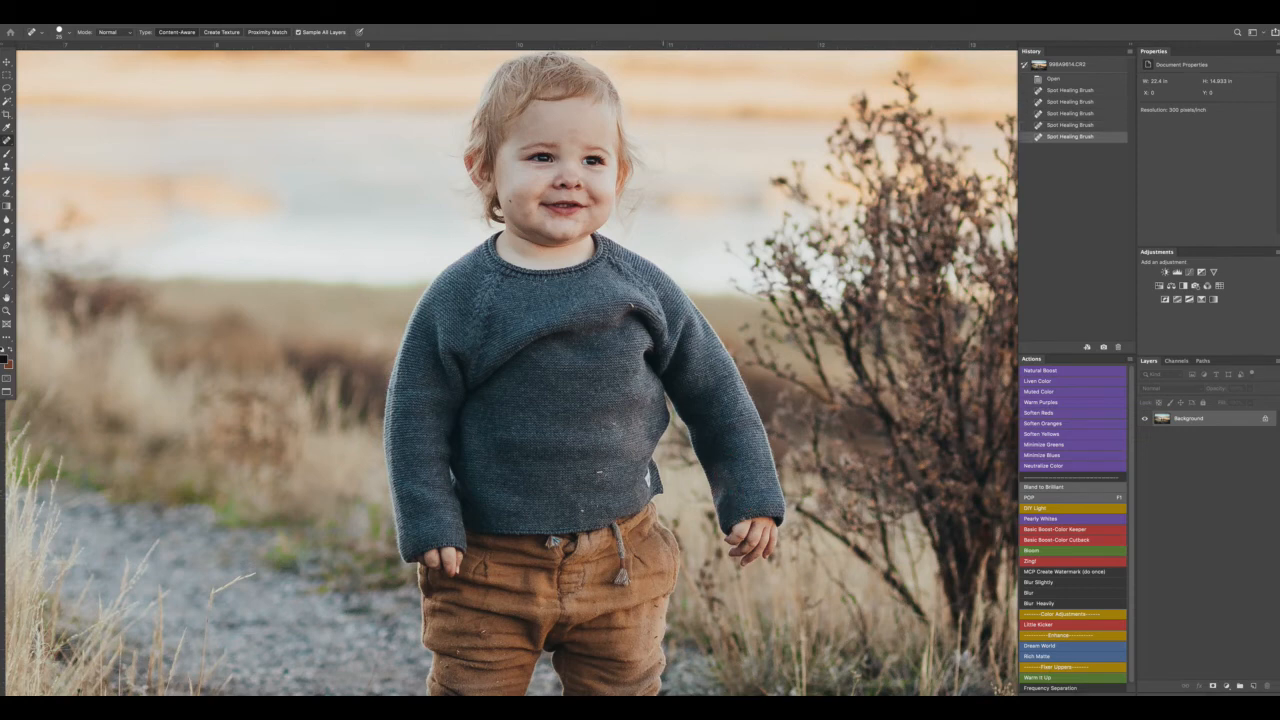
{"action": "left_click", "coordinate": [600, 471]}
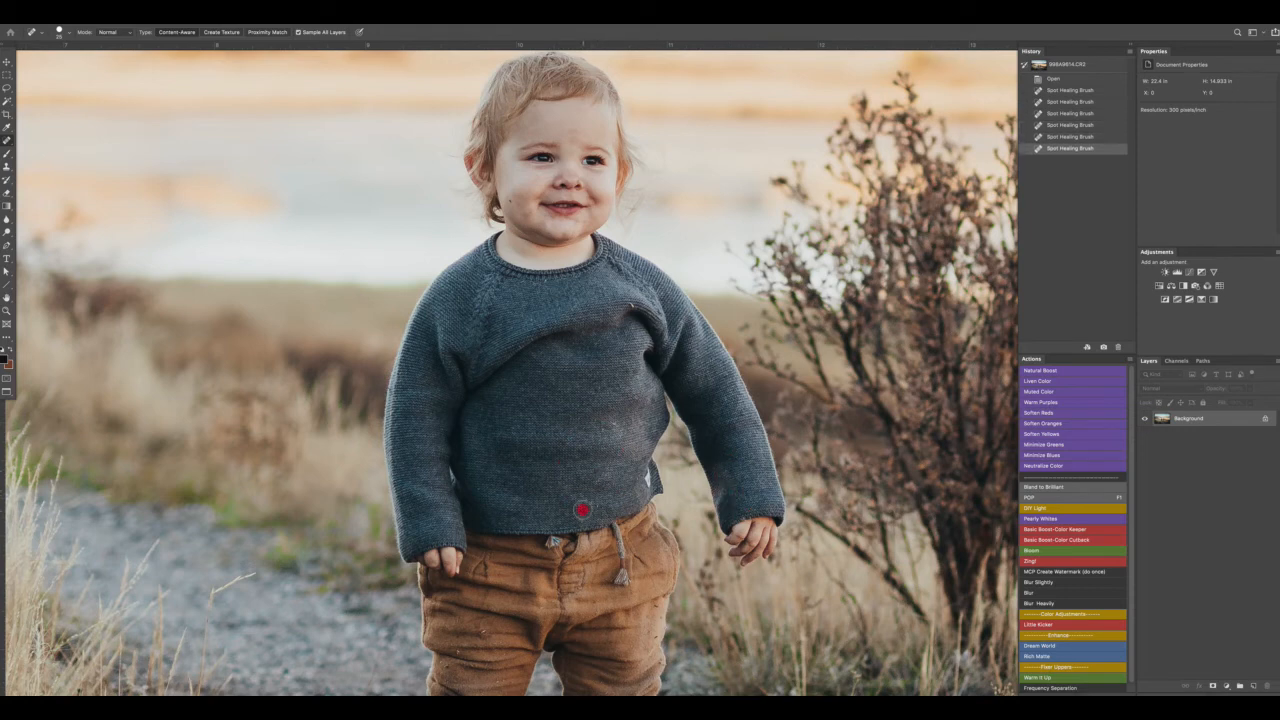
{"action": "left_click", "coordinate": [582, 510]}
{"action": "left_click", "coordinate": [600, 500]}
{"action": "left_click", "coordinate": [613, 424]}
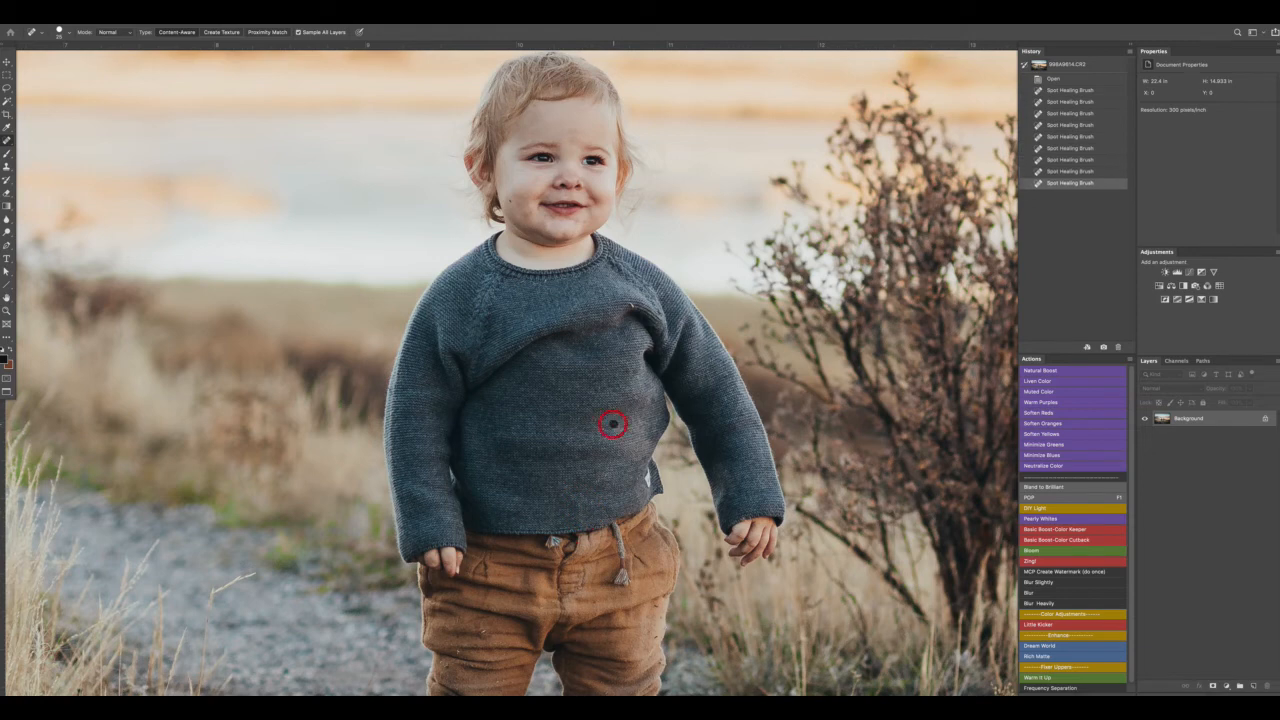
{"action": "left_click", "coordinate": [630, 307]}
{"action": "left_click", "coordinate": [631, 309]}
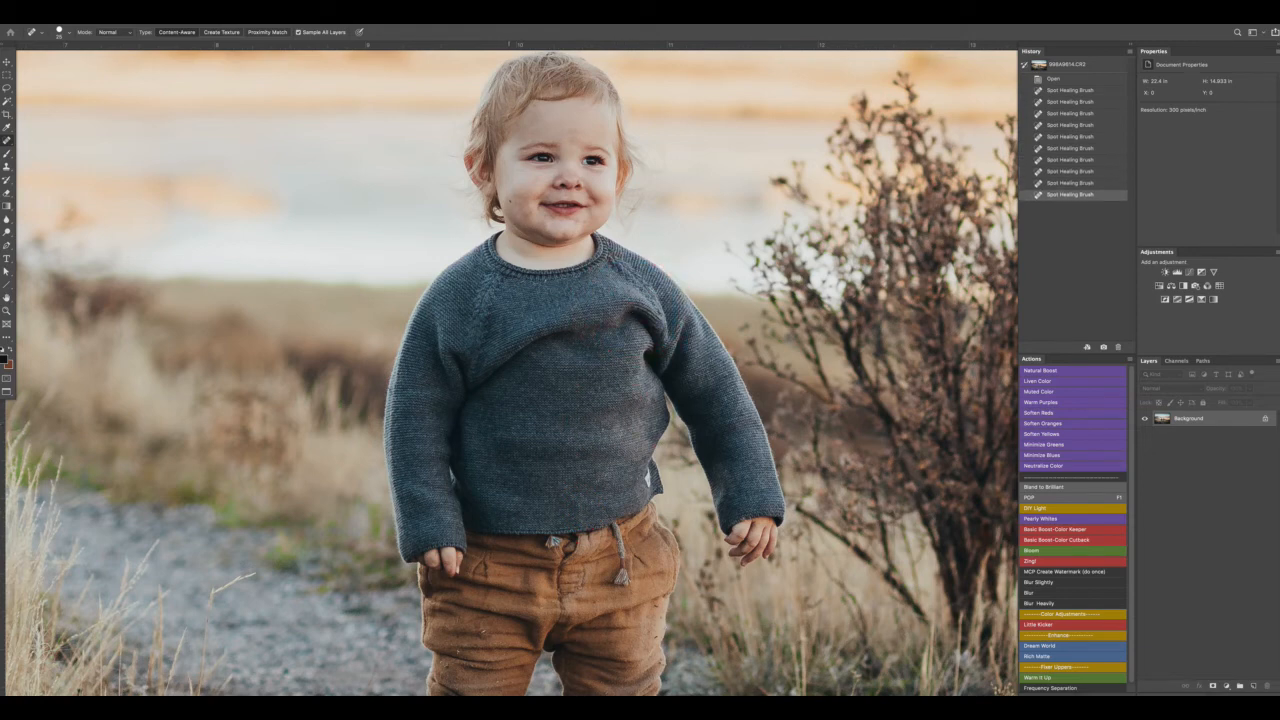
{"action": "left_click", "coordinate": [510, 202]}
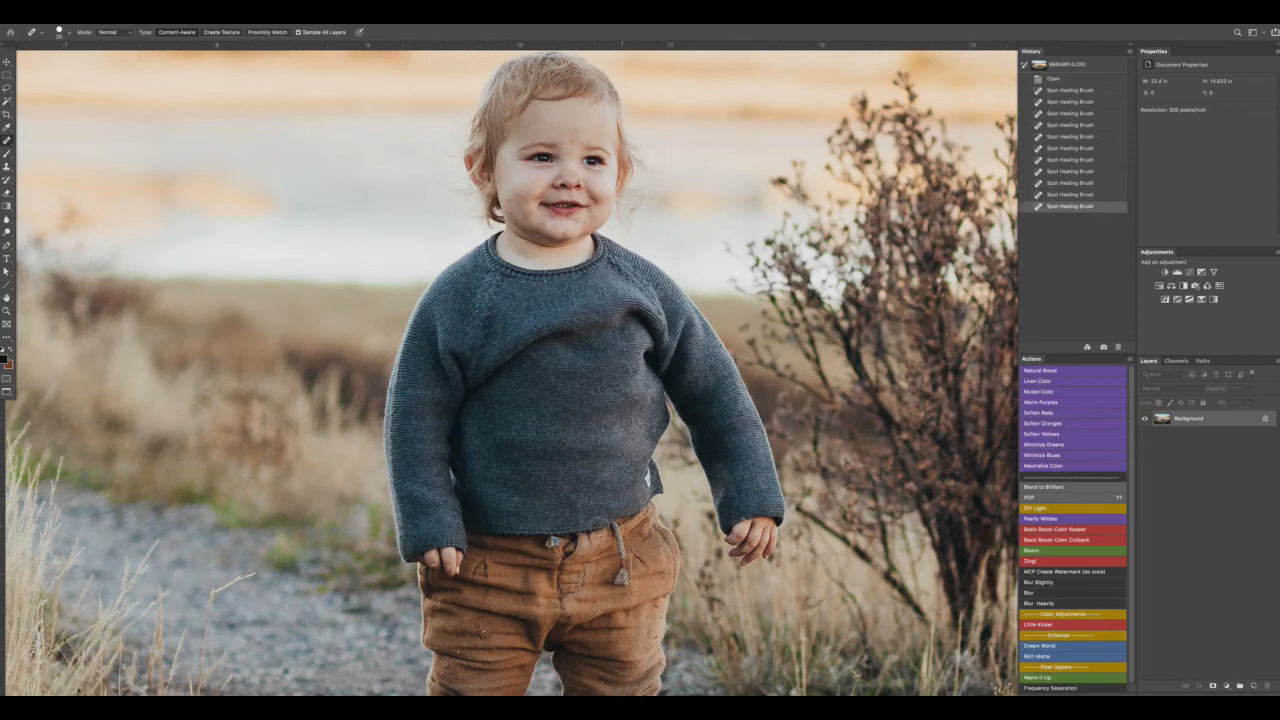
Inspect the toddler's trousers and shoes close up, and then examine the whole retouched photo.
{"action": "left_click_drag", "start_coordinate": [585, 503], "coordinate": [580, 319]}
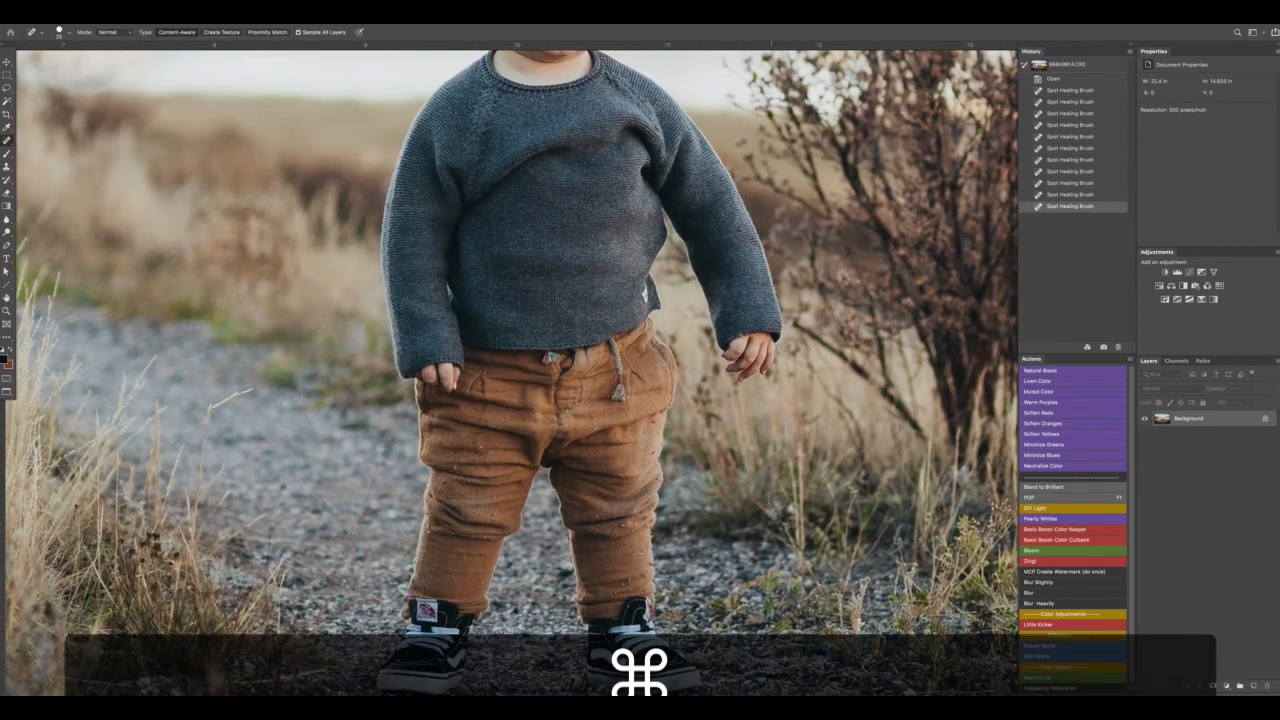
{"action": "key", "text": "super+minus"}
{"action": "key", "text": "super+minus"}
{"action": "key", "text": "super+minus"}
{"action": "key", "text": "super+minus"}
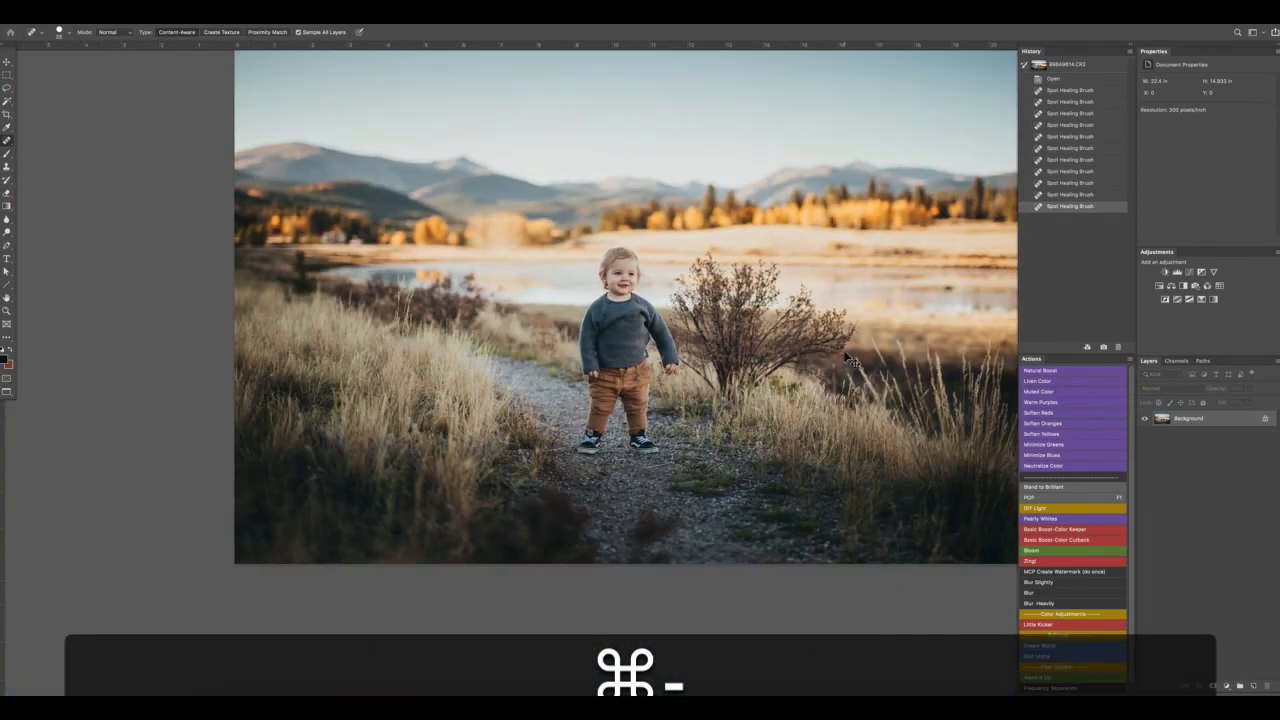
{"action": "left_click_drag", "start_coordinate": [846, 345], "coordinate": [762, 417]}
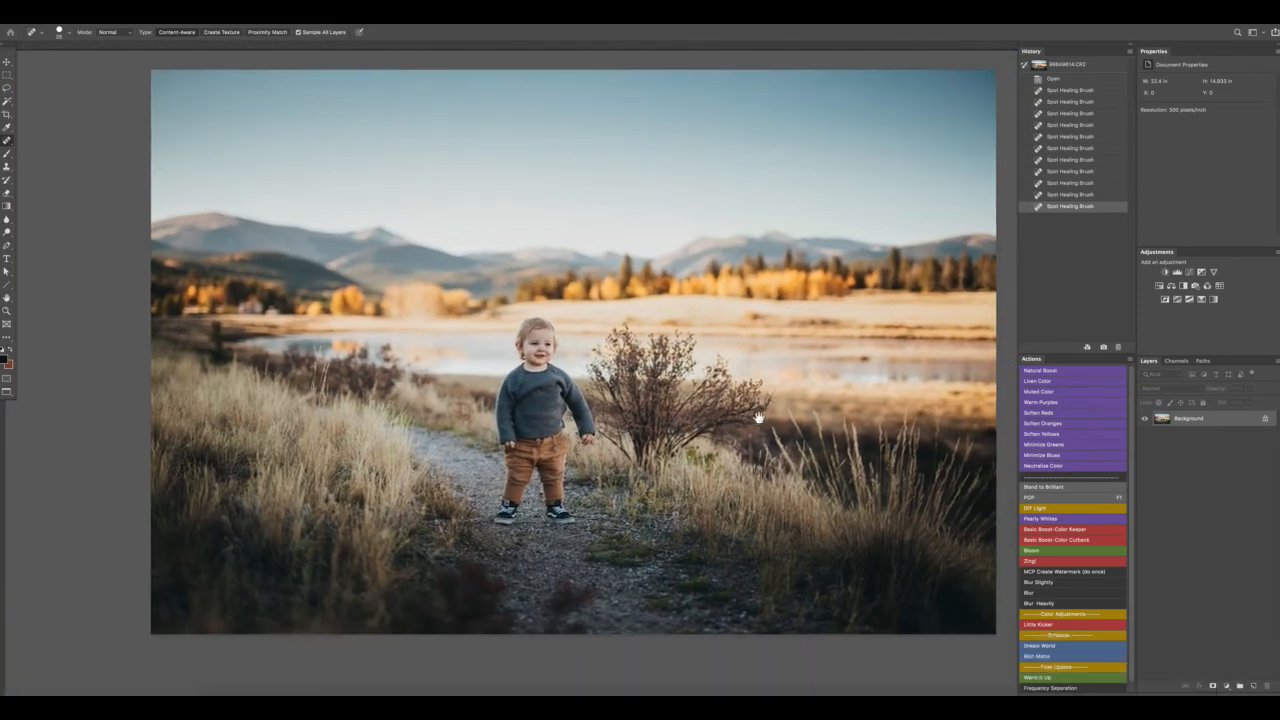
{"action": "key", "text": "super+minus"}
{"action": "key", "text": "super+equal"}
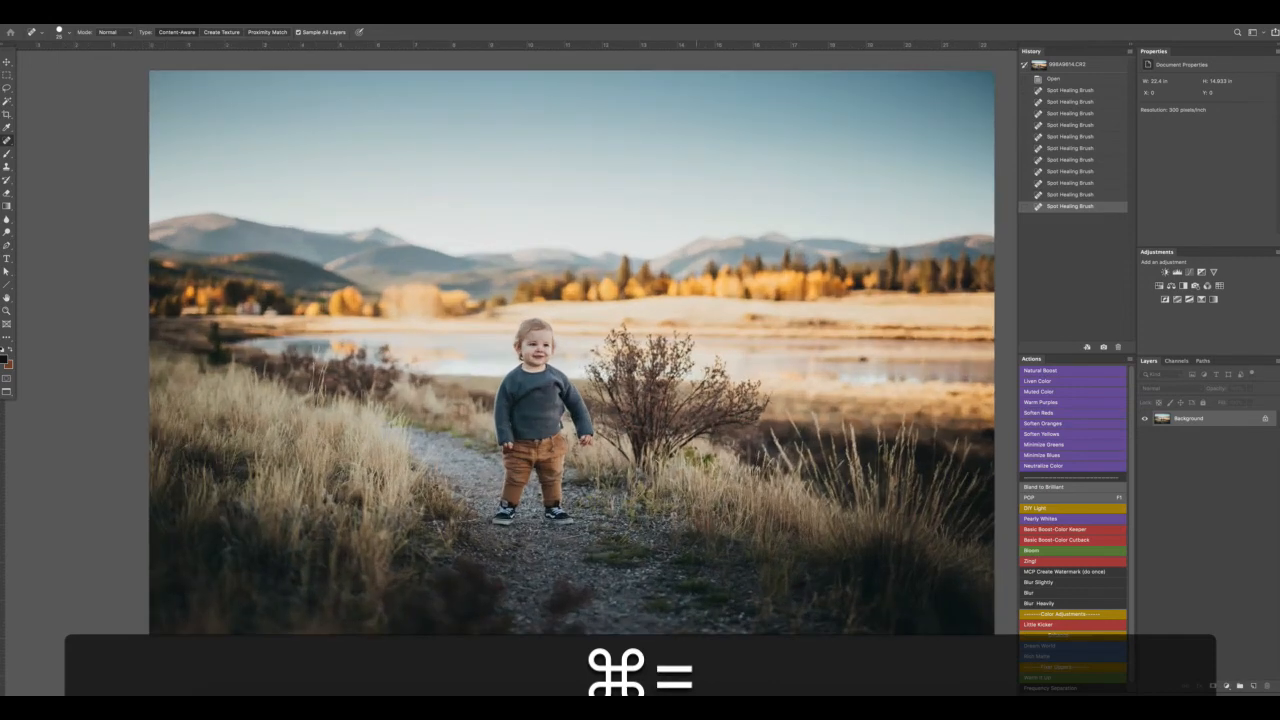
{"action": "key", "text": "space"}
{"action": "left_click_drag", "start_coordinate": [677, 422], "coordinate": [654, 426]}
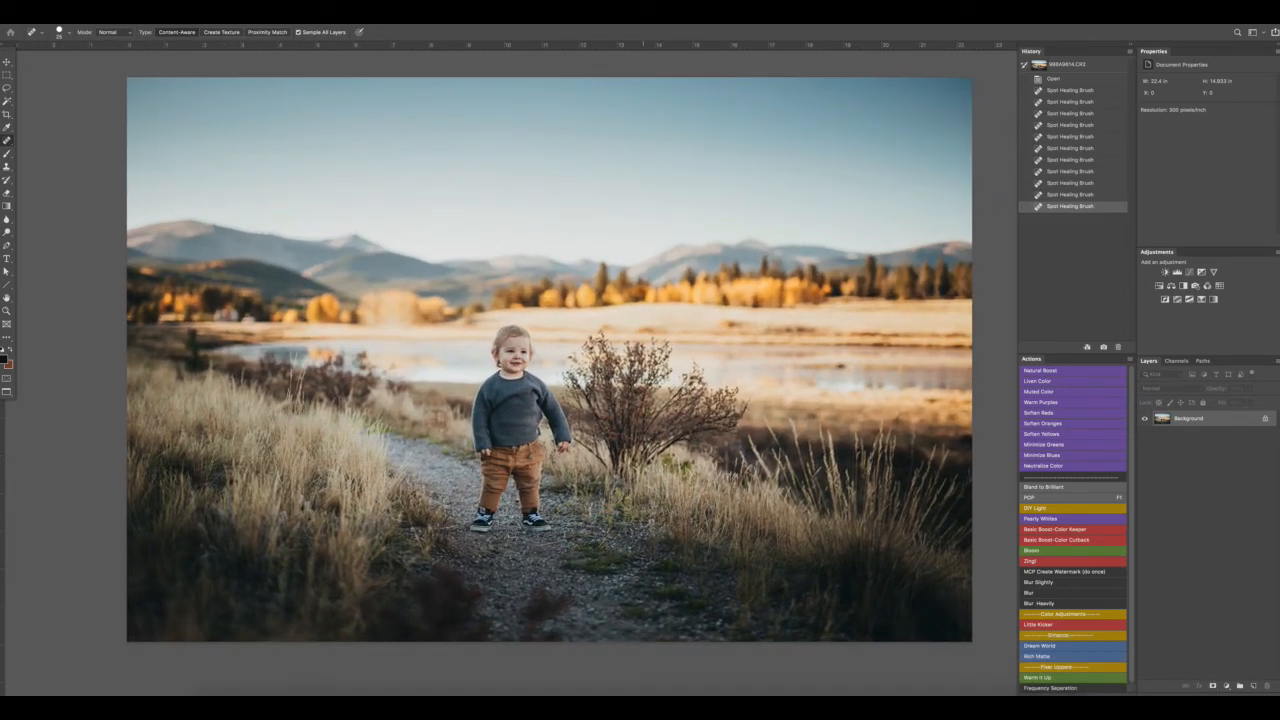
Run the Little Kicker action and add a layer mask to its layer group.
{"action": "left_click", "coordinate": [1068, 625]}
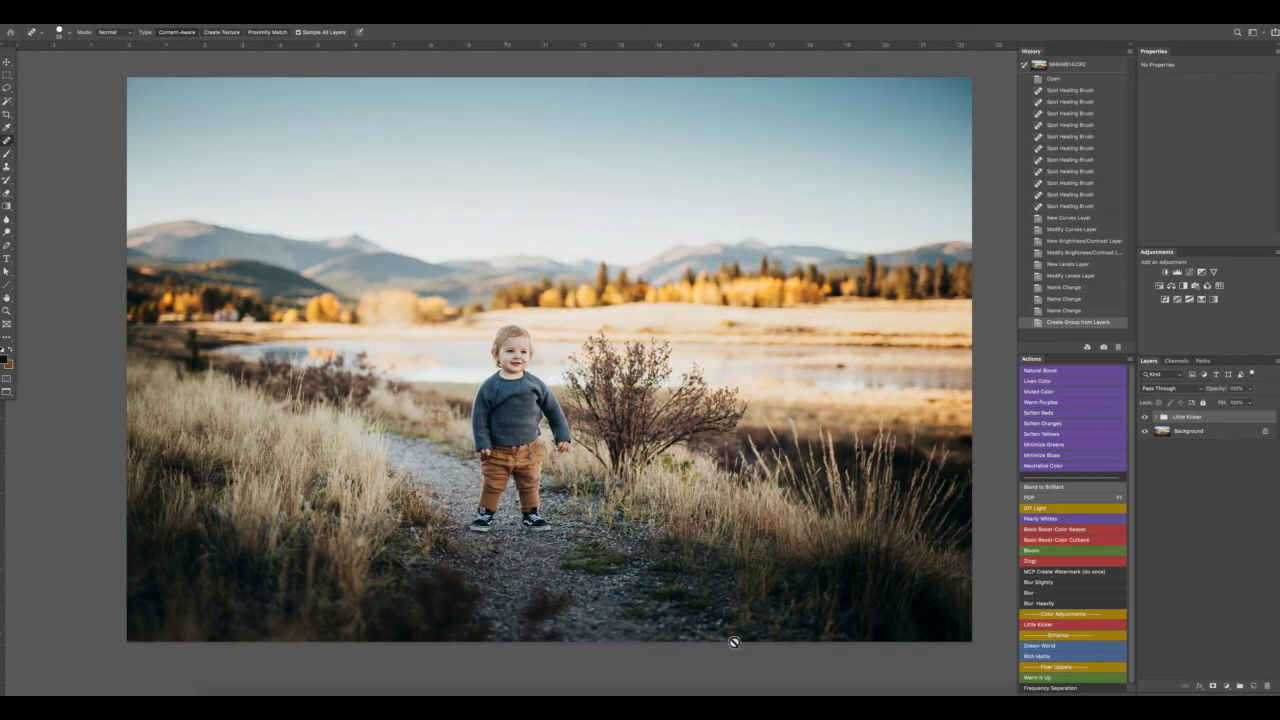
{"action": "left_click", "coordinate": [1213, 686]}
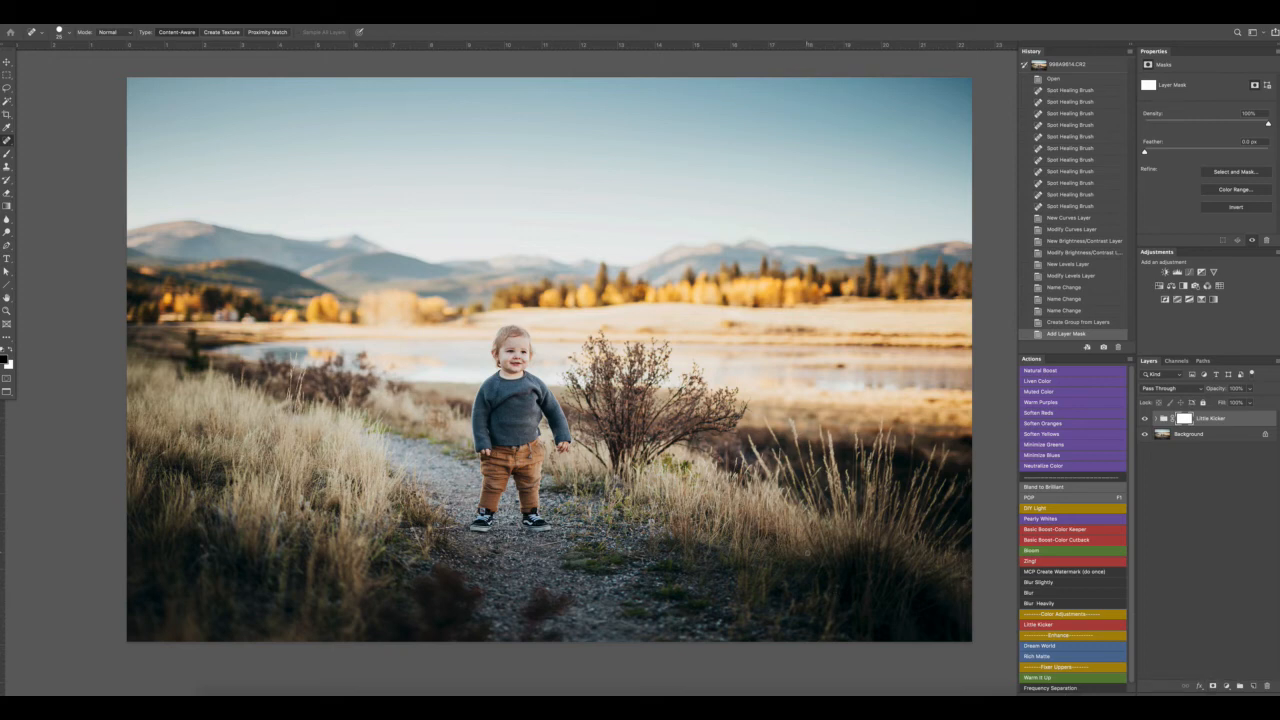
Paint black with a large, reduced-opacity brush on the Little Kicker mask over the dark foreground grass, and compare the photo without the group.
{"action": "key", "text": "b"}
{"action": "key", "text": "bracketright"}
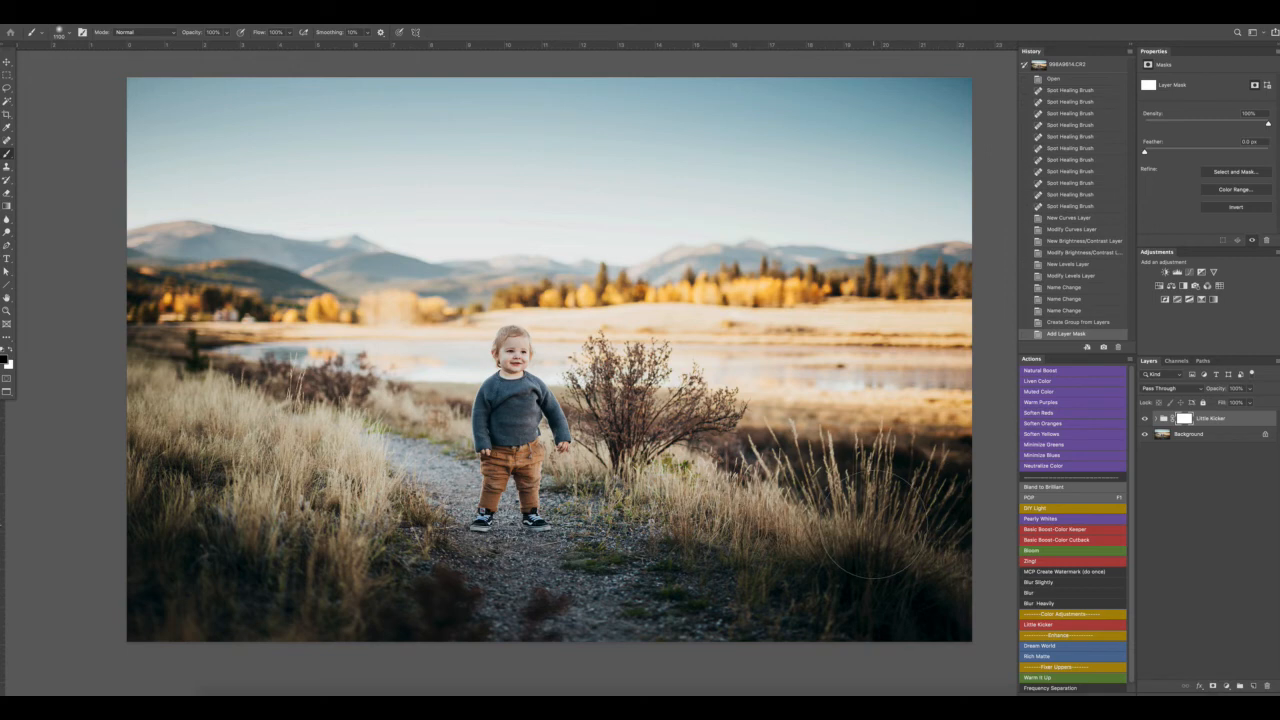
{"action": "left_click", "coordinate": [227, 33]}
{"action": "left_click", "coordinate": [203, 44]}
{"action": "key", "text": "Return"}
{"action": "left_click_drag", "start_coordinate": [948, 480], "coordinate": [952, 476]}
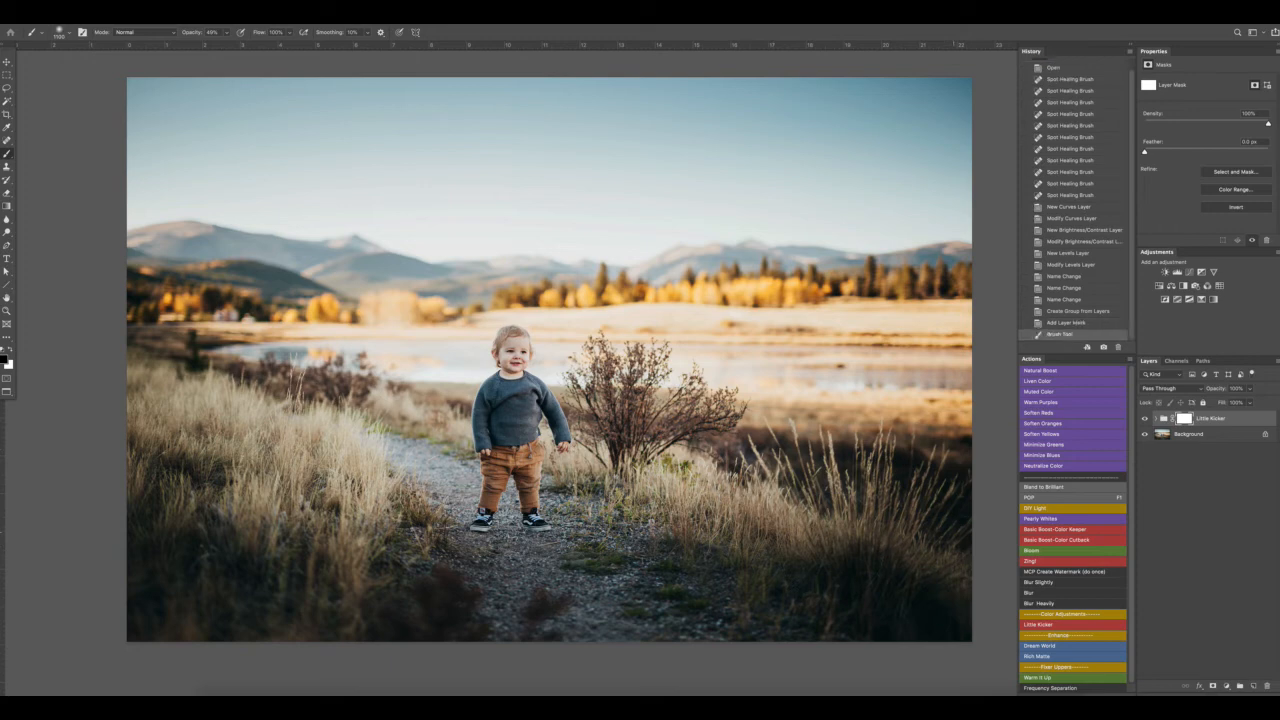
{"action": "left_click", "coordinate": [1145, 420]}
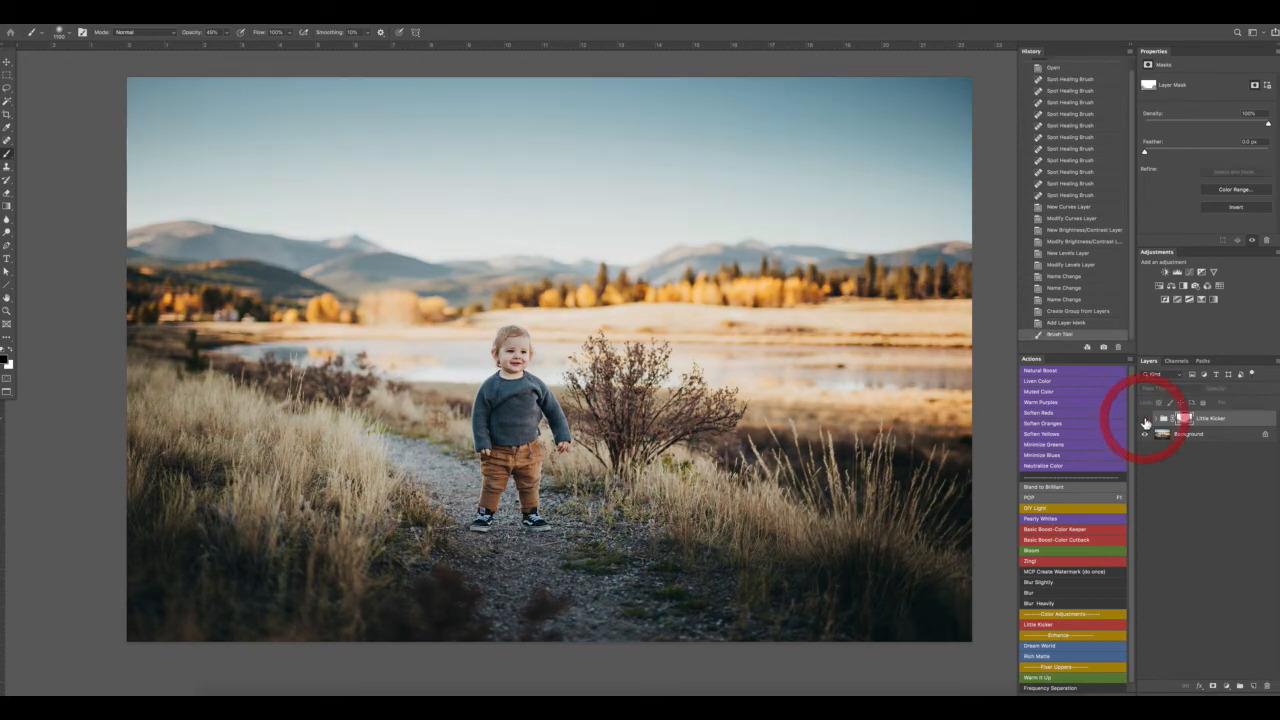
{"action": "left_click", "coordinate": [1145, 420]}
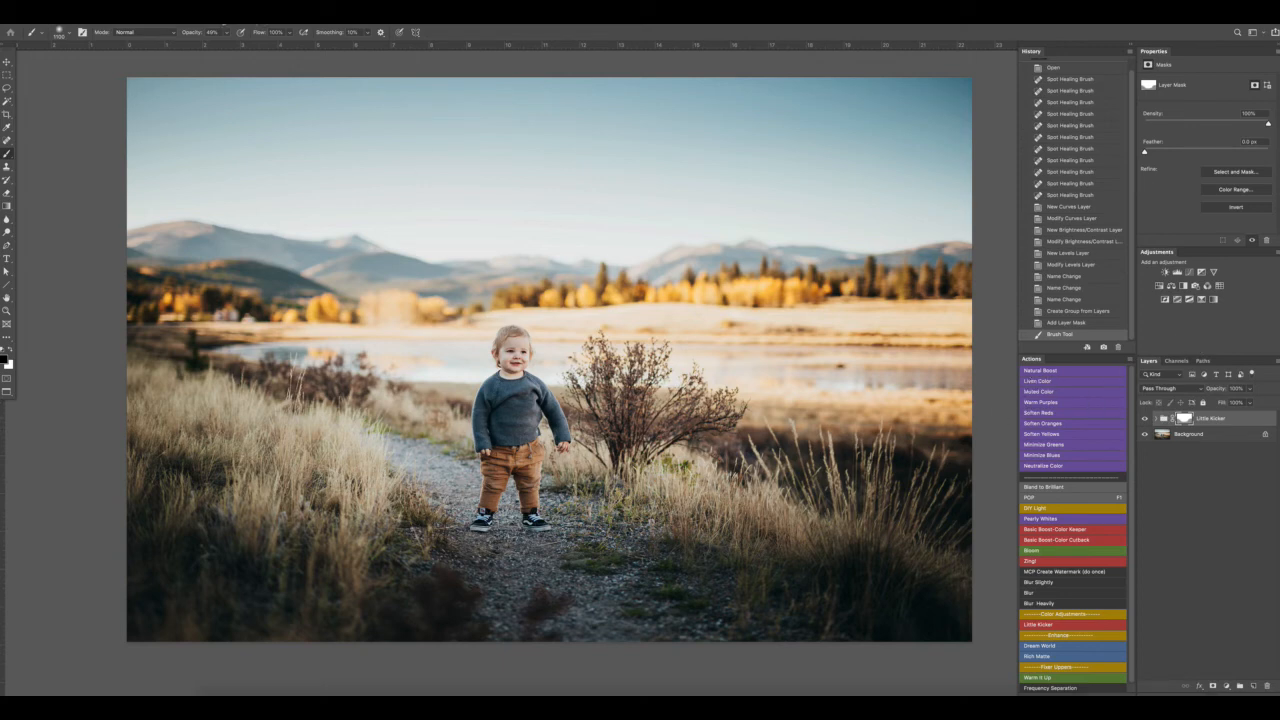
Flatten the image into a single background layer and recentre the photo.
{"action": "left_click", "coordinate": [216, 18]}
{"action": "mouse_move", "coordinate": [167, 18]}
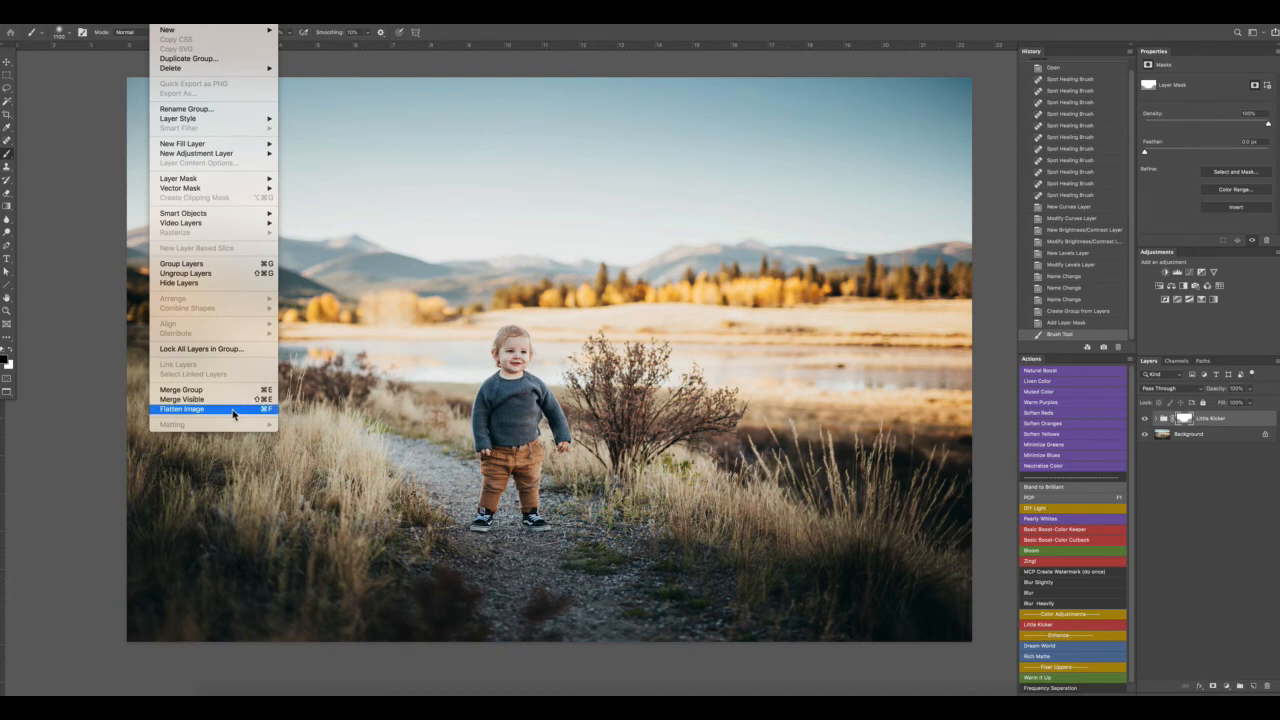
{"action": "left_click", "coordinate": [182, 409]}
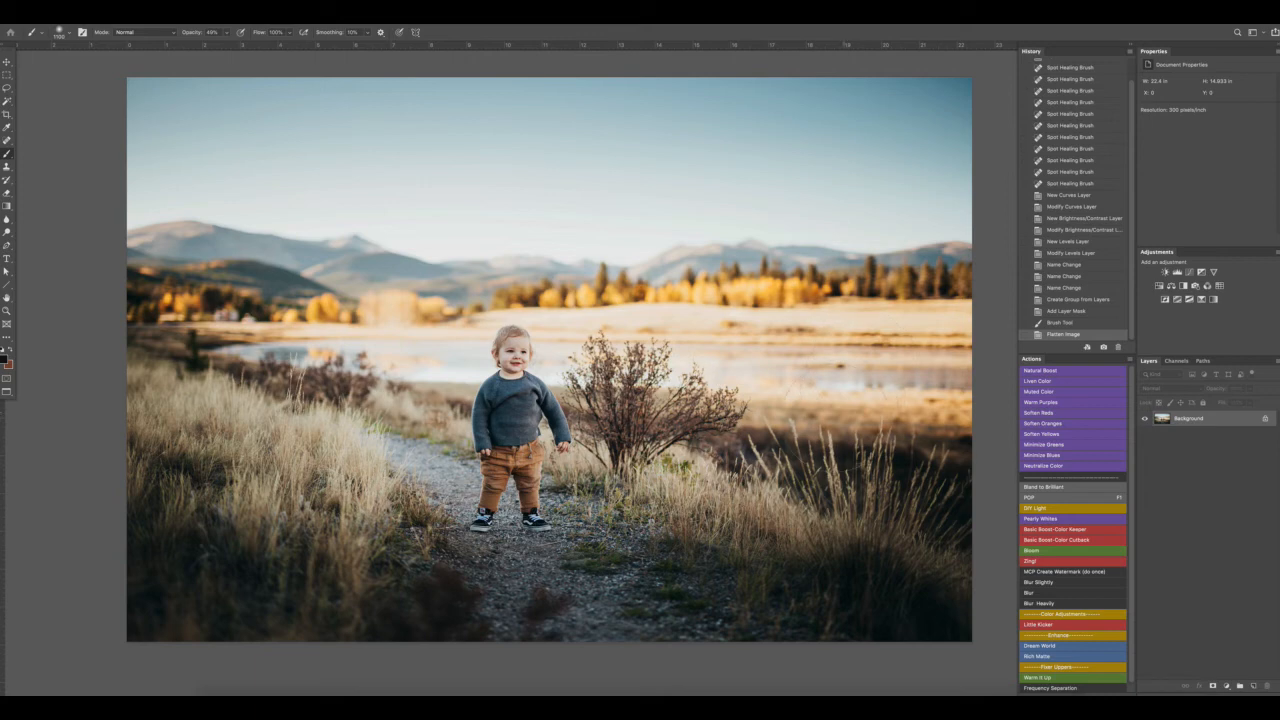
{"action": "key", "text": "space"}
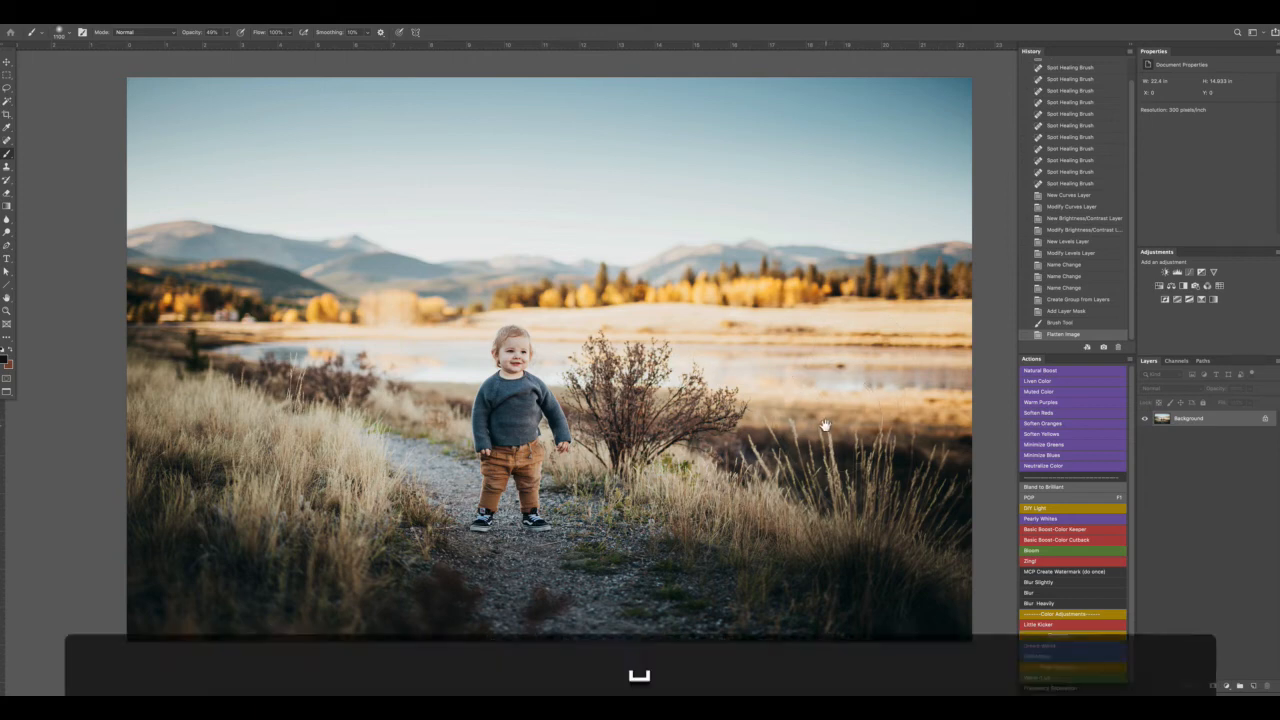
{"action": "left_click_drag", "start_coordinate": [823, 426], "coordinate": [820, 430]}
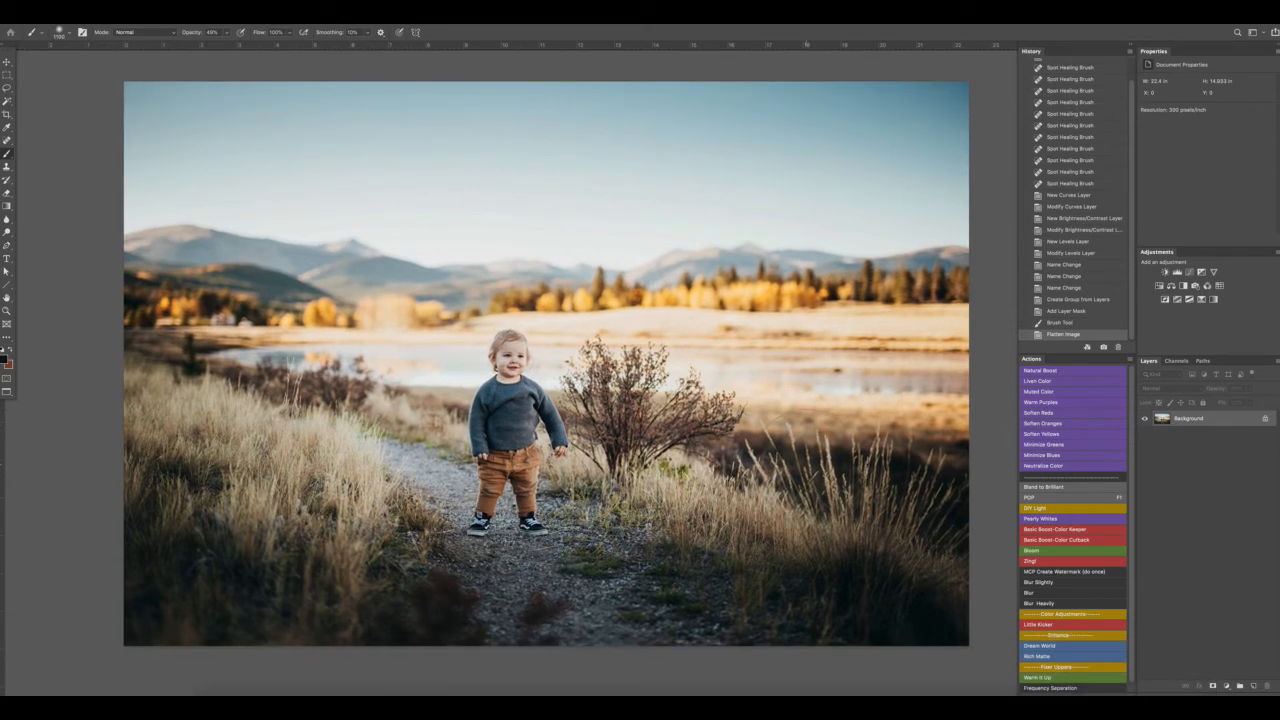
Add a Curves adjustment layer and pull its RGB curve down below the midtones to darken the photo.
{"action": "left_click", "coordinate": [1191, 273]}
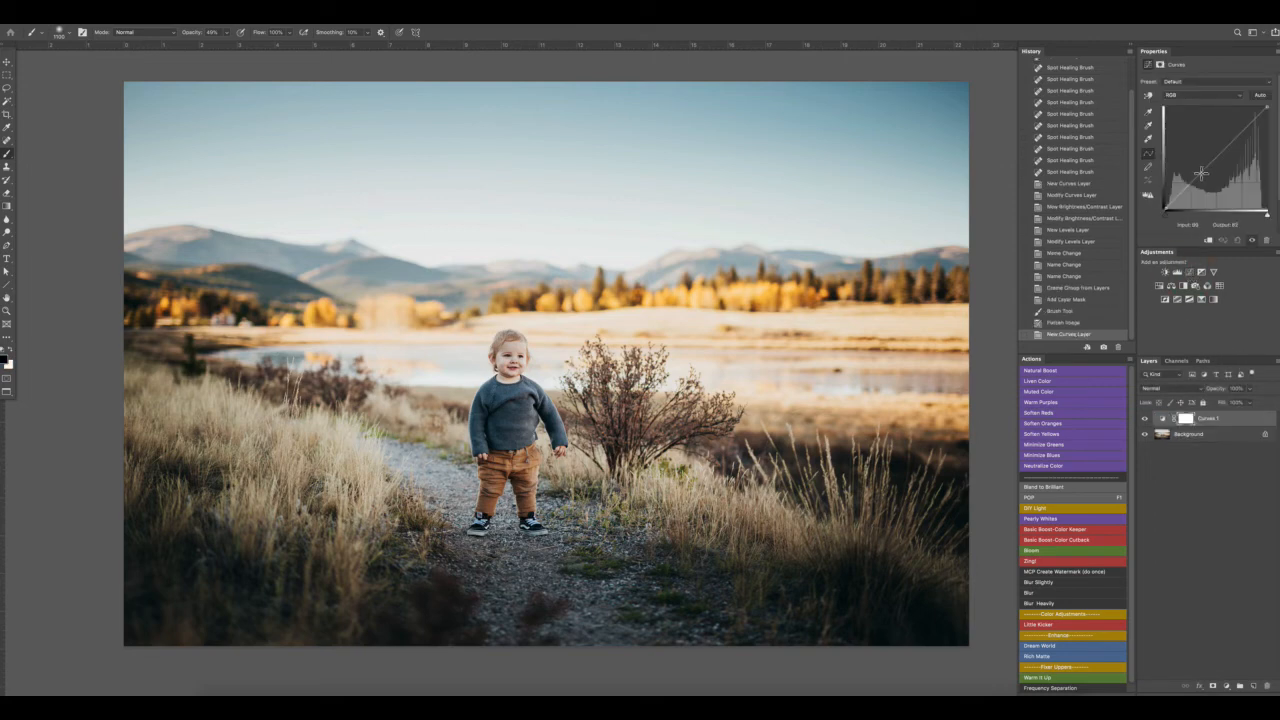
{"action": "left_click_drag", "start_coordinate": [1202, 175], "coordinate": [1207, 179]}
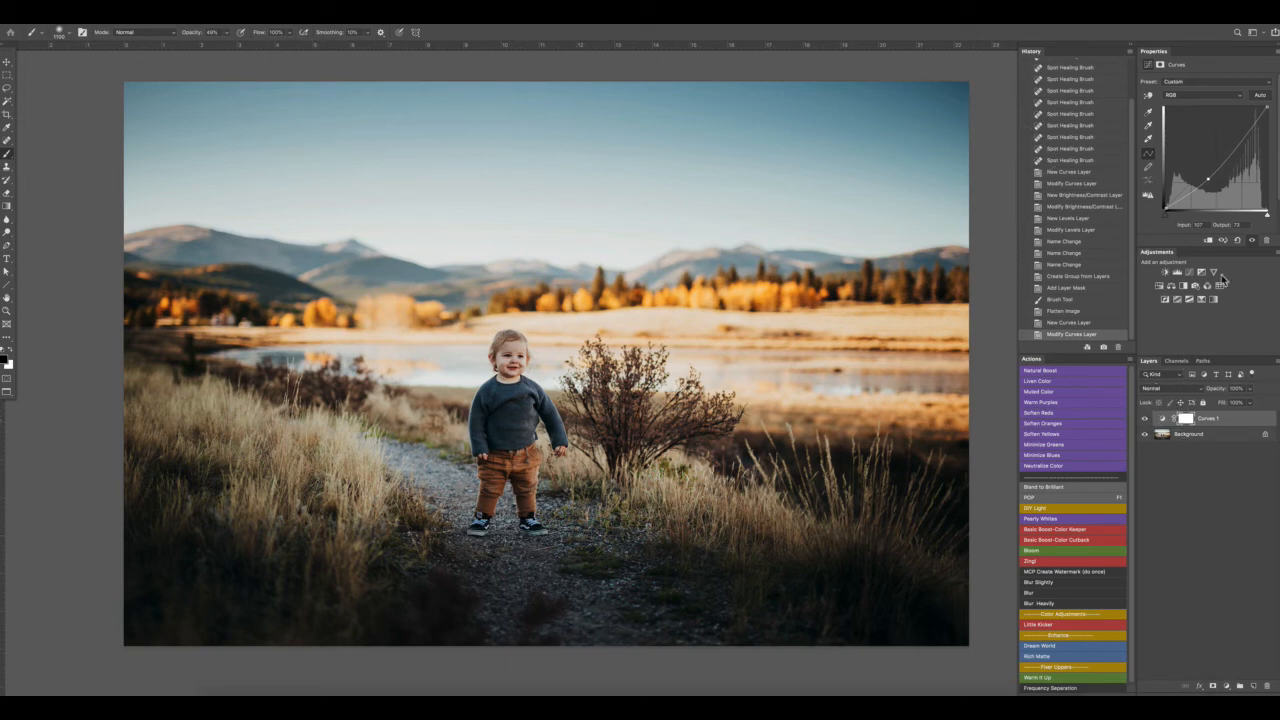
{"action": "left_click_drag", "start_coordinate": [1207, 180], "coordinate": [1205, 178]}
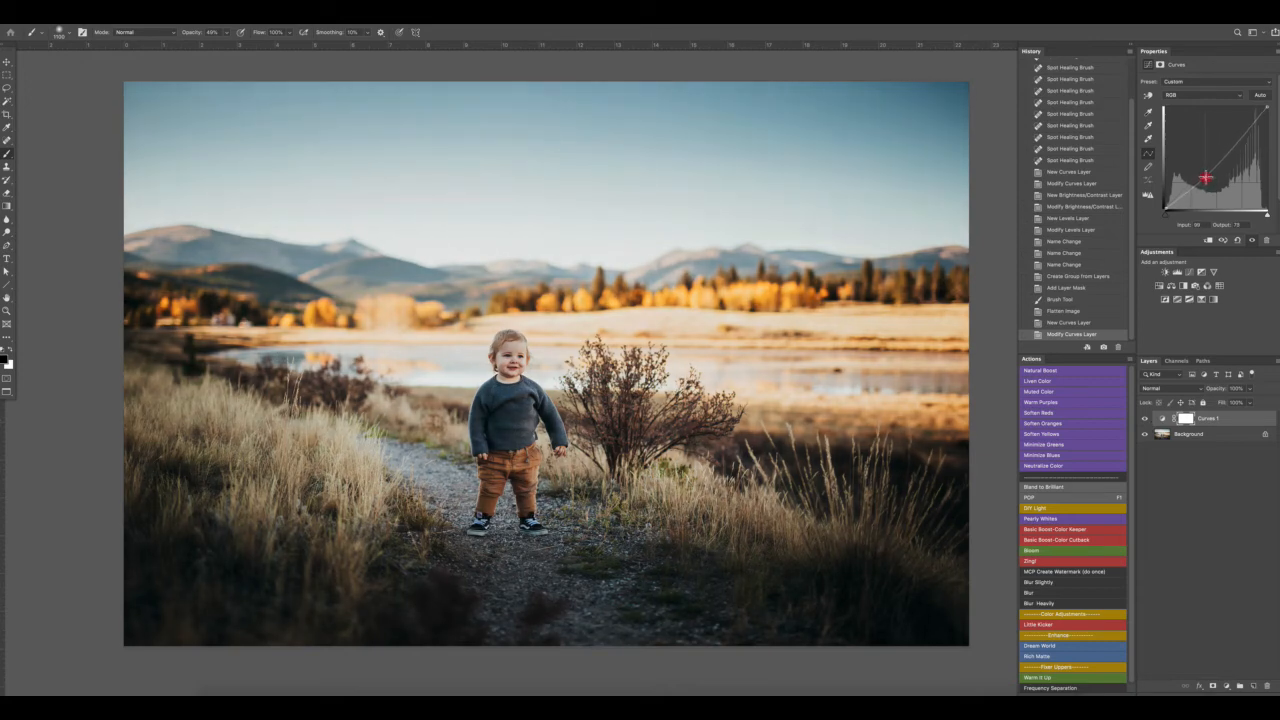
{"action": "left_click_drag", "start_coordinate": [1205, 178], "coordinate": [1208, 178]}
{"action": "left_click_drag", "start_coordinate": [1206, 178], "coordinate": [1195, 184]}
Paint black at 100% brush opacity on the Curves mask over the toddler's face, sweater, trousers and shoes.
{"action": "left_click", "coordinate": [227, 33]}
{"action": "left_click_drag", "start_coordinate": [227, 43], "coordinate": [250, 44]}
{"action": "left_click", "coordinate": [301, 40]}
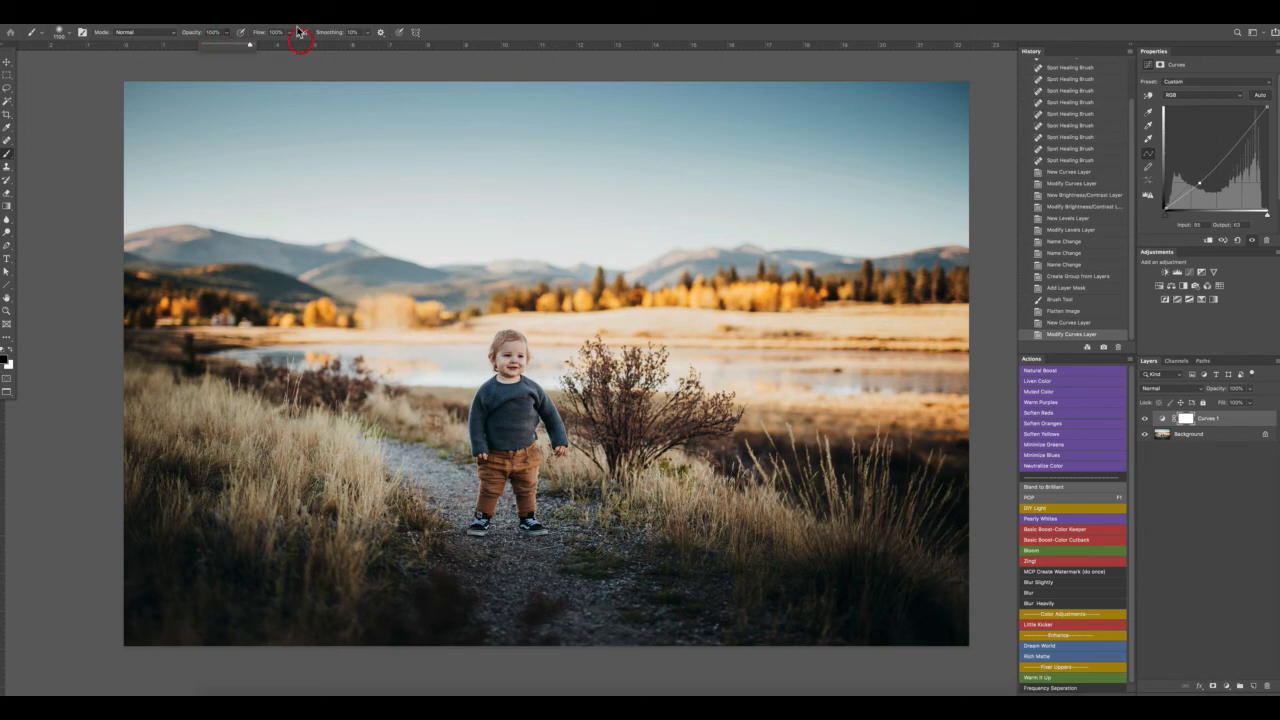
{"action": "left_click", "coordinate": [516, 426]}
{"action": "key", "text": "bracketleft"}
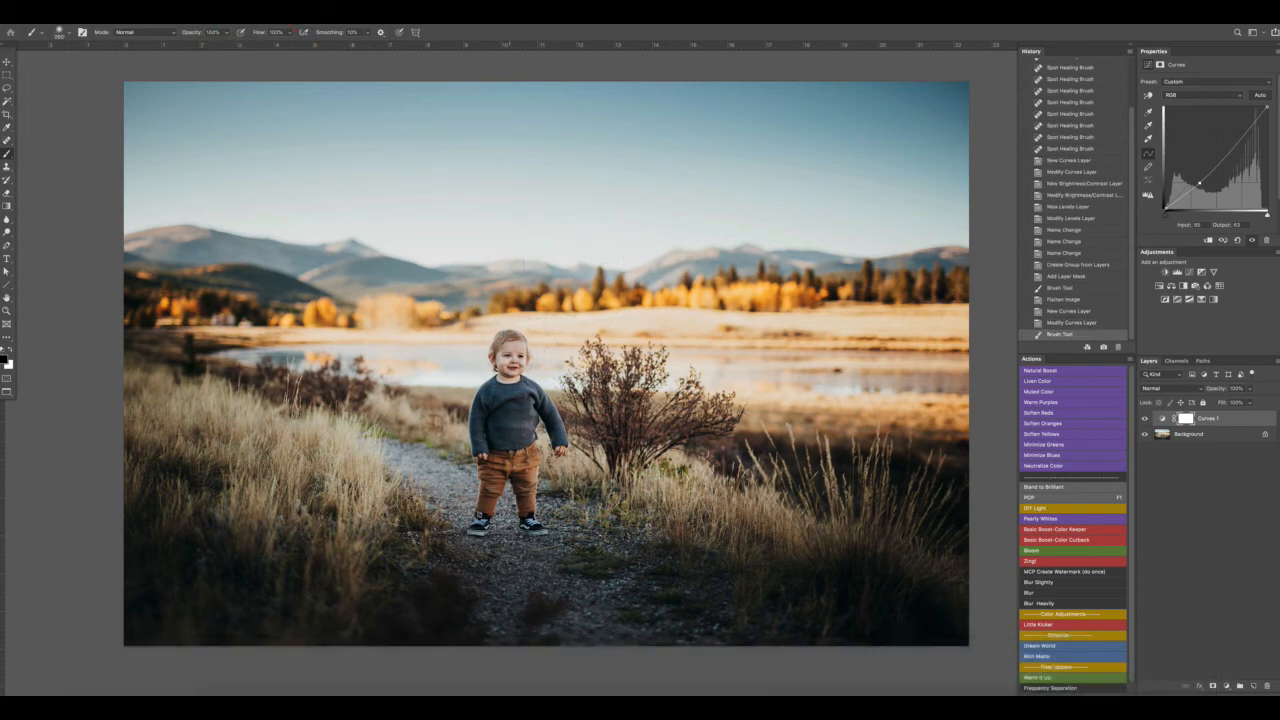
{"action": "mouse_move", "coordinate": [514, 382]}
{"action": "left_mouse_down"}
{"action": "mouse_move", "coordinate": [493, 440]}
{"action": "mouse_move", "coordinate": [524, 438]}
{"action": "mouse_move", "coordinate": [530, 394]}
{"action": "left_mouse_up"}
{"action": "mouse_move", "coordinate": [494, 476]}
{"action": "left_mouse_down"}
{"action": "mouse_move", "coordinate": [517, 460]}
{"action": "mouse_move", "coordinate": [531, 515]}
{"action": "mouse_move", "coordinate": [484, 518]}
{"action": "left_mouse_up"}
{"action": "key", "text": "bracketright"}
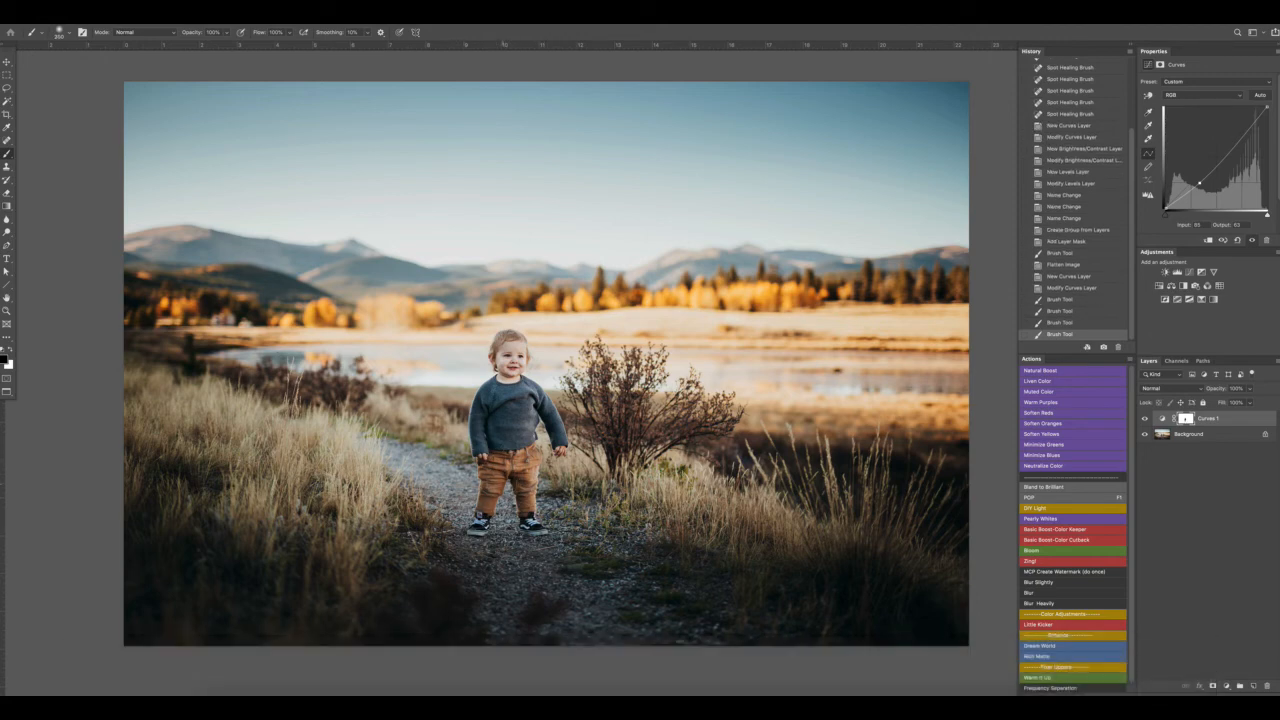
{"action": "key", "text": "bracketright"}
{"action": "left_click", "coordinate": [69, 37]}
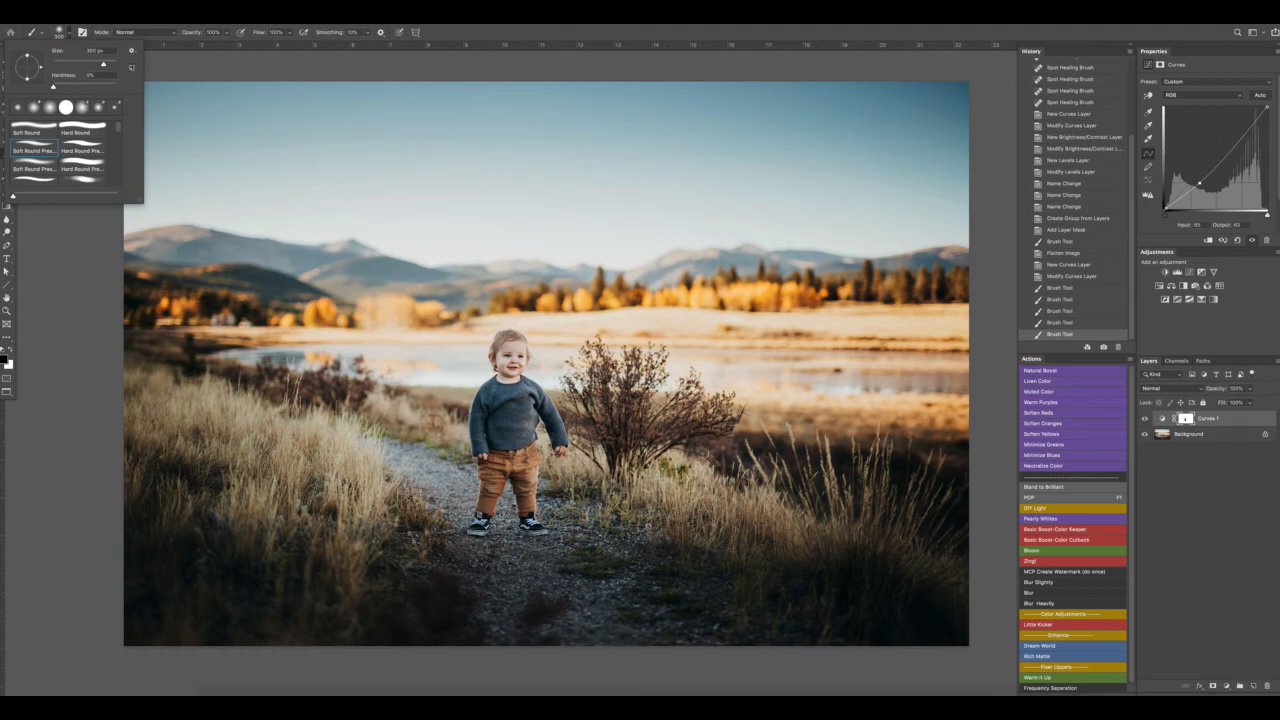
{"action": "left_click", "coordinate": [505, 416]}
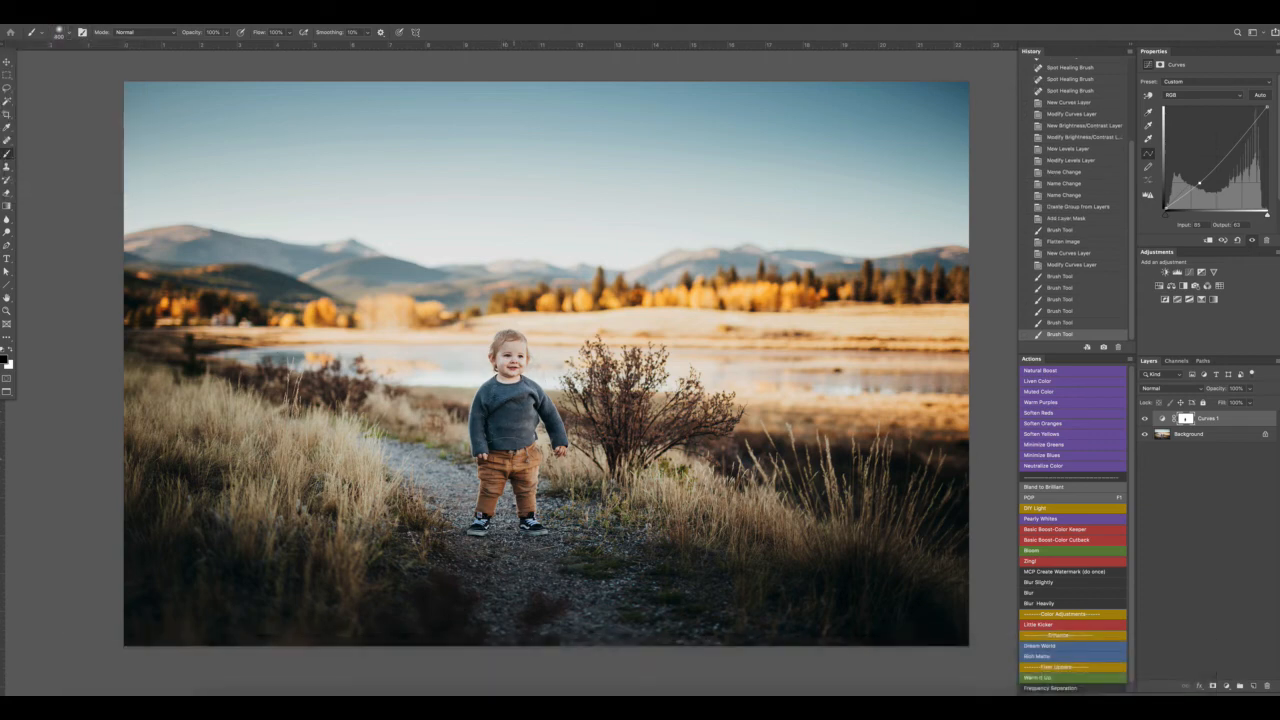
{"action": "left_click", "coordinate": [517, 424]}
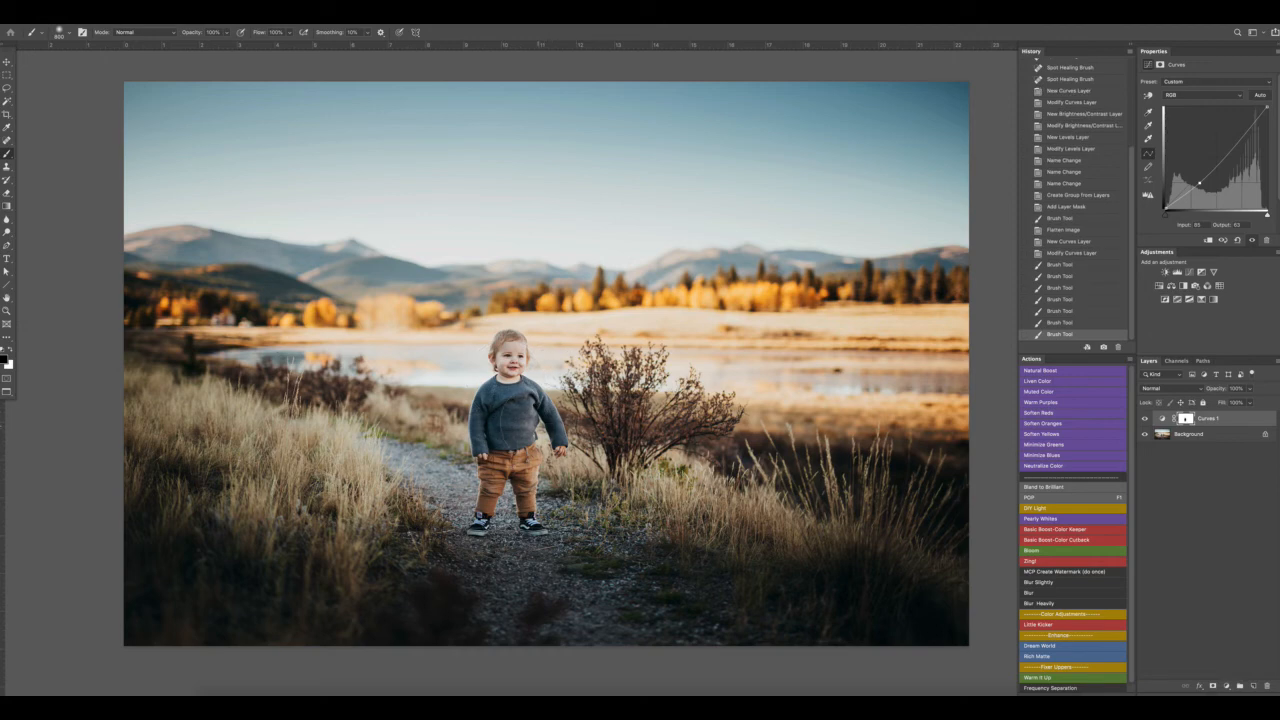
Paint the Curves mask over the dark foreground grass with a much larger brush at 30% opacity.
{"action": "key", "text": "bracketright"}
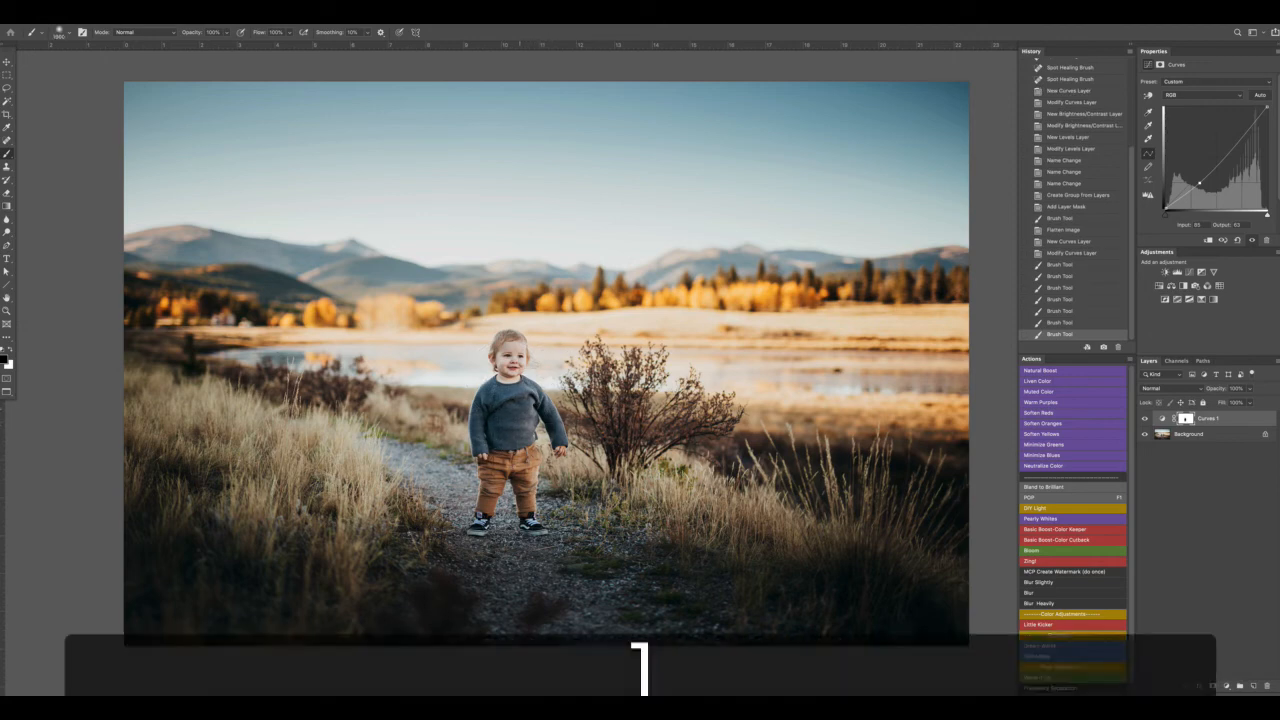
{"action": "key", "text": "bracketright"}
{"action": "key", "text": "bracketright"}
{"action": "key", "text": "bracketright"}
{"action": "key", "text": "bracketright"}
{"action": "key", "text": "bracketright"}
{"action": "key", "text": "bracketright"}
{"action": "key", "text": "bracketright"}
{"action": "key", "text": "bracketright"}
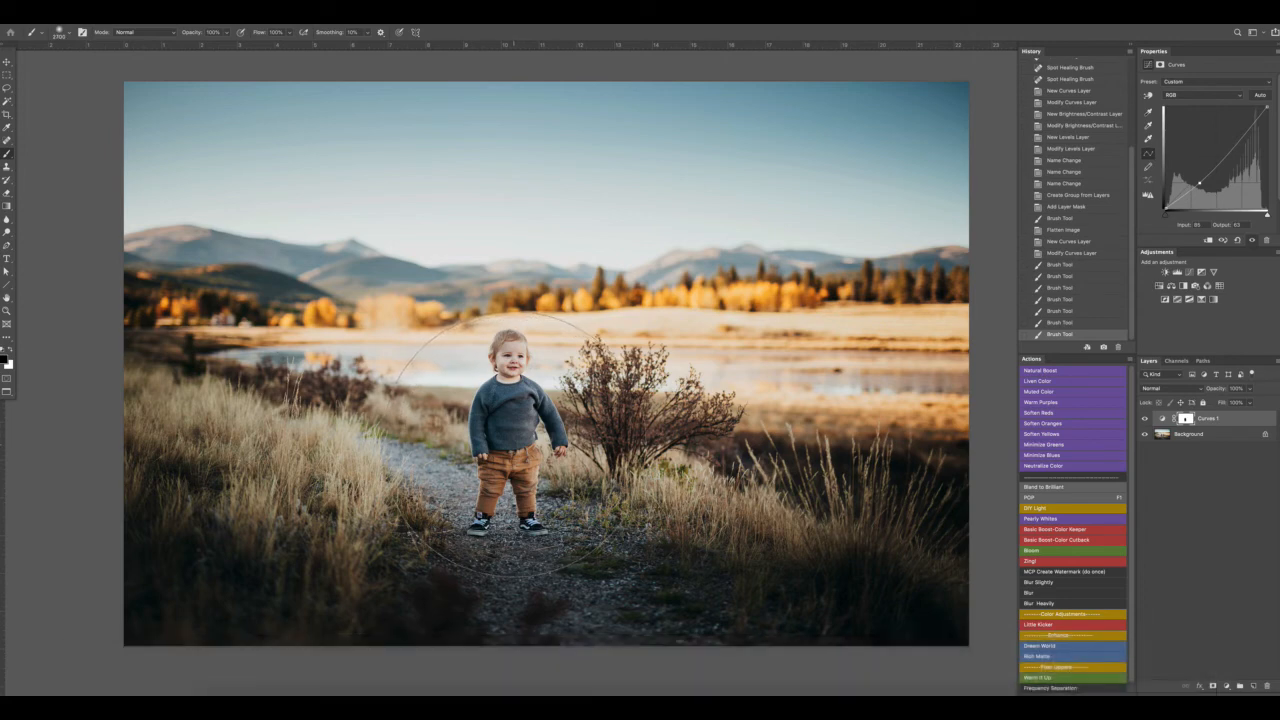
{"action": "key", "text": "3"}
{"action": "left_click", "coordinate": [229, 34]}
{"action": "left_click_drag", "start_coordinate": [808, 600], "coordinate": [875, 588]}
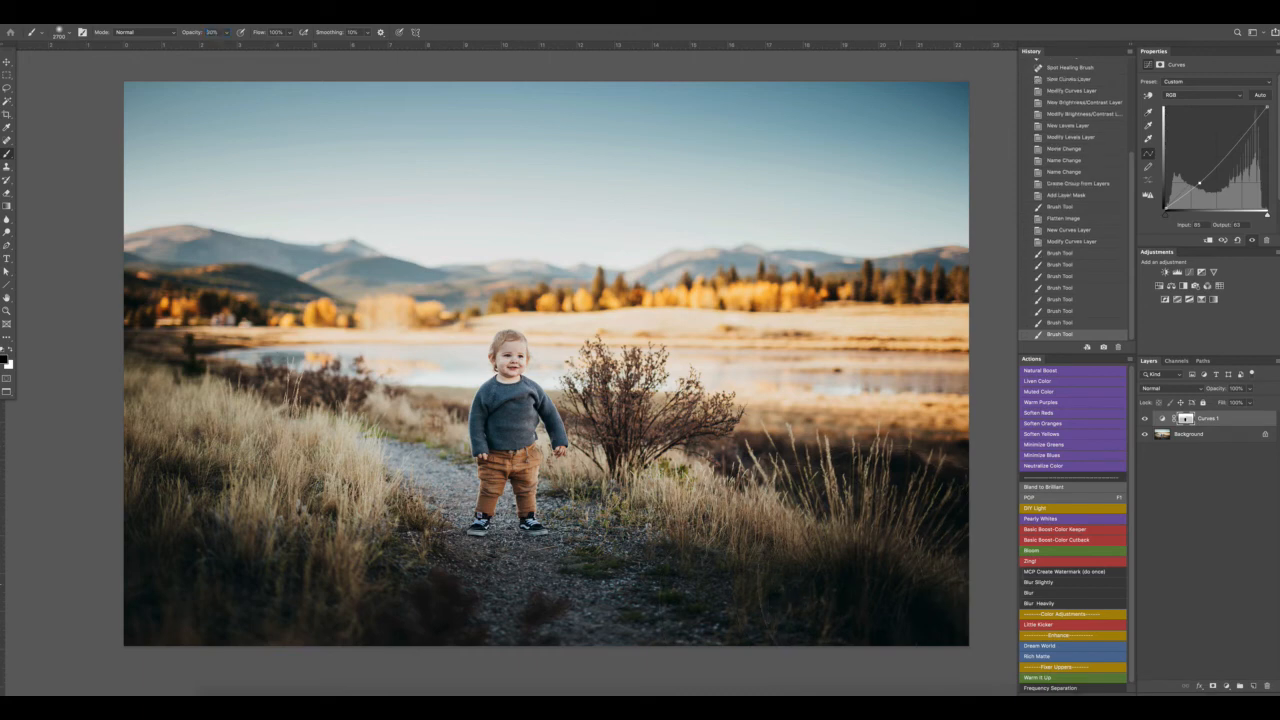
Paint the Curves mask with a smaller brush over the bush and the lakeshore beside the toddler.
{"action": "key", "text": "bracketleft"}
{"action": "key", "text": "bracketleft"}
{"action": "key", "text": "bracketleft"}
{"action": "left_click_drag", "start_coordinate": [671, 376], "coordinate": [711, 388]}
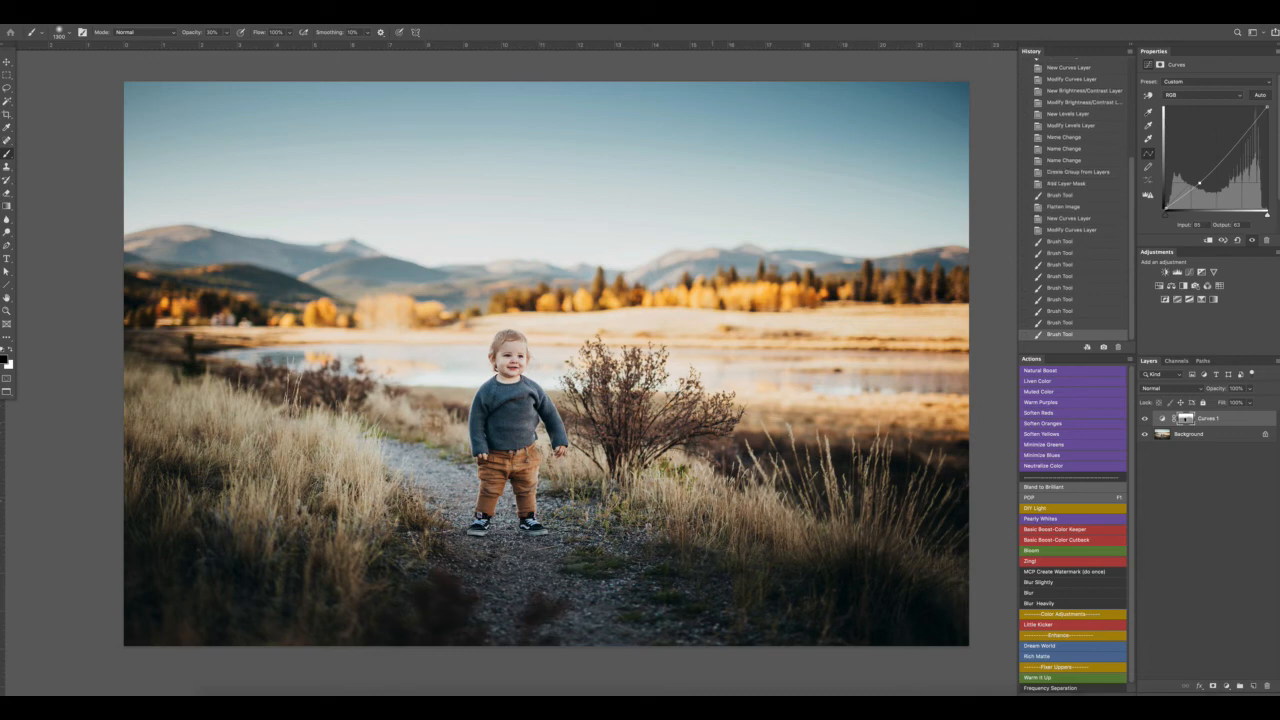
{"action": "left_click_drag", "start_coordinate": [793, 375], "coordinate": [775, 365]}
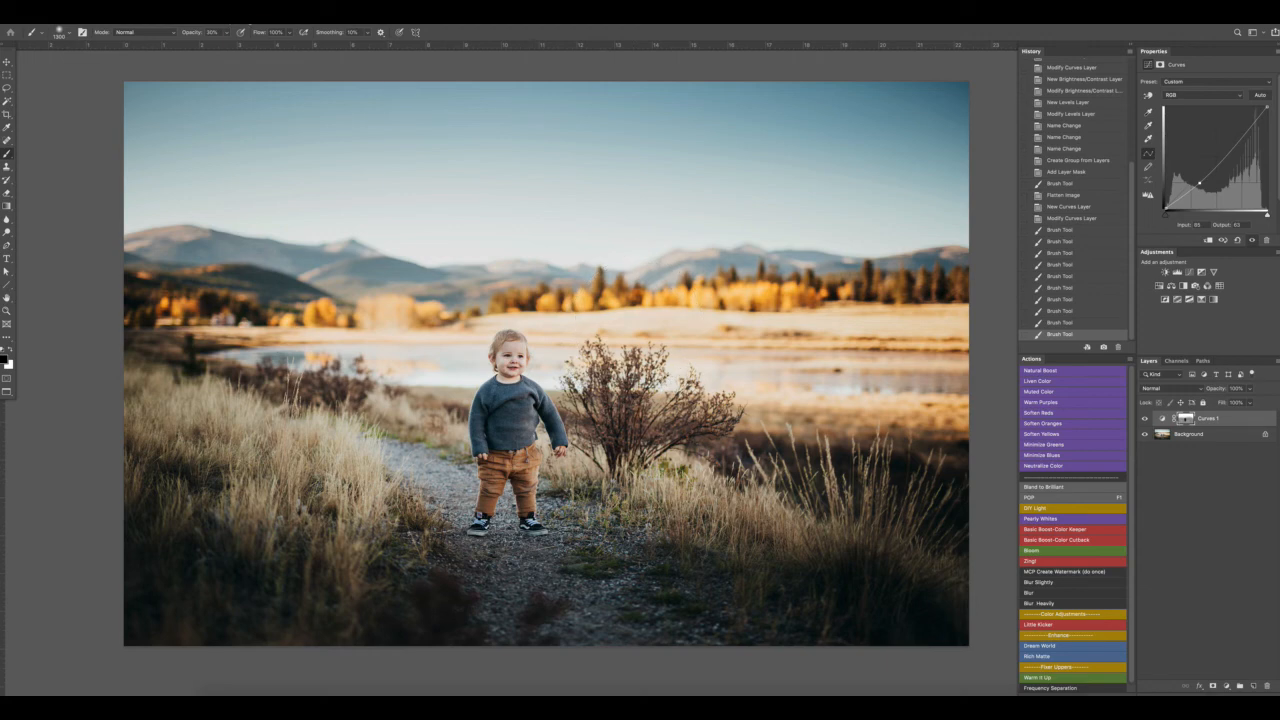
Flatten the Curves adjustment and the photo into a single background layer.
{"action": "left_click", "coordinate": [245, 17]}
{"action": "mouse_move", "coordinate": [162, 17]}
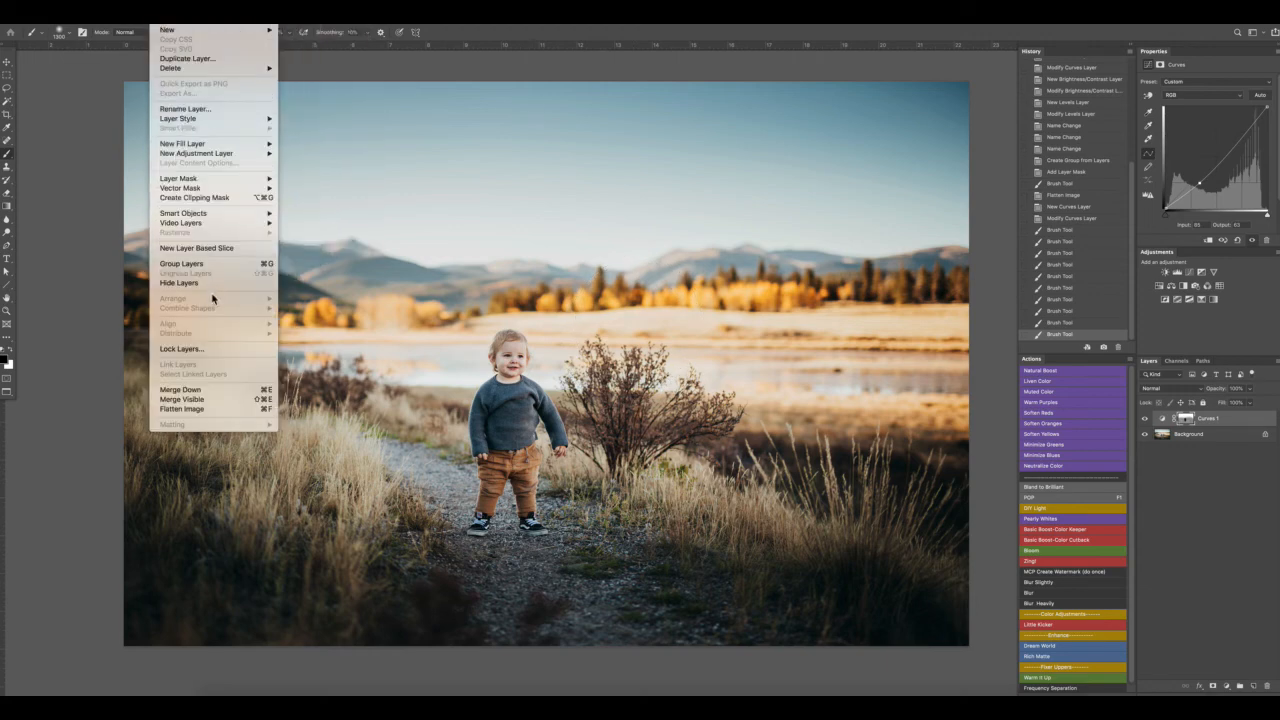
{"action": "left_click", "coordinate": [200, 409]}
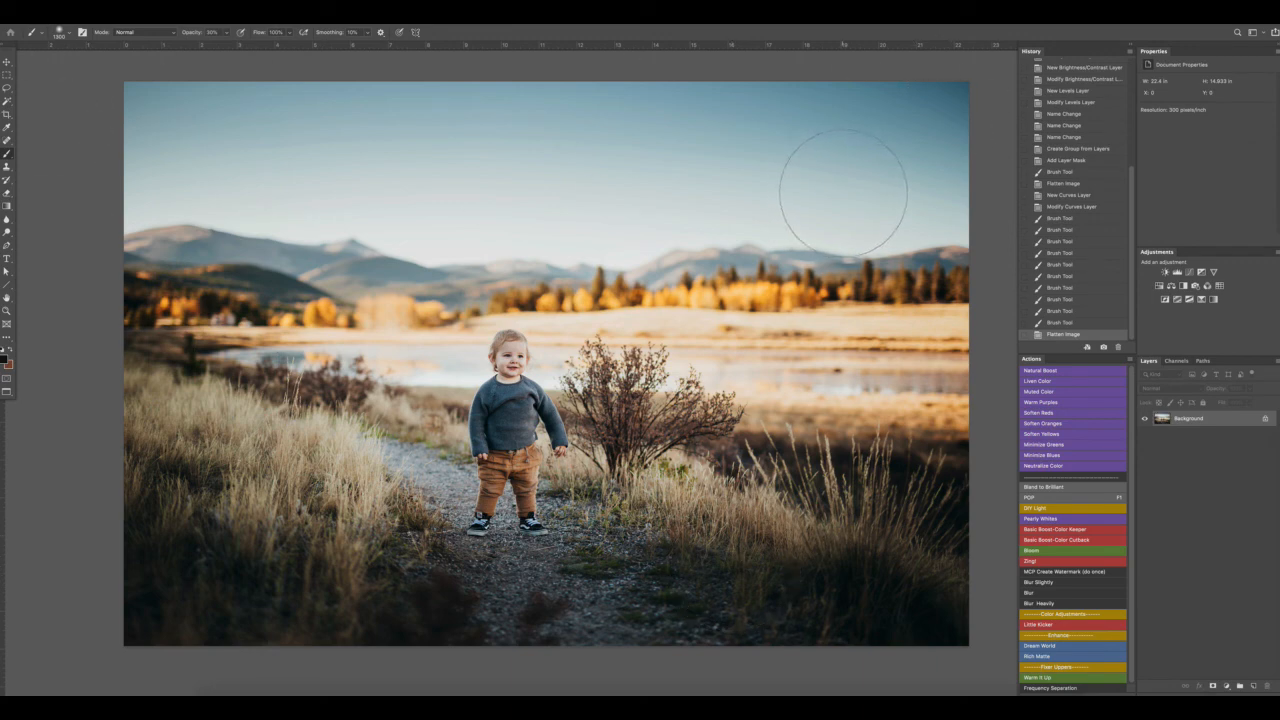
Select the full-width upper part of the photo with the Rectangular Marquee, from the sky down to the toddler's head.
{"action": "left_click", "coordinate": [8, 88]}
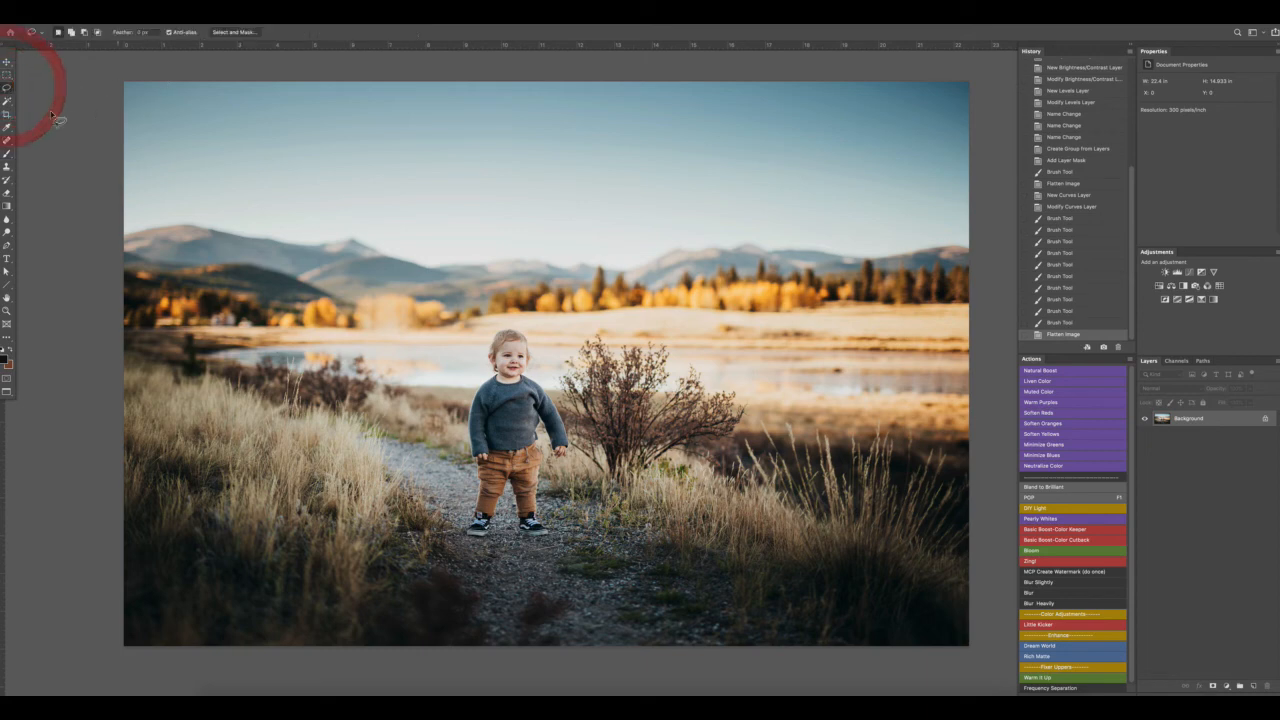
{"action": "left_click", "coordinate": [7, 76]}
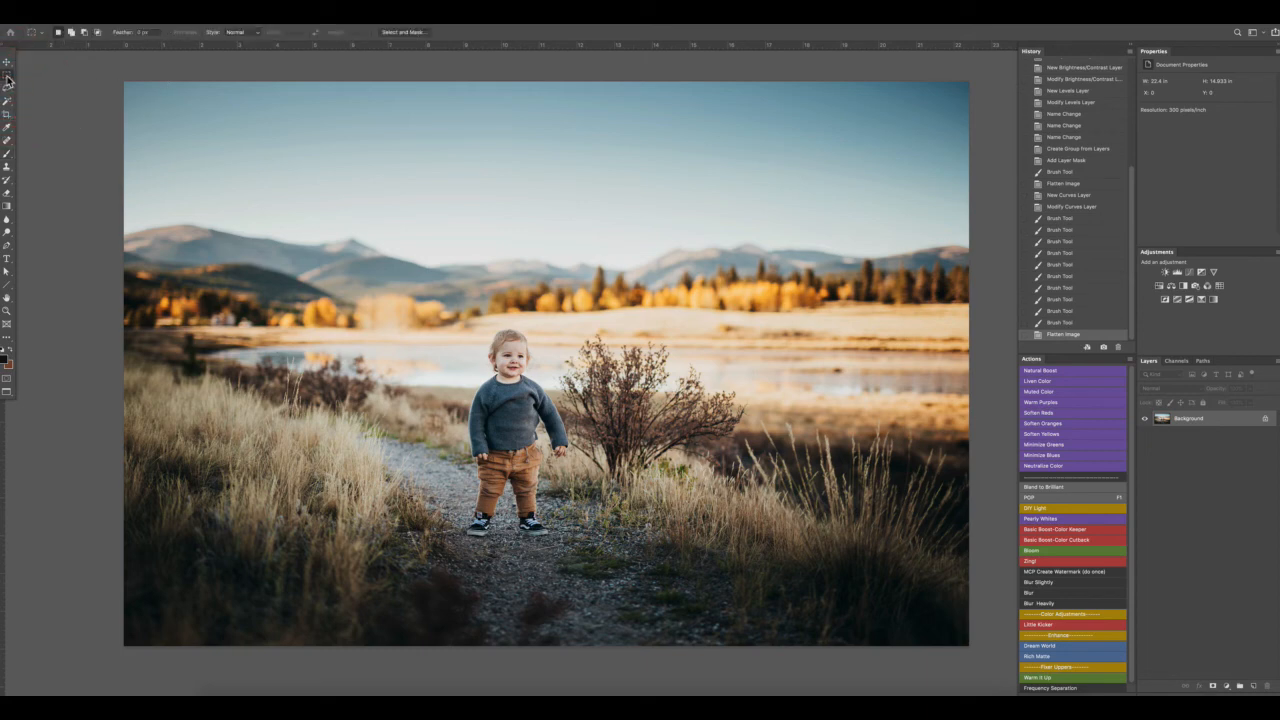
{"action": "right_click", "coordinate": [7, 79]}
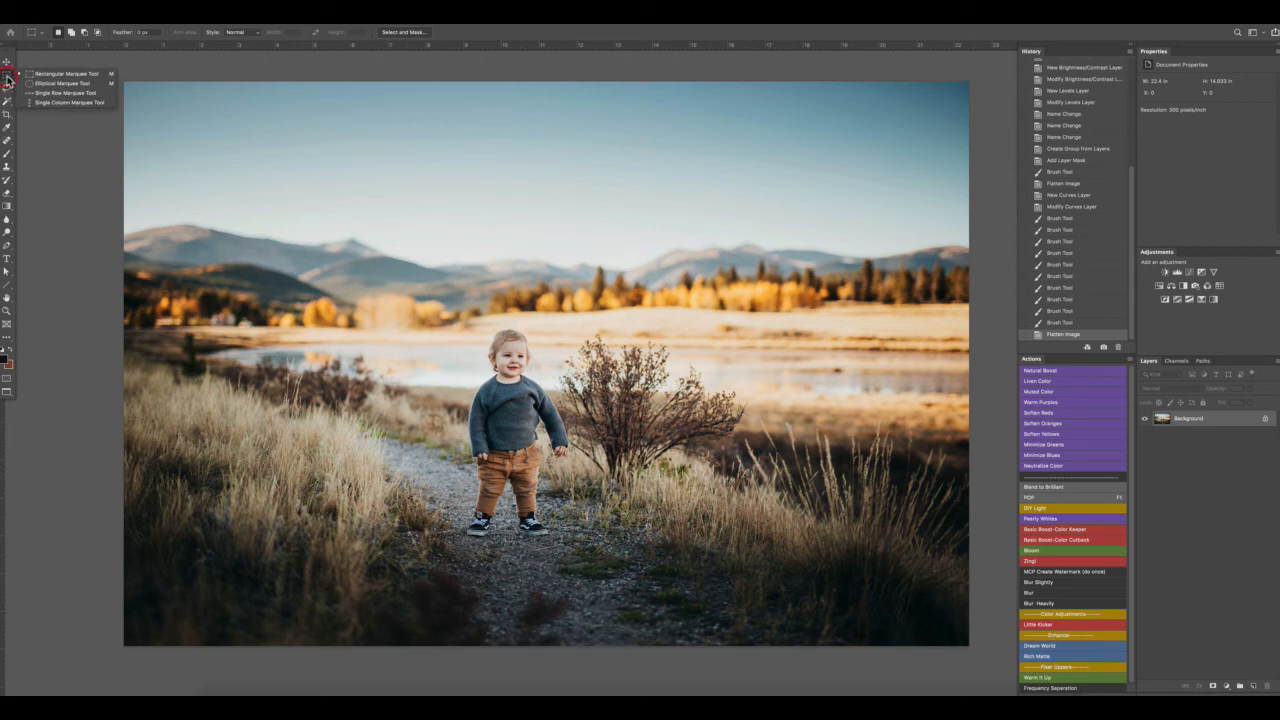
{"action": "left_click", "coordinate": [57, 74]}
{"action": "left_click_drag", "start_coordinate": [124, 82], "coordinate": [444, 214]}
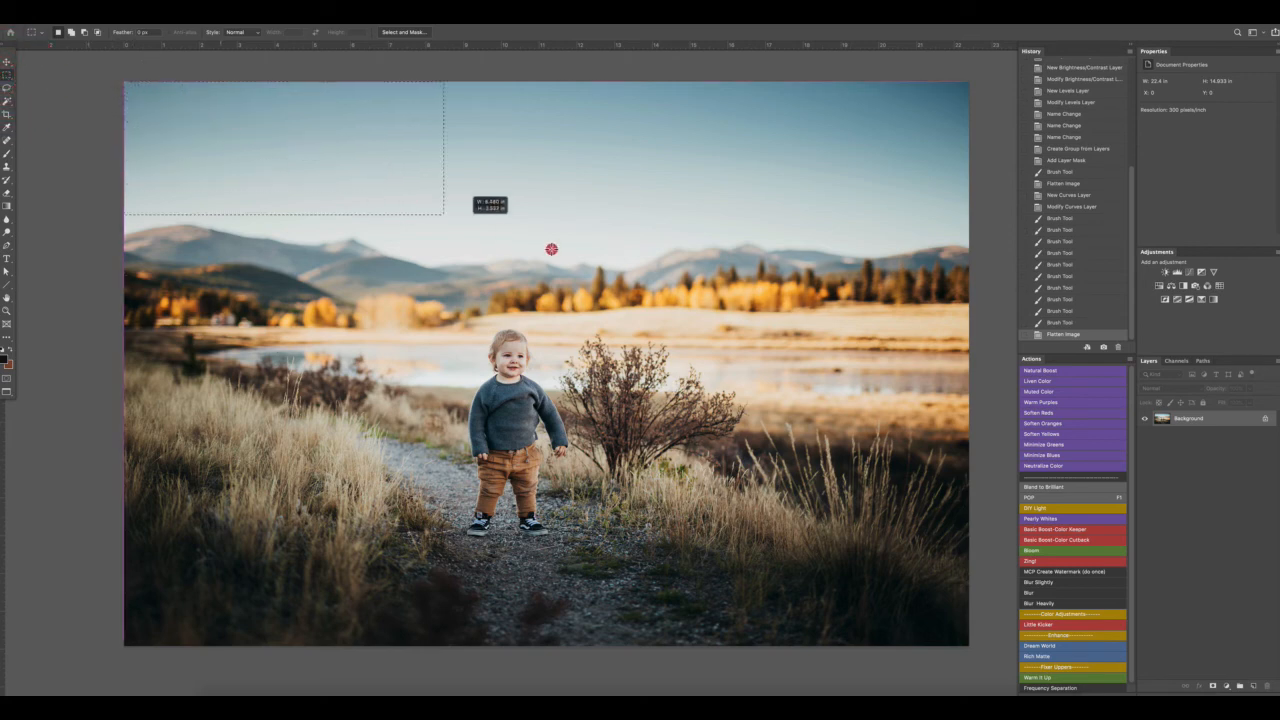
{"action": "left_click_drag", "start_coordinate": [551, 249], "coordinate": [1097, 343]}
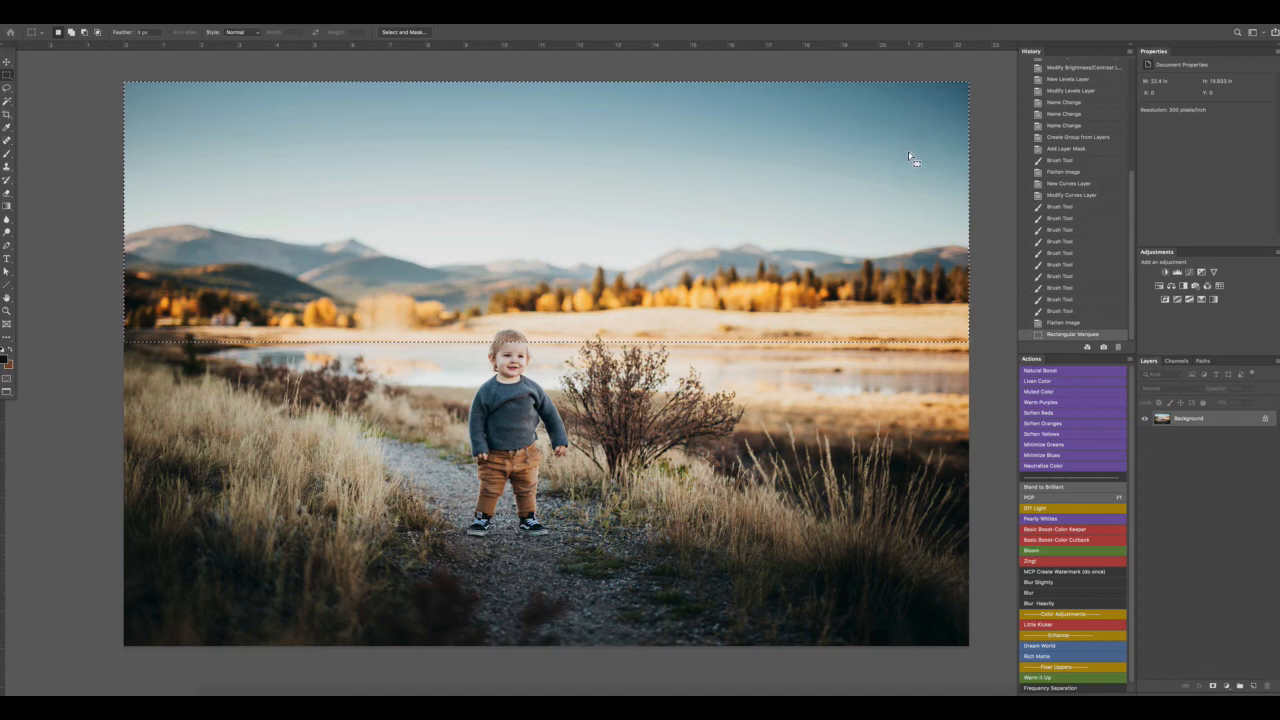
{"action": "right_click", "coordinate": [193, 32]}
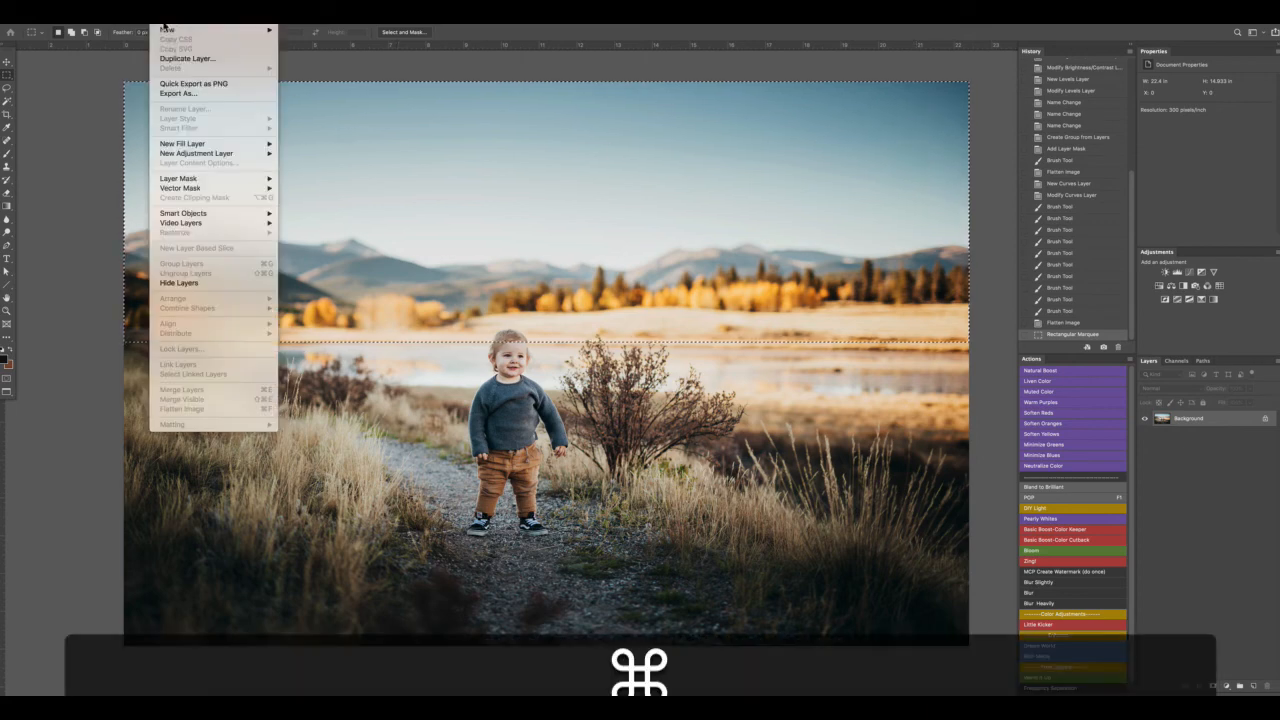
{"action": "left_click", "coordinate": [206, 58]}
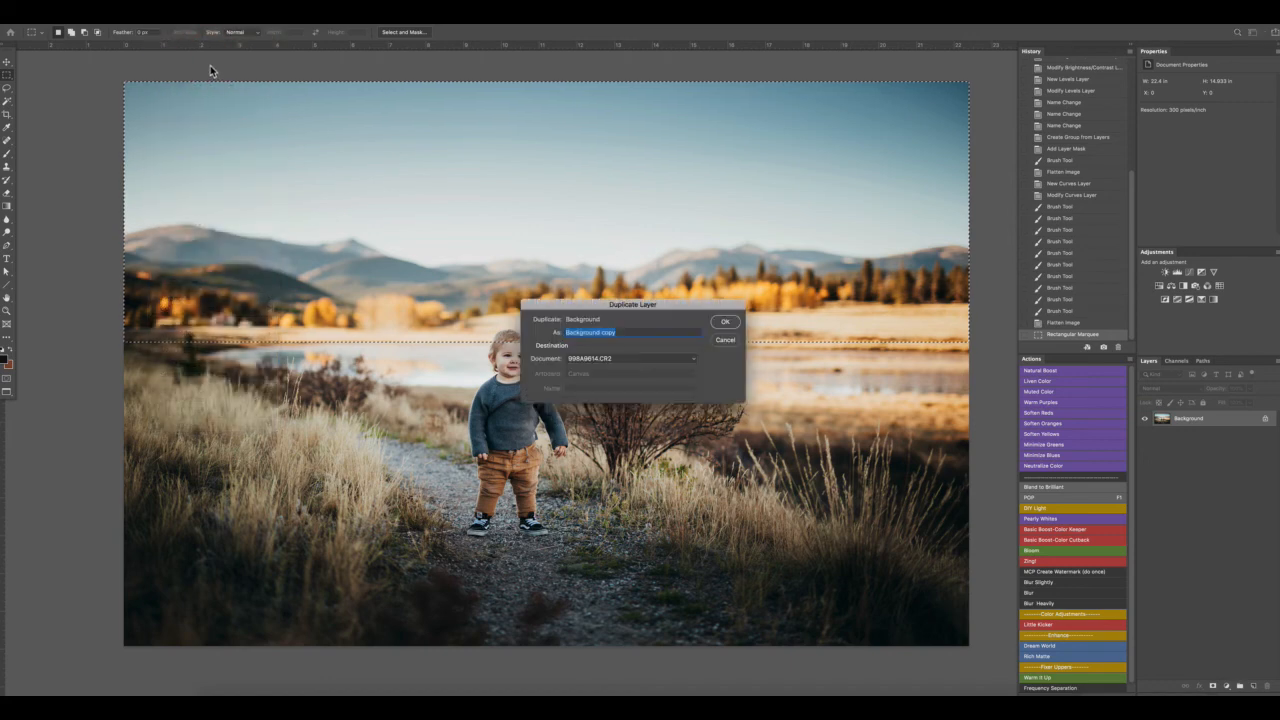
{"action": "left_click", "coordinate": [722, 322]}
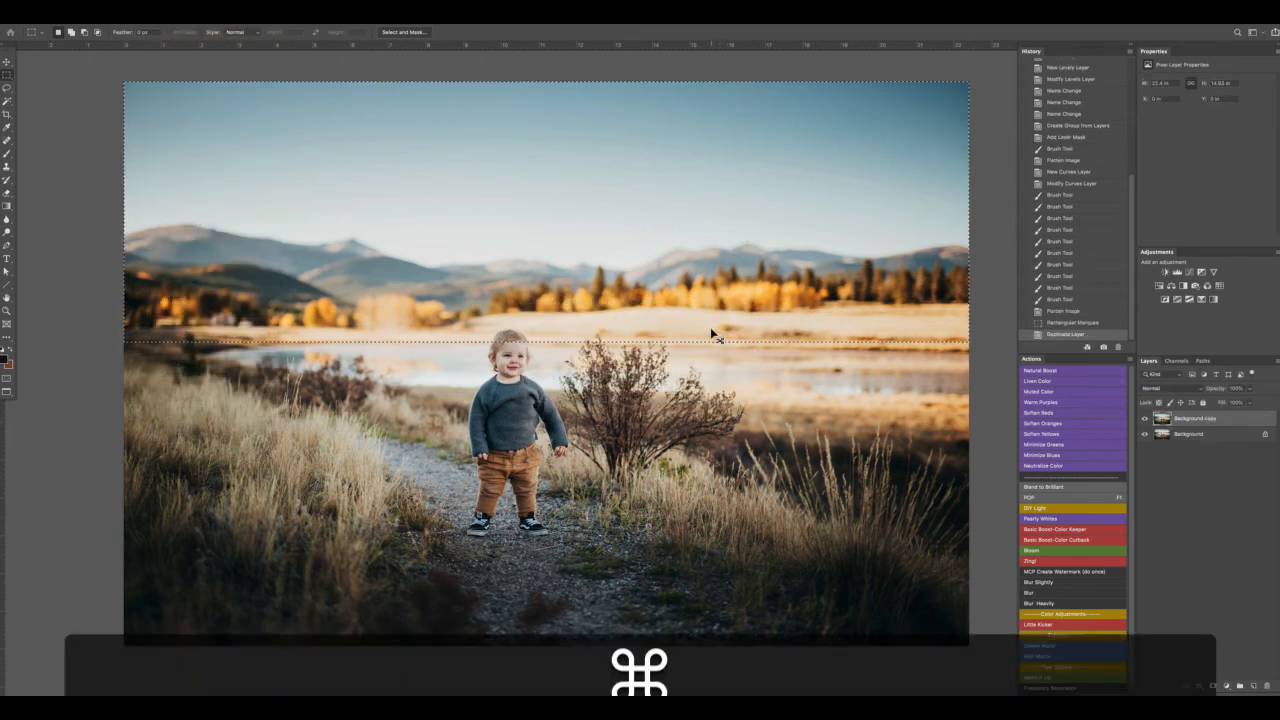
{"action": "key", "text": "super+z"}
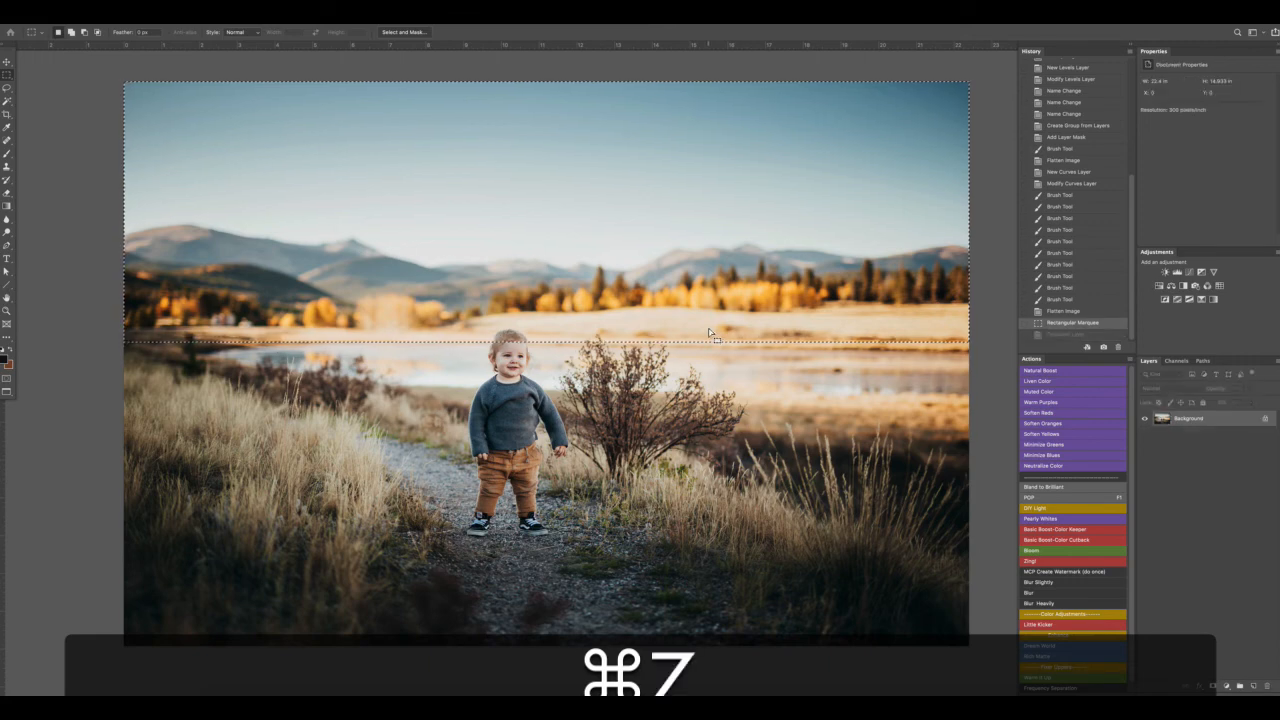
Copy the selected upper part of the photo onto a new layer.
{"action": "key", "text": "super+i"}
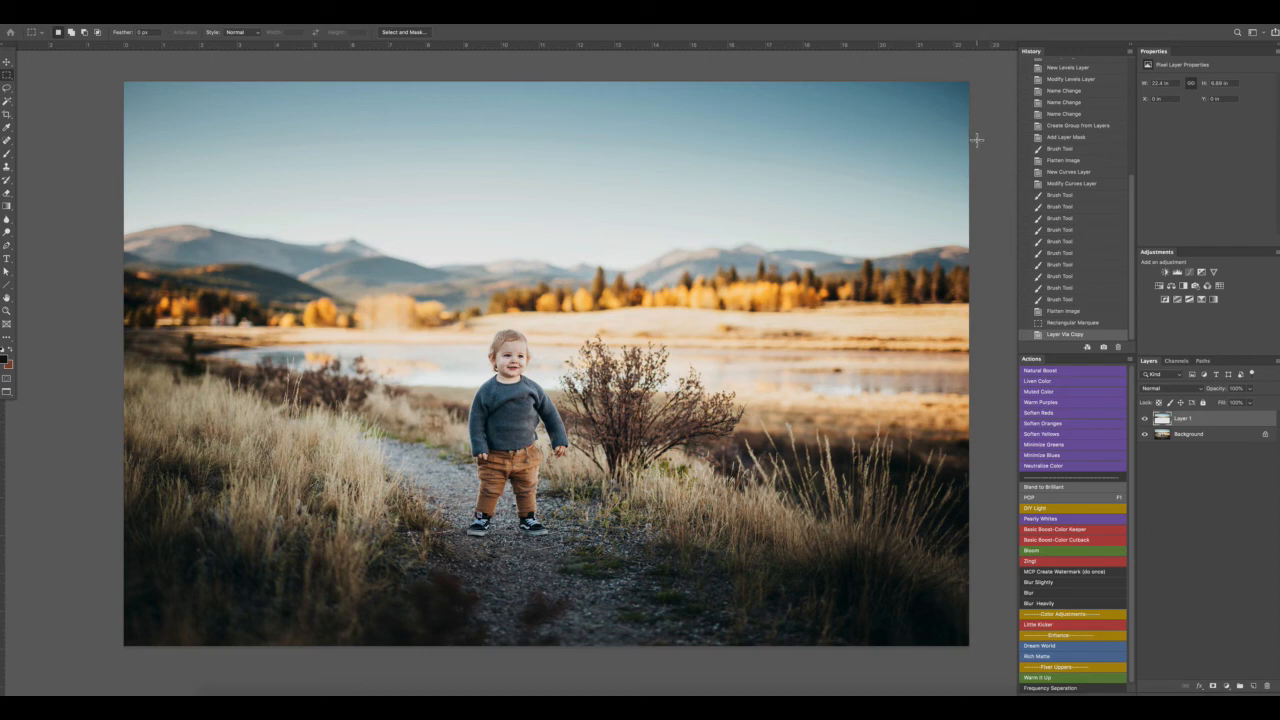
{"action": "left_click", "coordinate": [160, 18]}
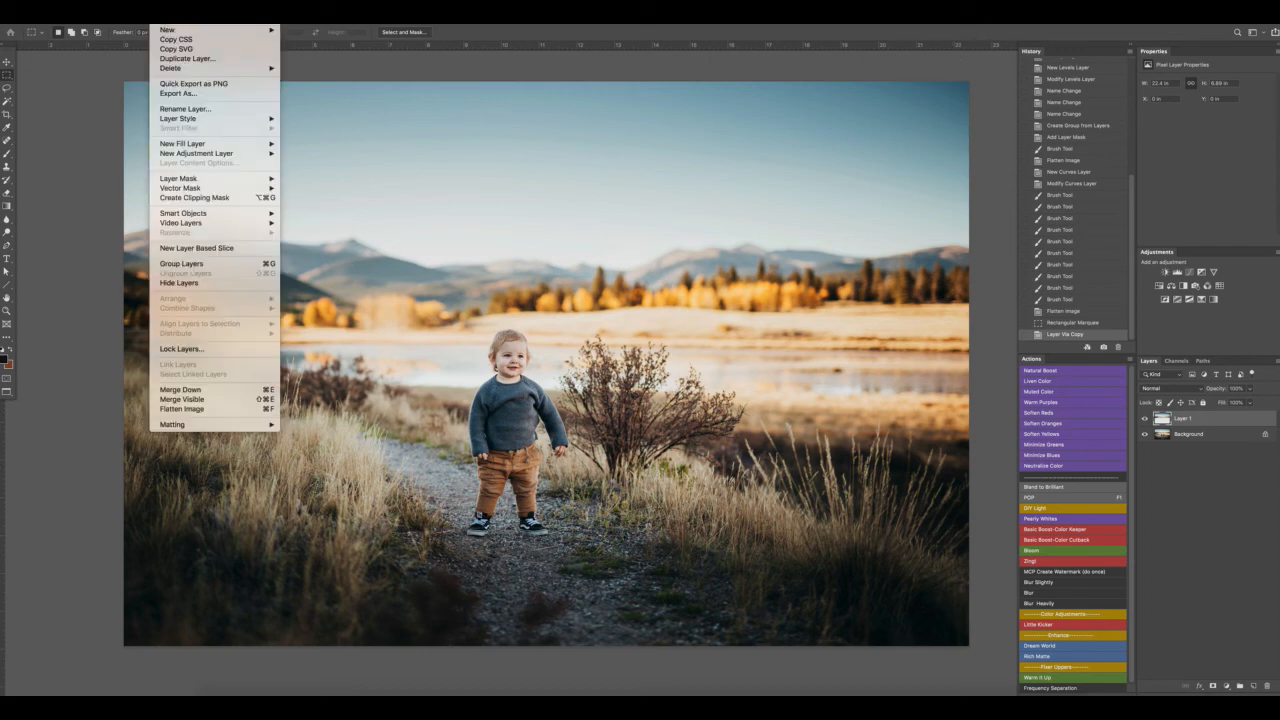
{"action": "left_click", "coordinate": [165, 19]}
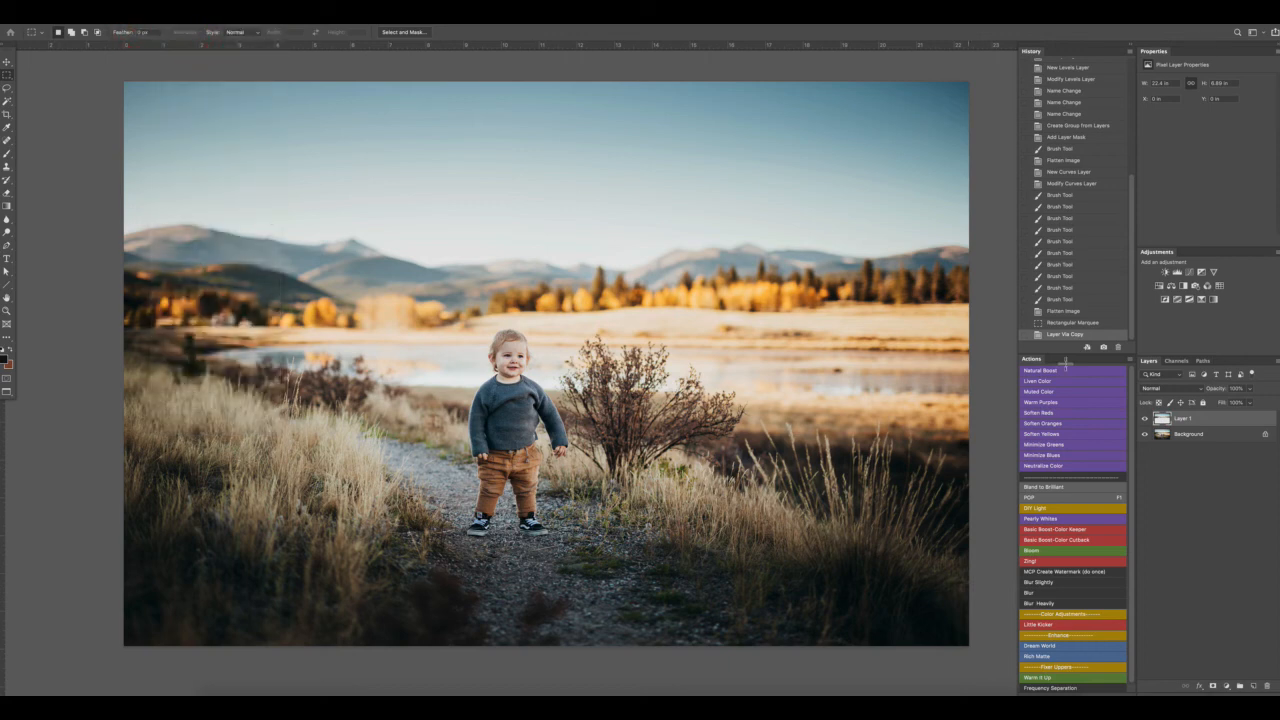
Apply a Gaussian Blur with a radius of 17.6 pixels to the copied sky and mountain layer.
{"action": "left_click", "coordinate": [1200, 422]}
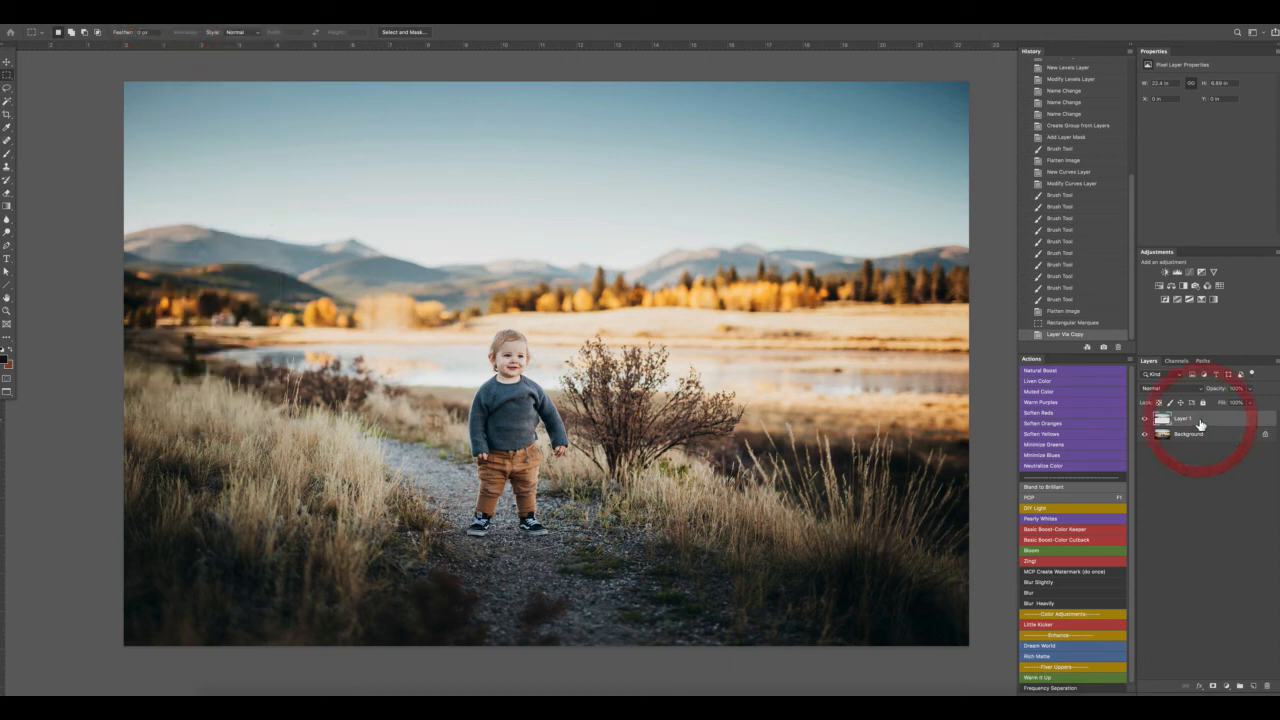
{"action": "left_click", "coordinate": [254, 24]}
{"action": "mouse_move", "coordinate": [355, 143]}
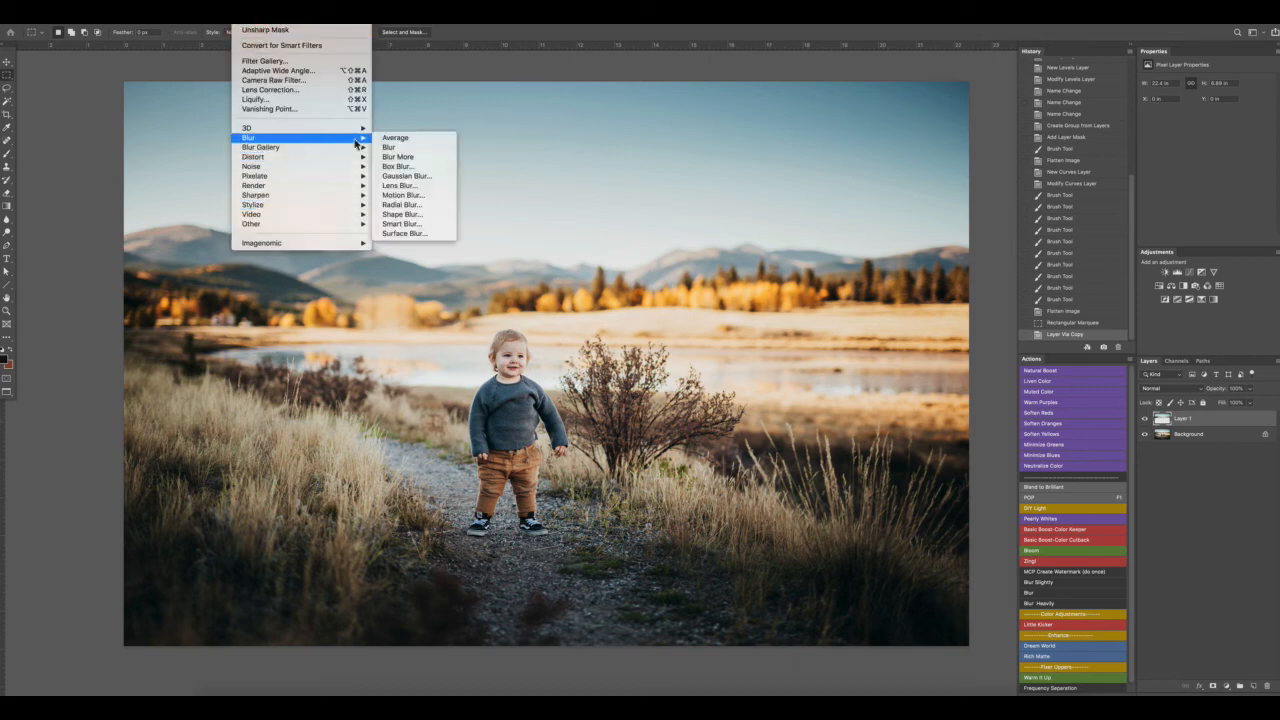
{"action": "left_click", "coordinate": [413, 177]}
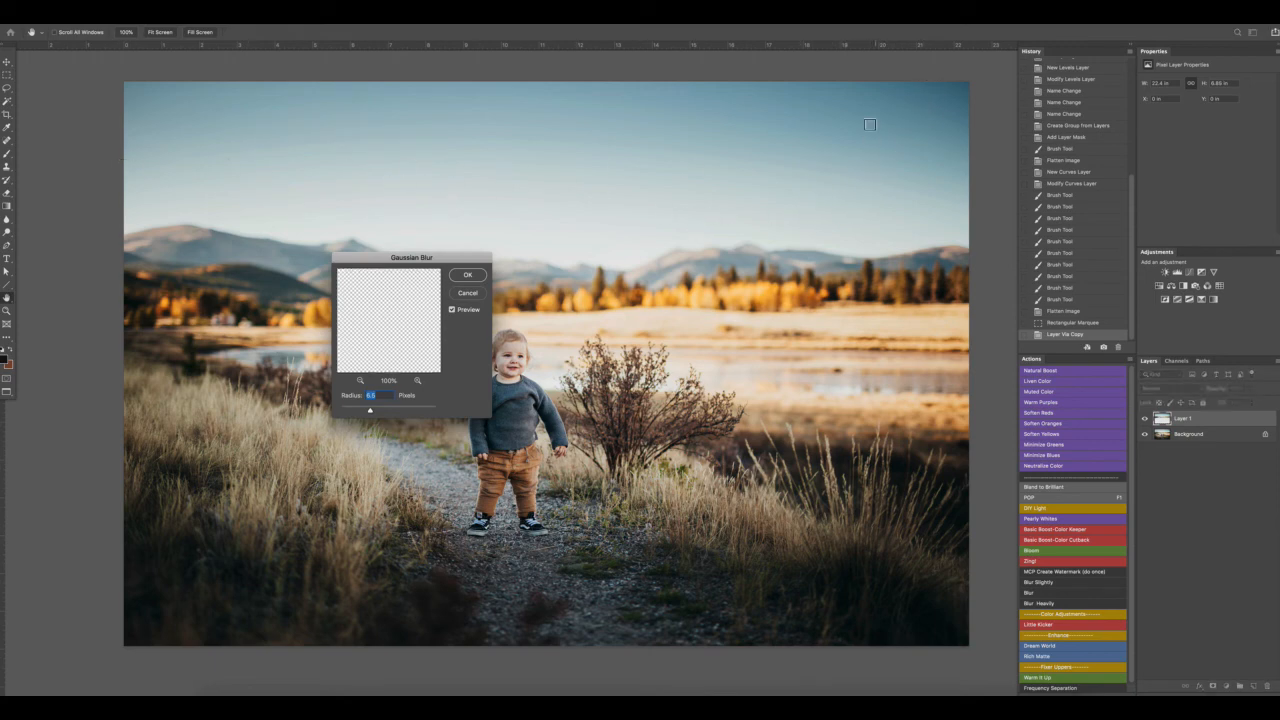
{"action": "left_click_drag", "start_coordinate": [392, 414], "coordinate": [382, 413]}
{"action": "left_click", "coordinate": [379, 410]}
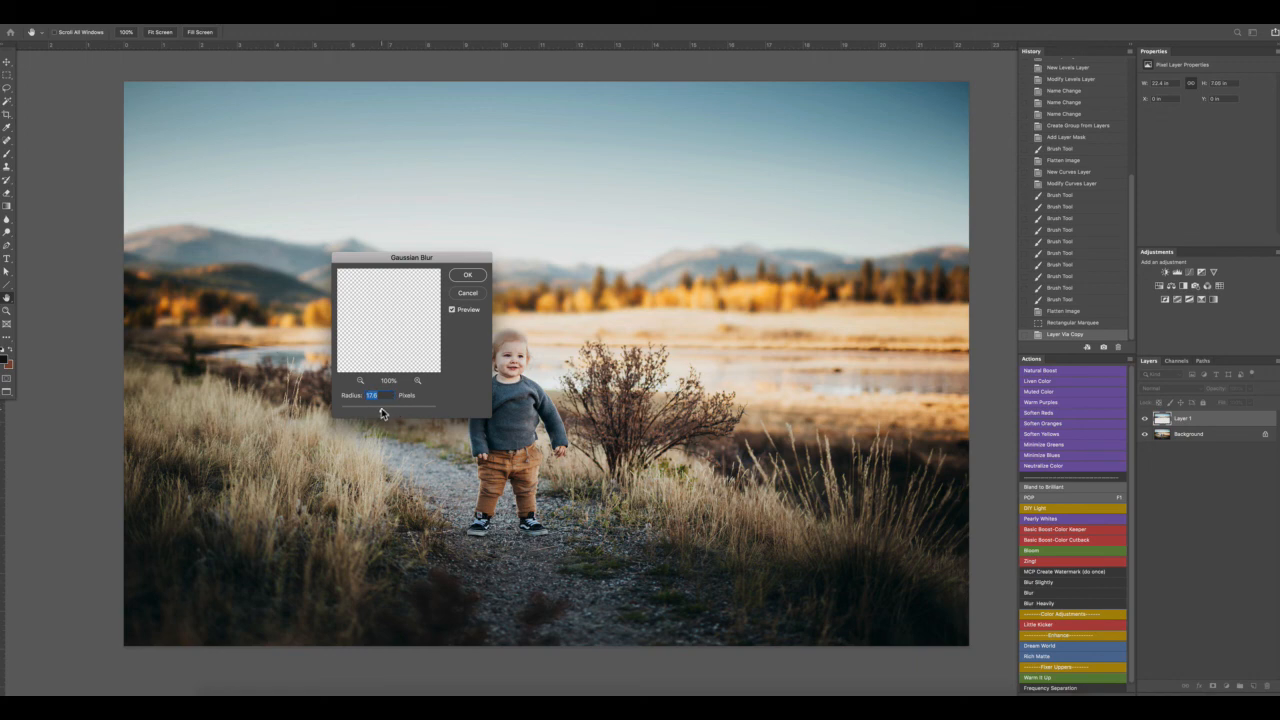
{"action": "left_click", "coordinate": [465, 277]}
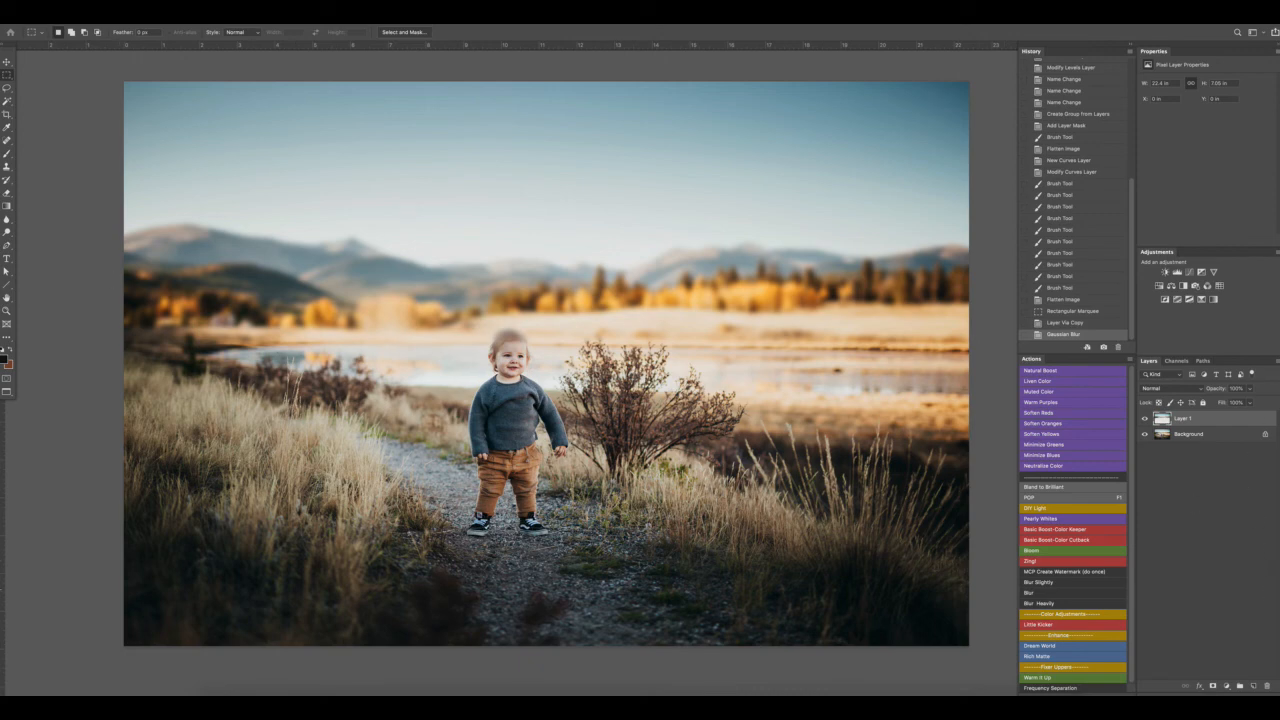
Add a layer mask to the blurred layer and invert it to black.
{"action": "left_click", "coordinate": [1213, 687]}
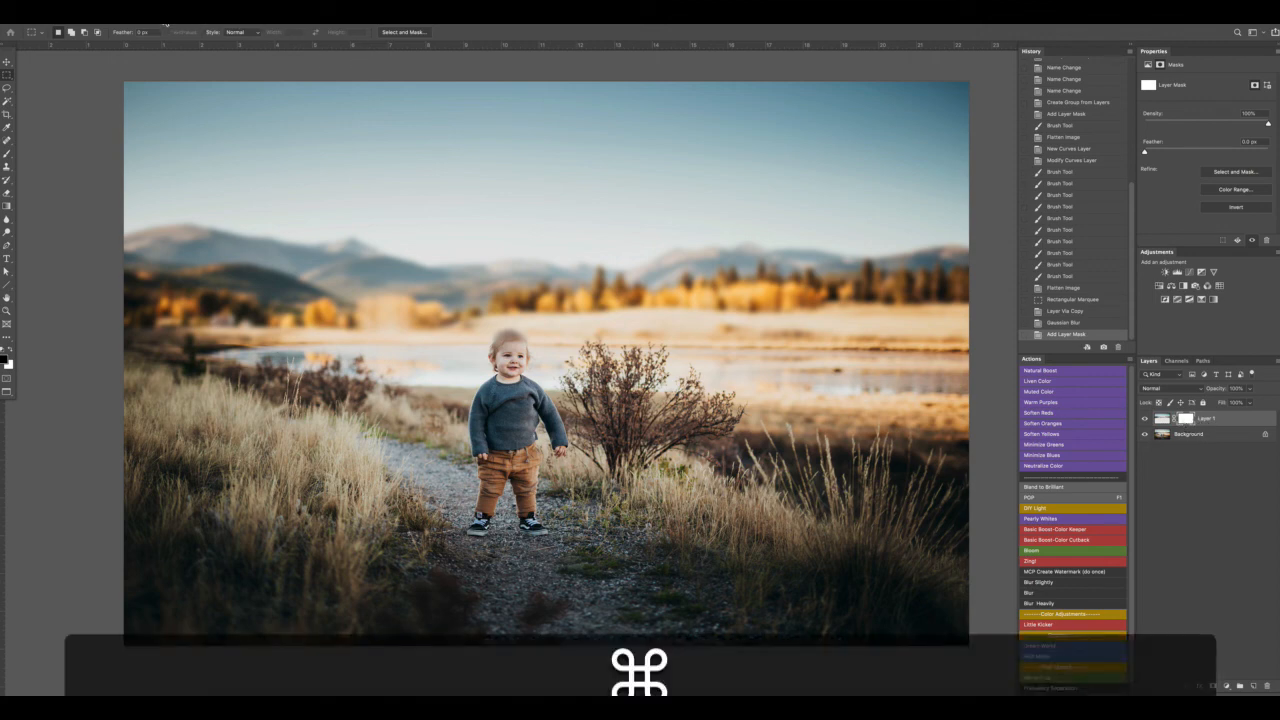
{"action": "key", "text": "super+i"}
{"action": "left_click", "coordinate": [165, 22]}
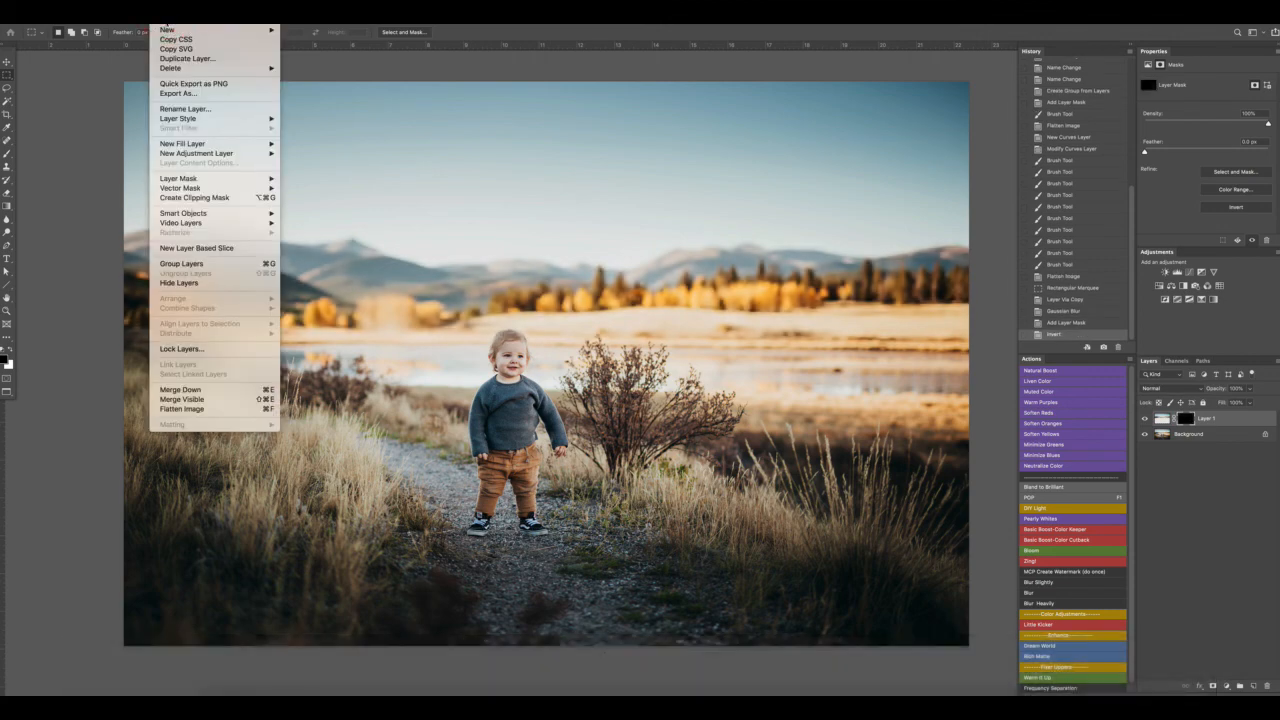
{"action": "left_click", "coordinate": [163, 25]}
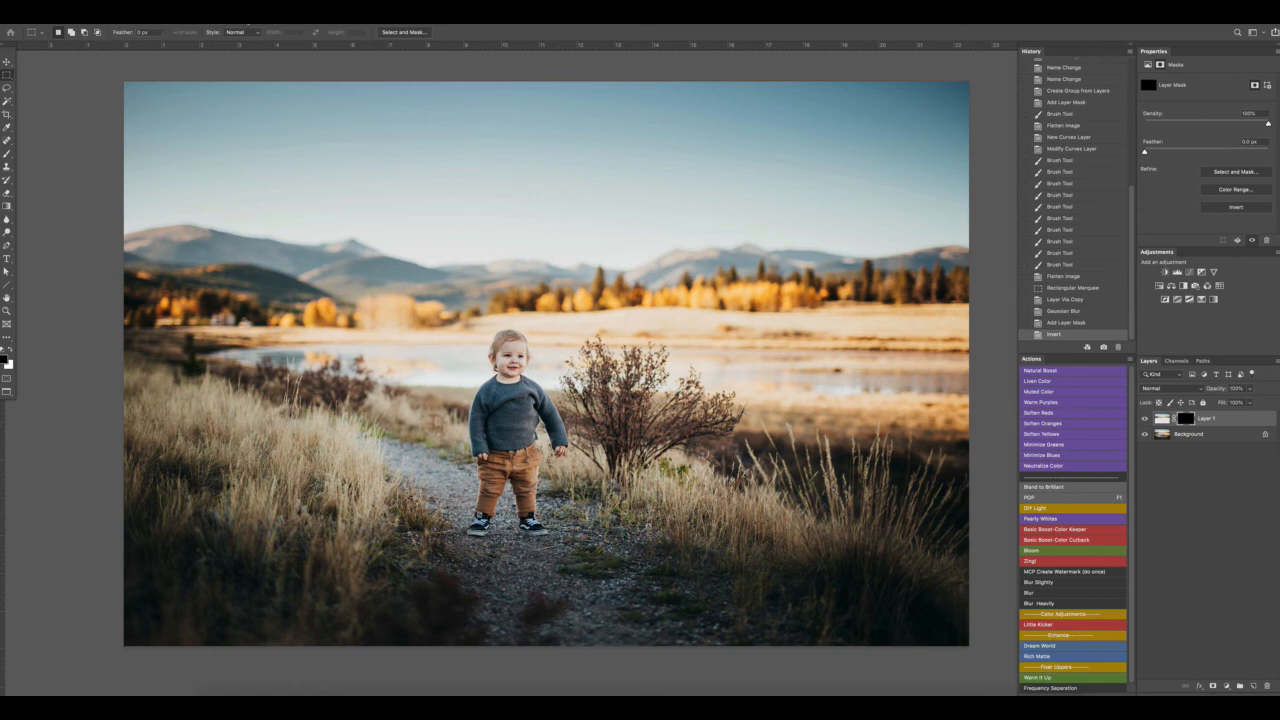
{"action": "left_click", "coordinate": [163, 25]}
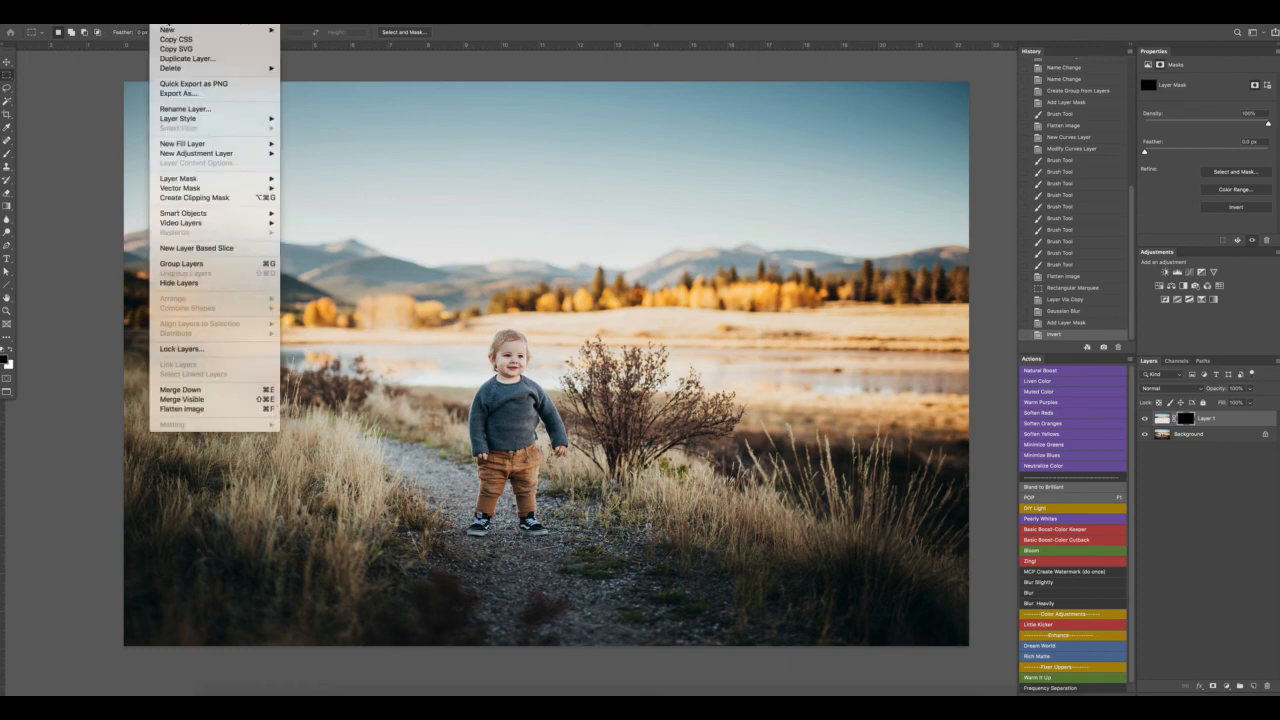
{"action": "left_click", "coordinate": [163, 25]}
{"action": "left_click", "coordinate": [163, 25]}
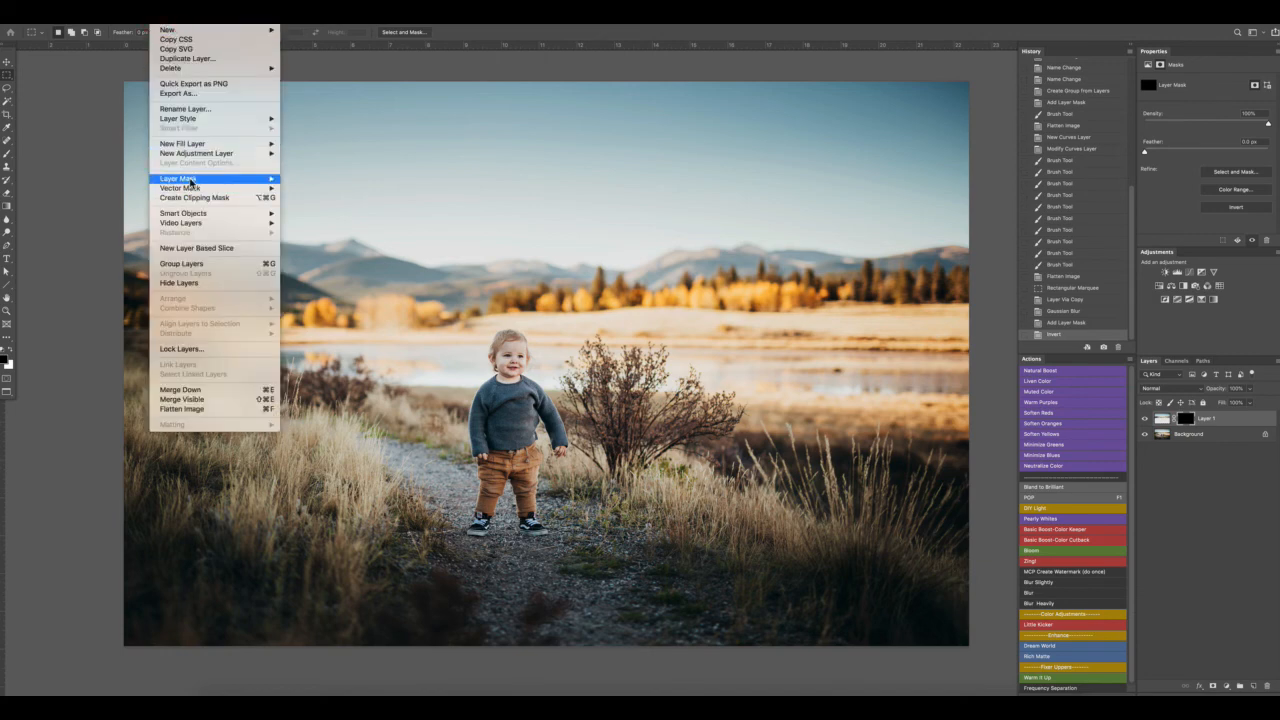
{"action": "mouse_move", "coordinate": [193, 180]}
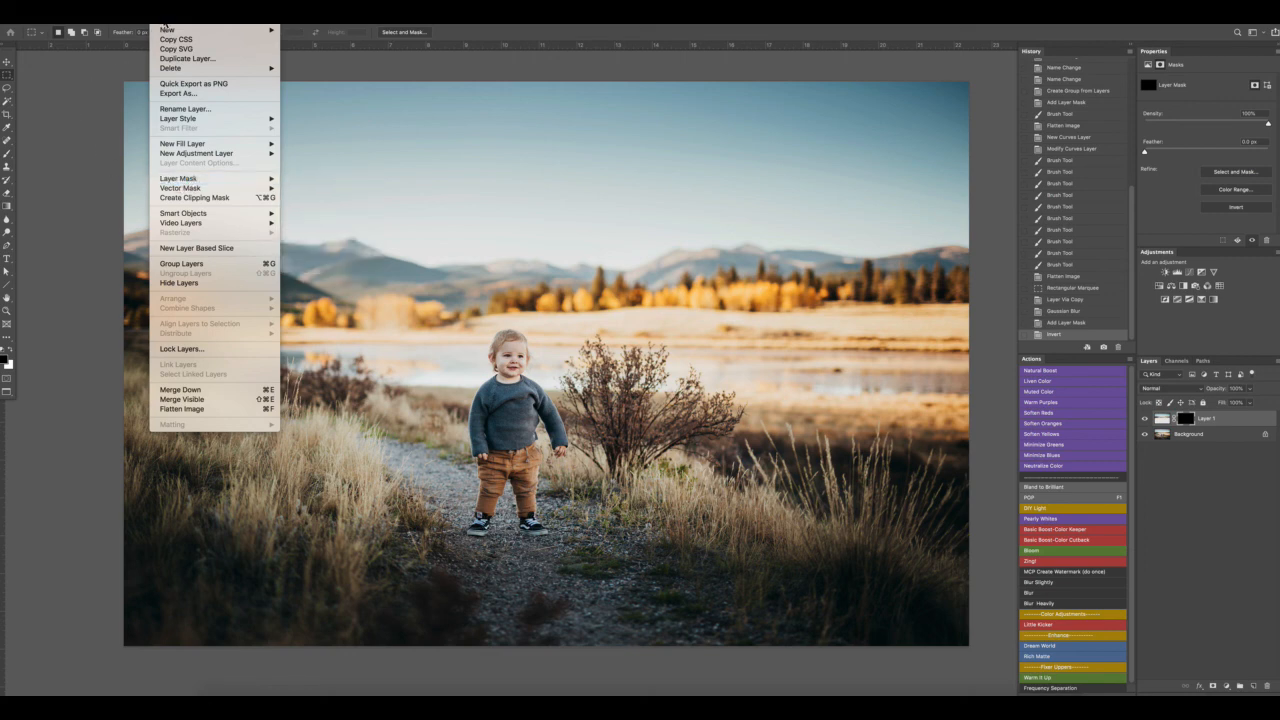
{"action": "left_click", "coordinate": [165, 24]}
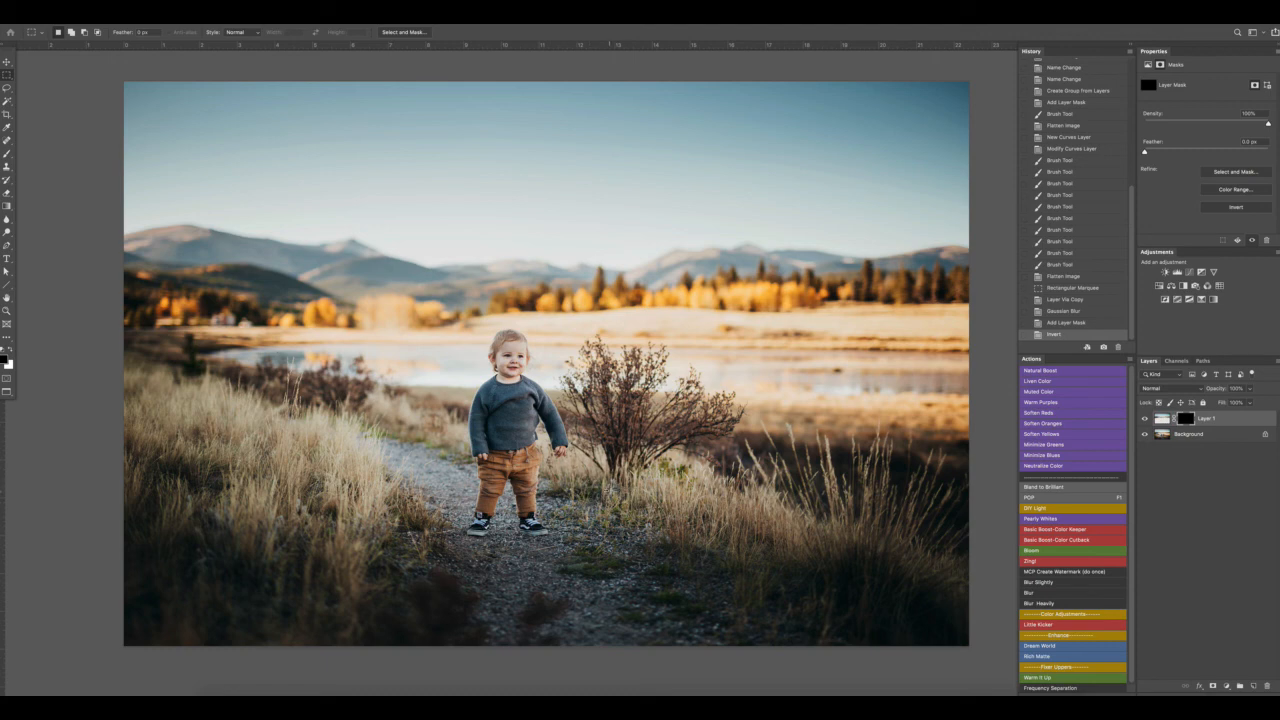
Paint white over the sky on the blurred layer's mask with the Brush at 100% opacity.
{"action": "key", "text": "b"}
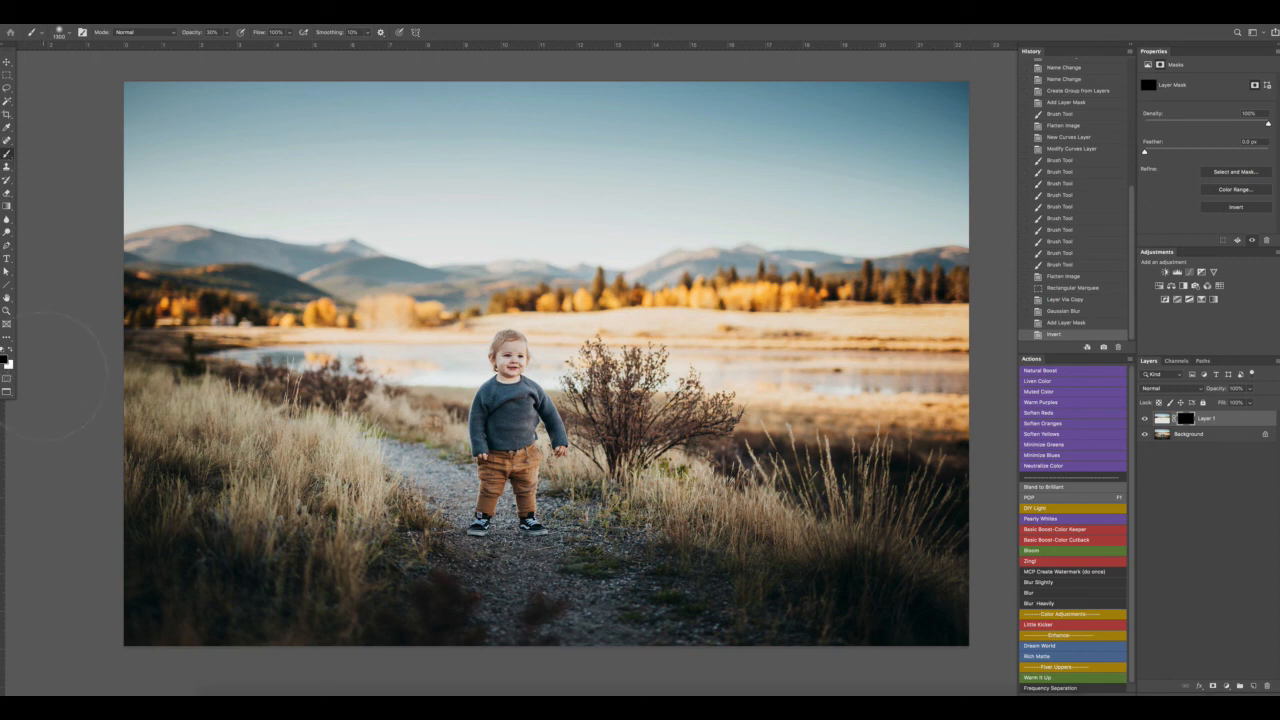
{"action": "key", "text": "x"}
{"action": "left_click", "coordinate": [227, 34]}
{"action": "left_click_drag", "start_coordinate": [227, 38], "coordinate": [303, 38]}
{"action": "mouse_move", "coordinate": [163, 120]}
{"action": "left_mouse_down"}
{"action": "mouse_move", "coordinate": [928, 145]}
{"action": "mouse_move", "coordinate": [955, 130]}
{"action": "mouse_move", "coordinate": [942, 145]}
{"action": "left_mouse_up"}
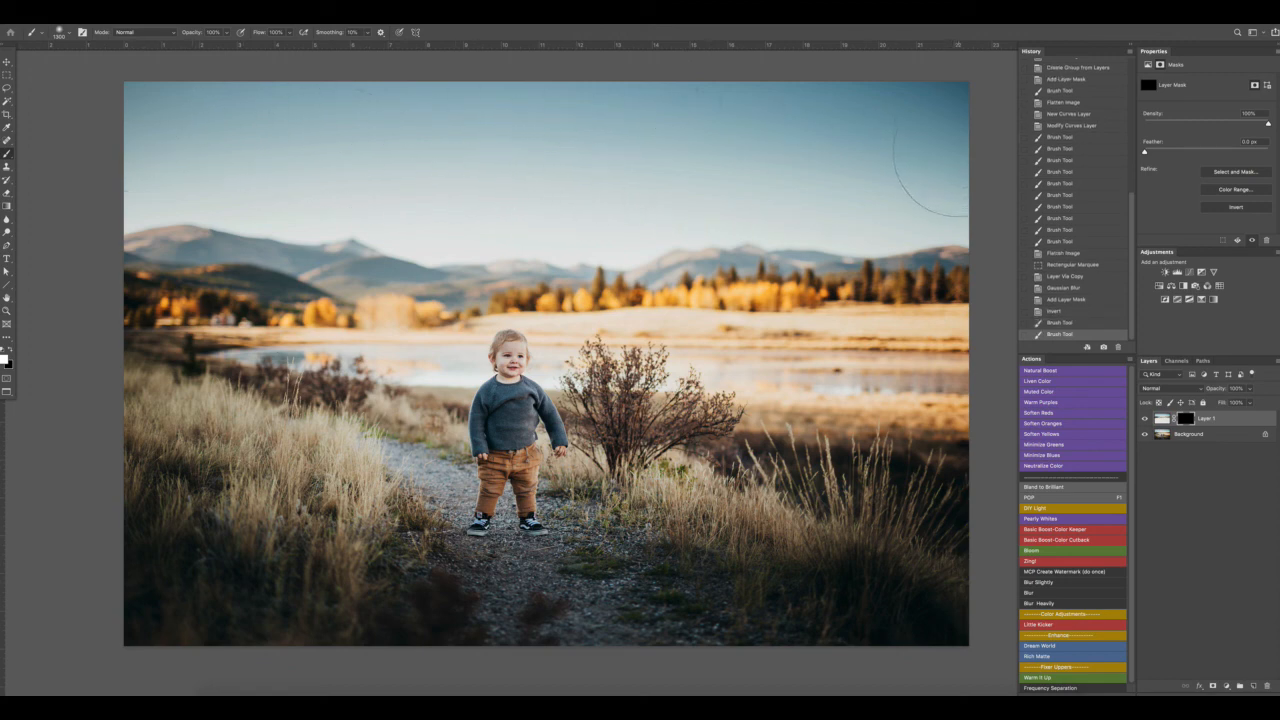
{"action": "mouse_move", "coordinate": [957, 157]}
{"action": "left_mouse_down"}
{"action": "mouse_move", "coordinate": [778, 140]}
{"action": "mouse_move", "coordinate": [828, 161]}
{"action": "mouse_move", "coordinate": [871, 156]}
{"action": "mouse_move", "coordinate": [918, 129]}
{"action": "mouse_move", "coordinate": [944, 85]}
{"action": "mouse_move", "coordinate": [894, 129]}
{"action": "left_mouse_up"}
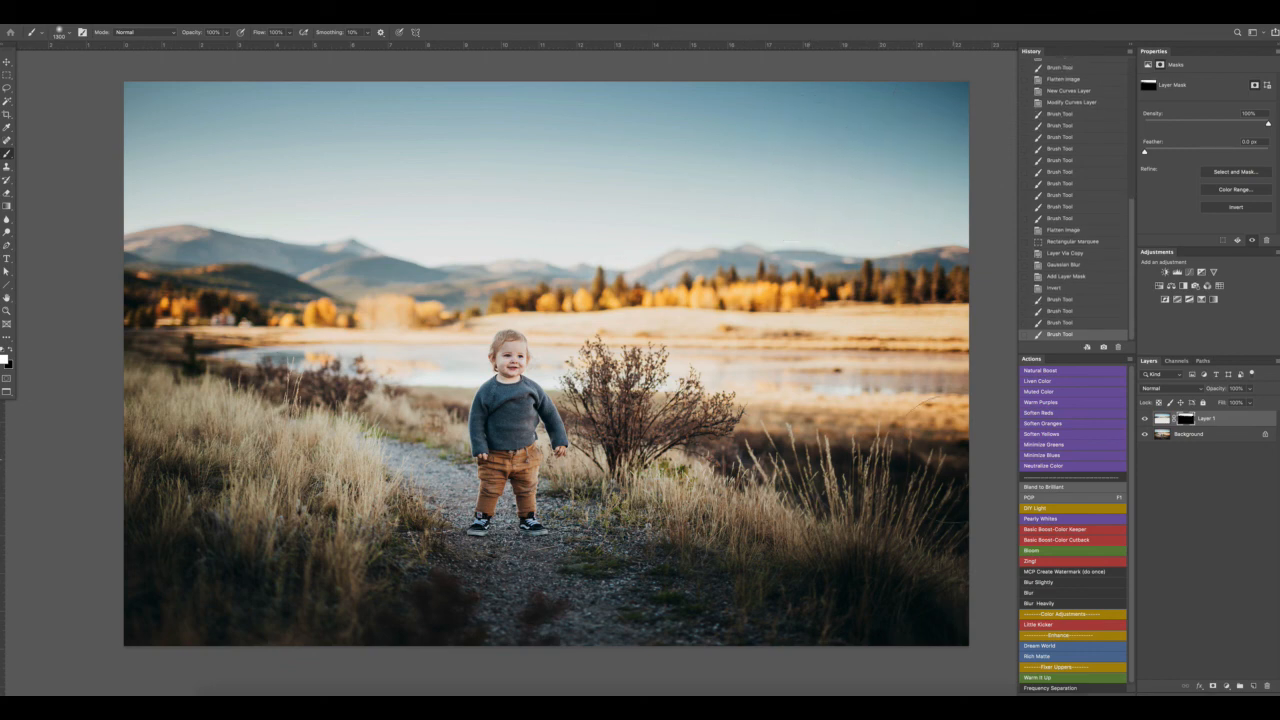
Flatten the image into a single background layer.
{"action": "left_click", "coordinate": [165, 12]}
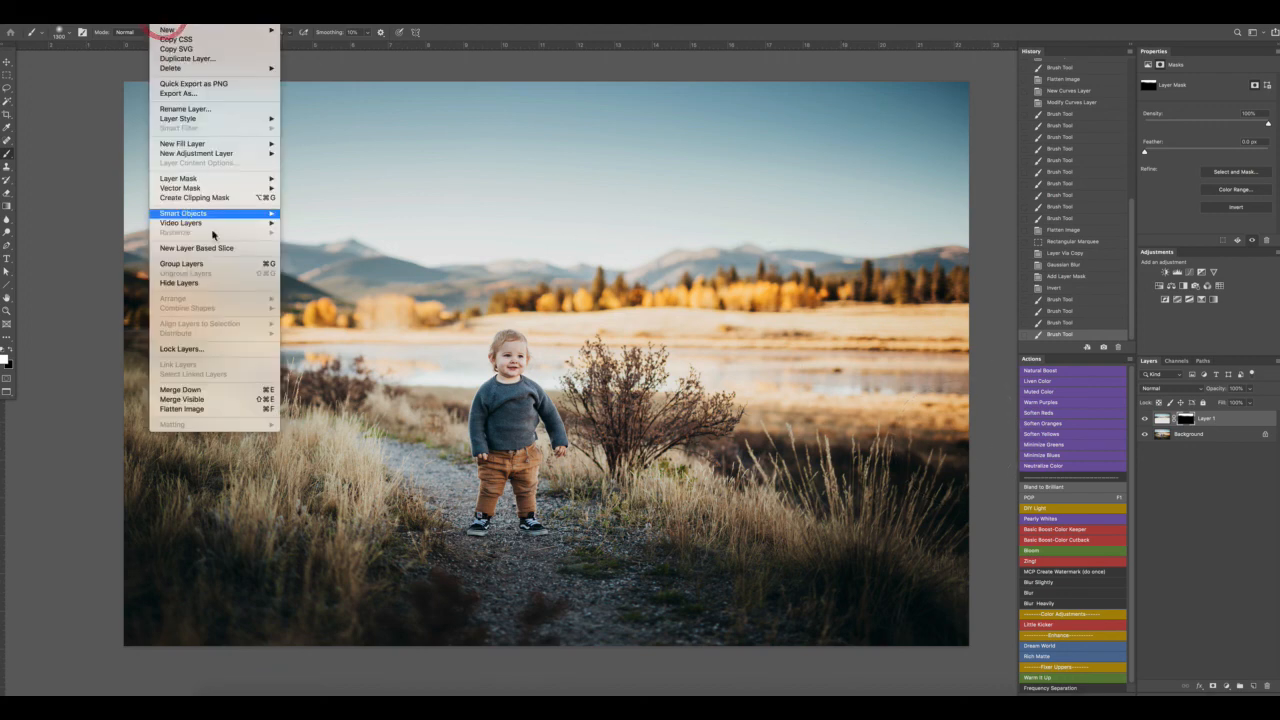
{"action": "left_click", "coordinate": [217, 410]}
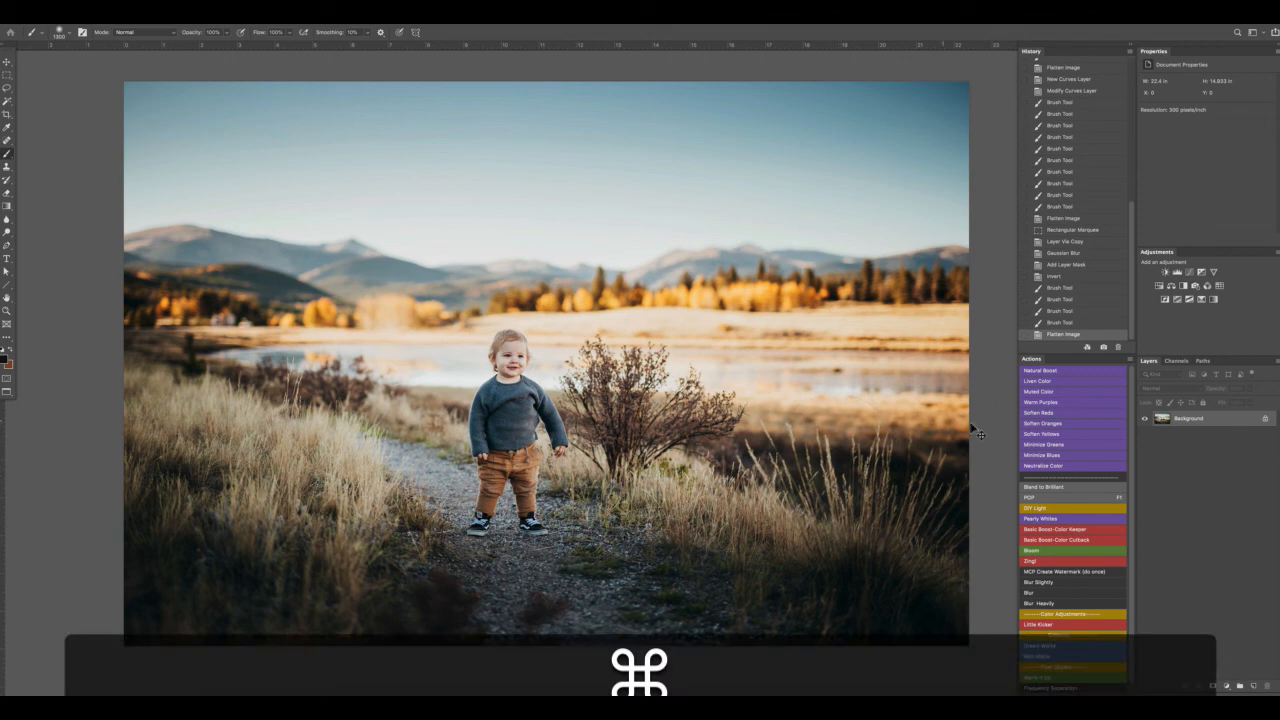
{"action": "key", "text": "super+minus"}
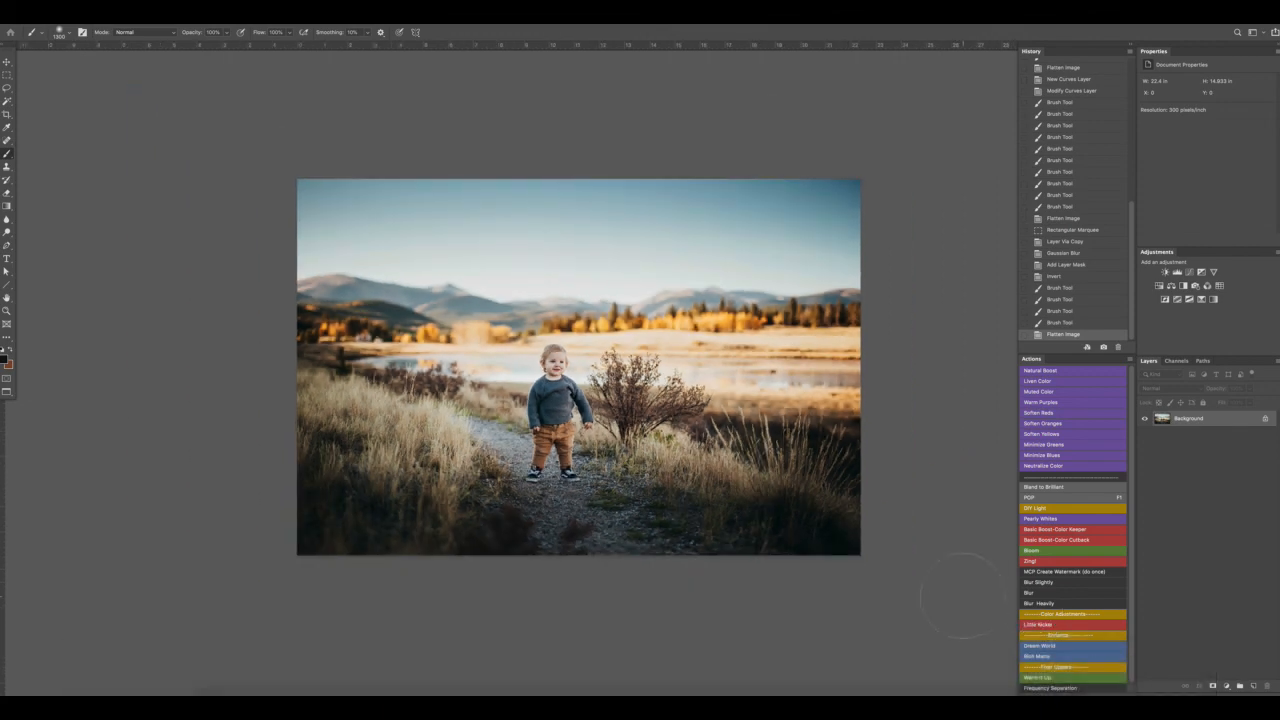
{"action": "left_click", "coordinate": [1078, 14]}
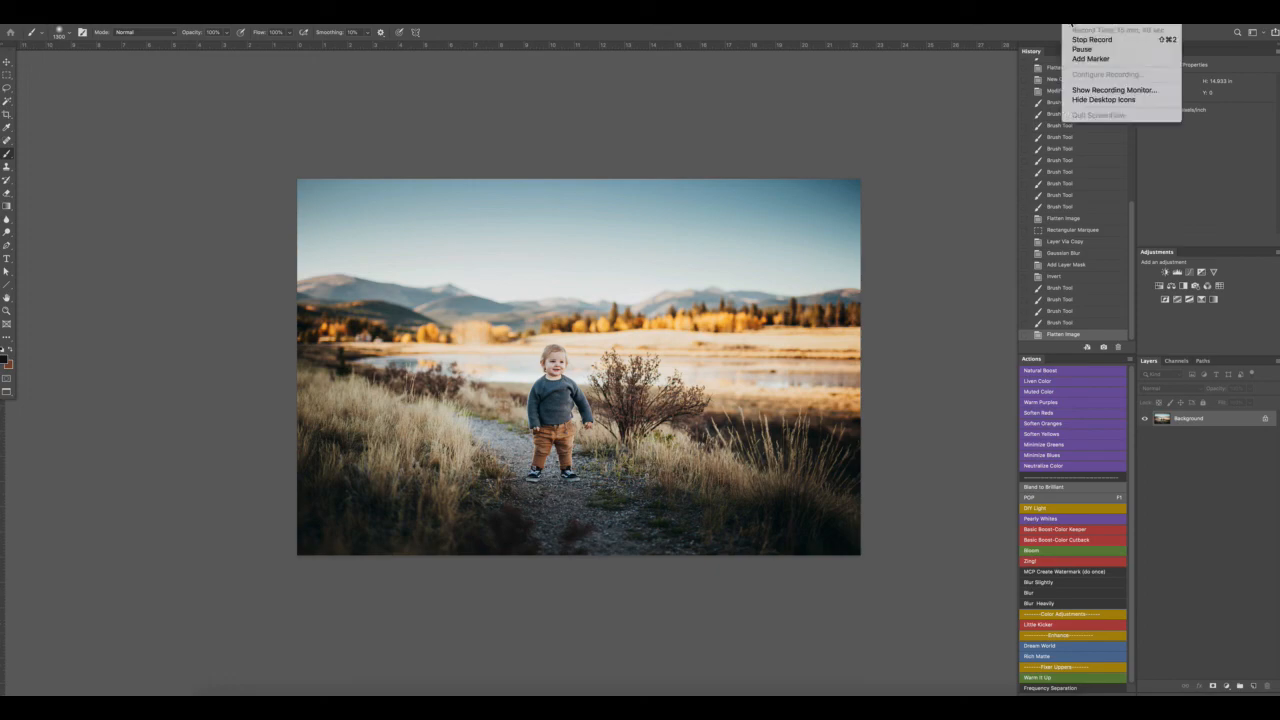
{"action": "left_click", "coordinate": [1075, 41]}
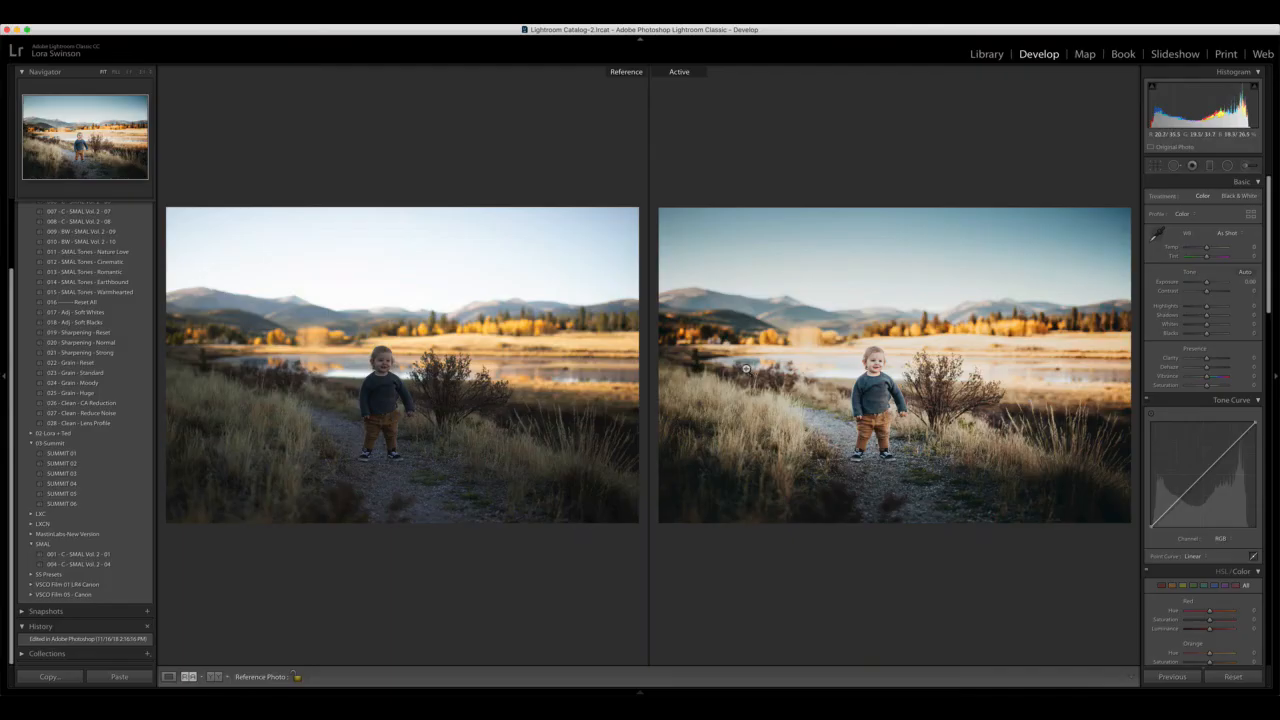